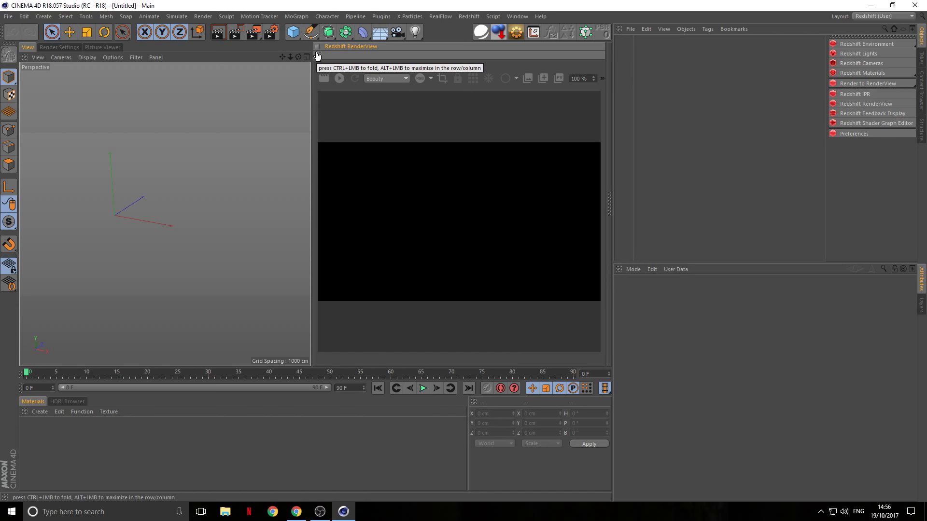
Fold away the Redshift RenderView panel so the Perspective viewport takes its space.
{"action": "left_click", "coordinate": [322, 58], "text": "ctrl"}
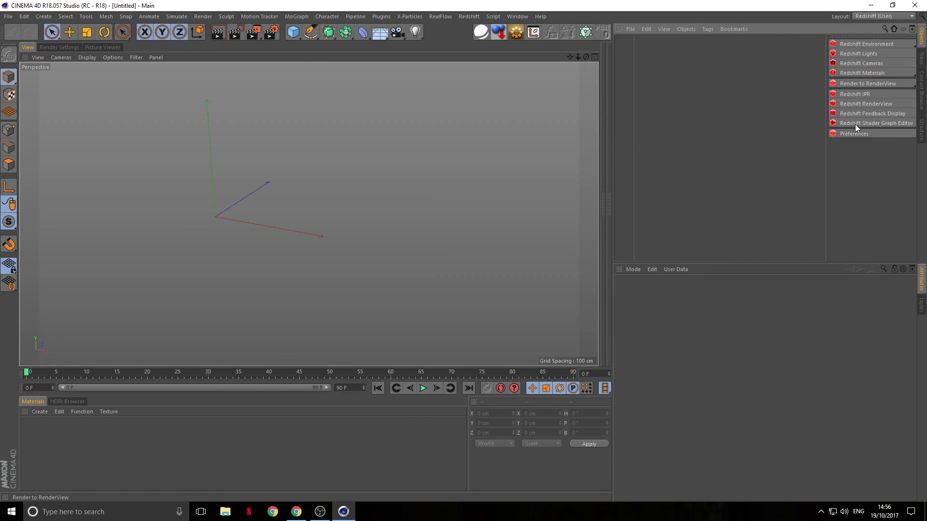
Search the Content Browser for 'studio' and load the Studio Floor preset into the scene.
{"action": "left_click", "coordinate": [922, 90]}
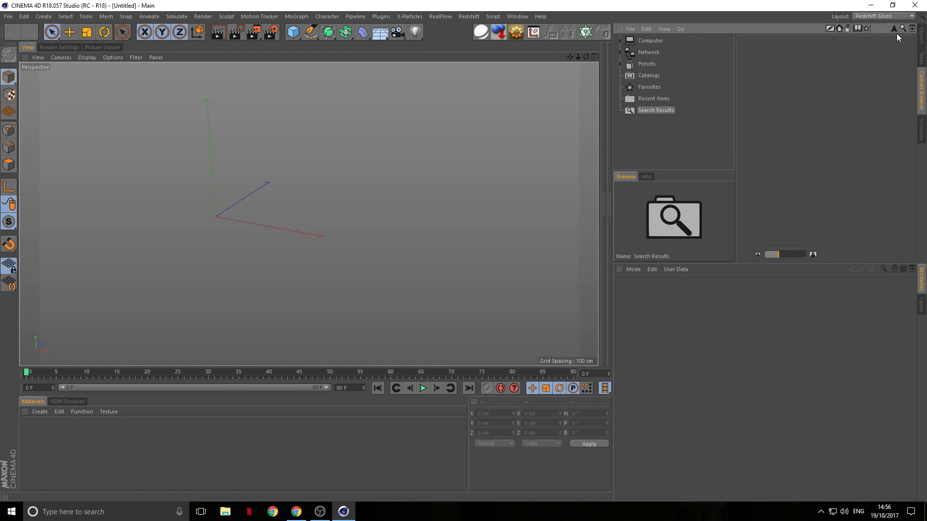
{"action": "key", "text": "BackSpace"}
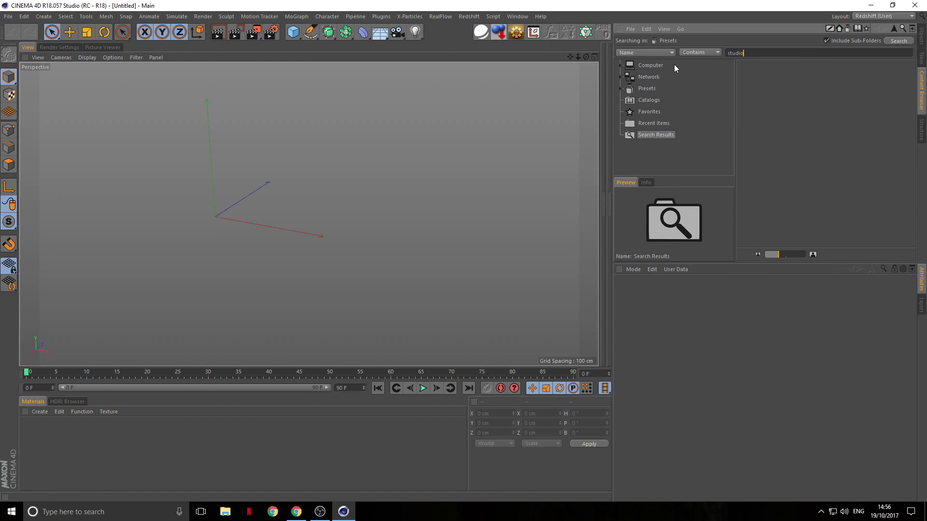
{"action": "key", "text": "Return"}
{"action": "double_click", "coordinate": [859, 157]}
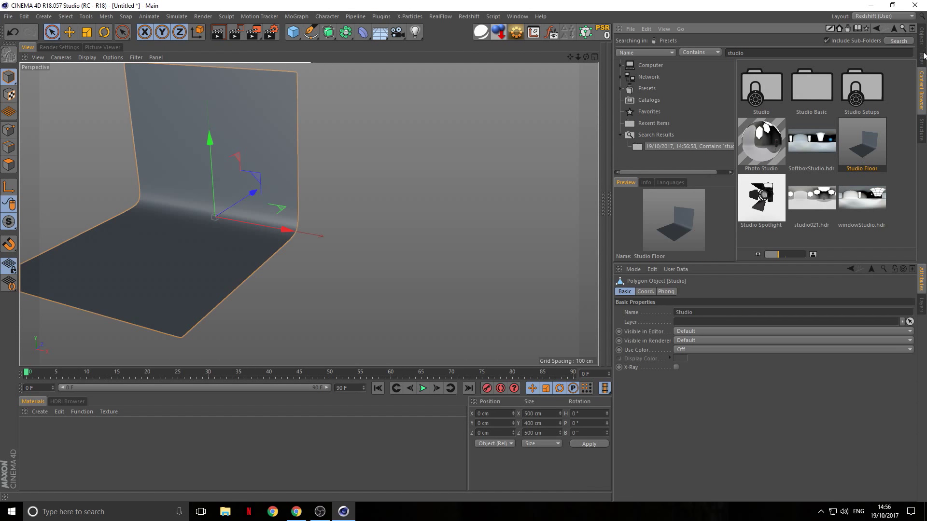
Select the Studio backdrop object and orbit the view around it.
{"action": "left_click", "coordinate": [921, 36]}
{"action": "left_click", "coordinate": [648, 57]}
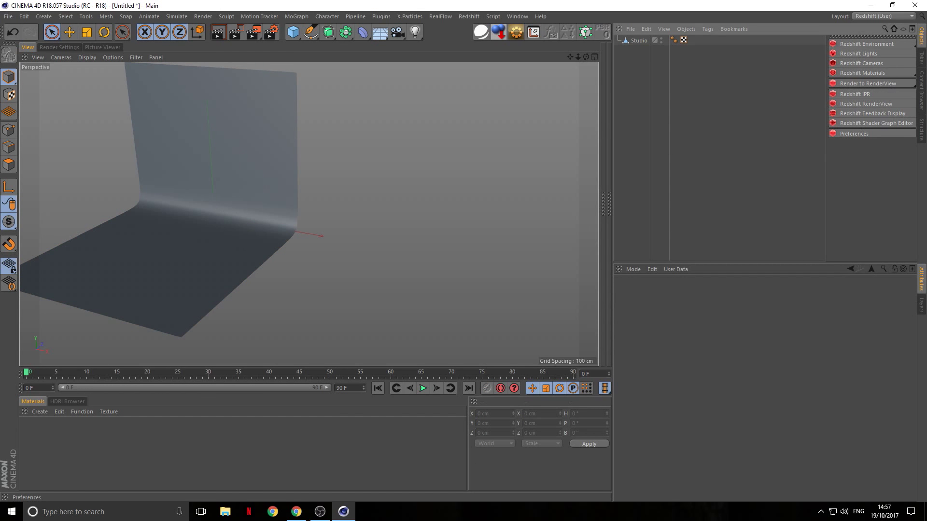
{"action": "left_click", "coordinate": [921, 88]}
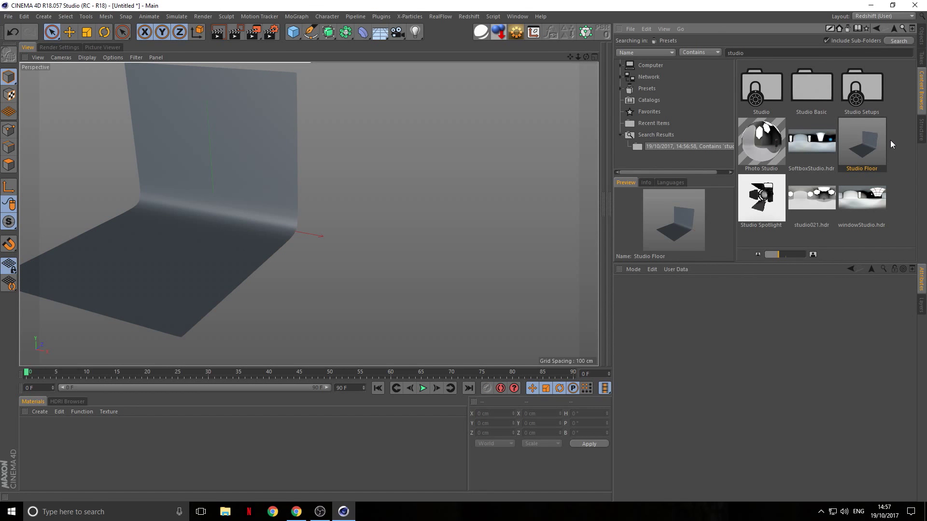
{"action": "left_click", "coordinate": [921, 36]}
{"action": "left_click", "coordinate": [625, 40]}
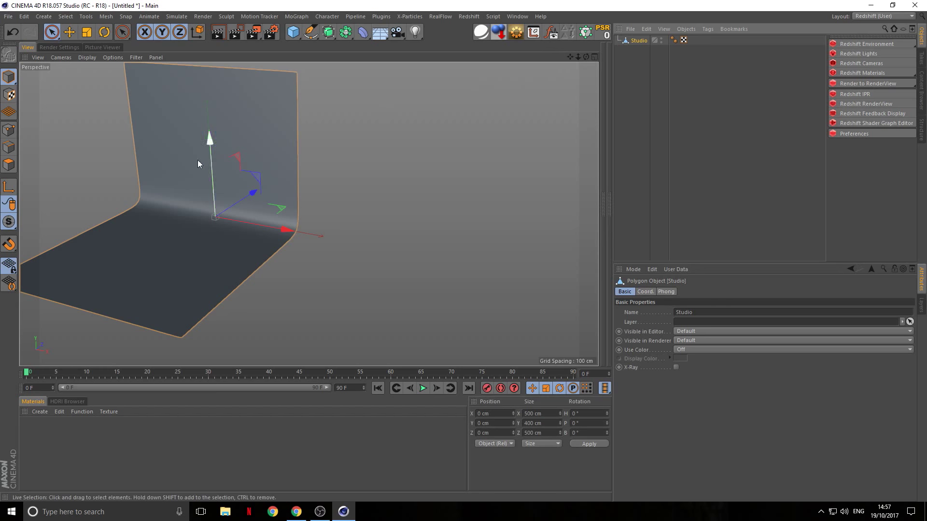
{"action": "left_click_drag", "start_coordinate": [198, 161], "coordinate": [389, 175], "text": "alt"}
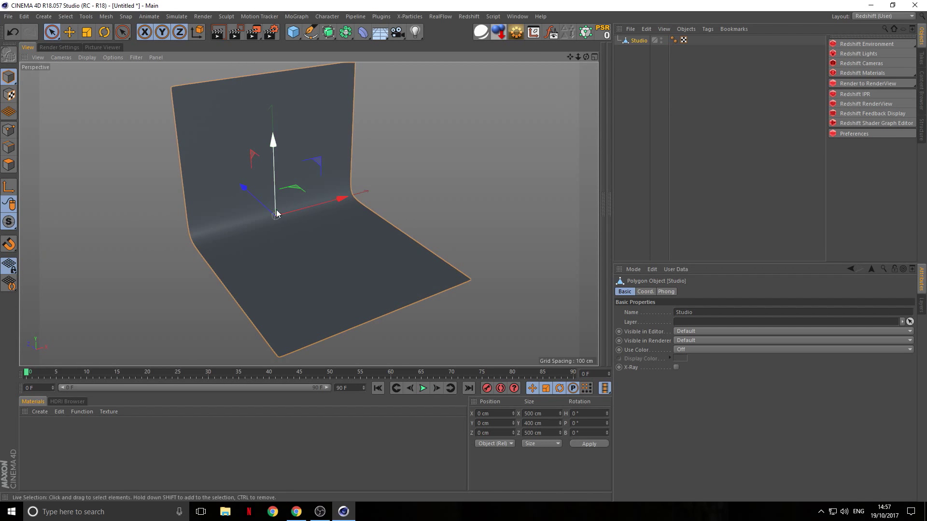
{"action": "scroll", "coordinate": [273, 145], "scroll_direction": "up", "scroll_amount": 1}
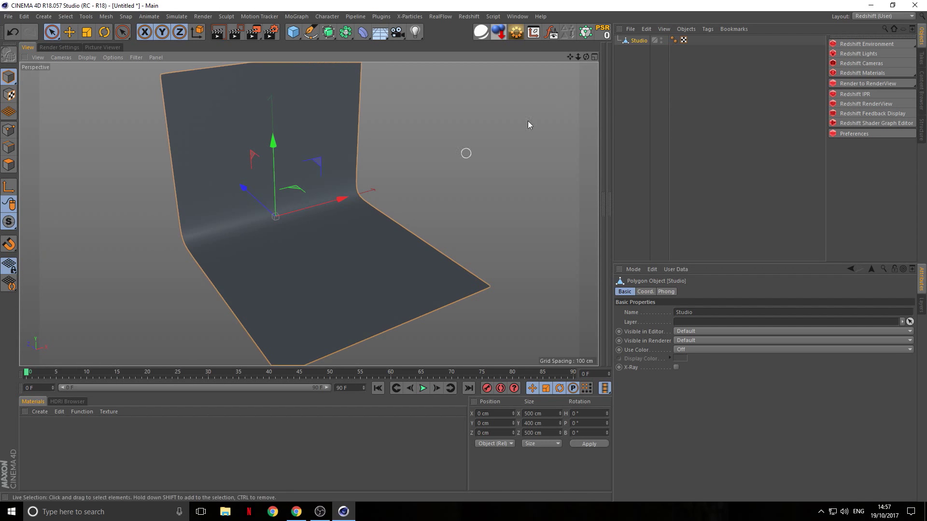
Add a Redshift Dome Light and give it an HDRI Link.
{"action": "left_click", "coordinate": [846, 54]}
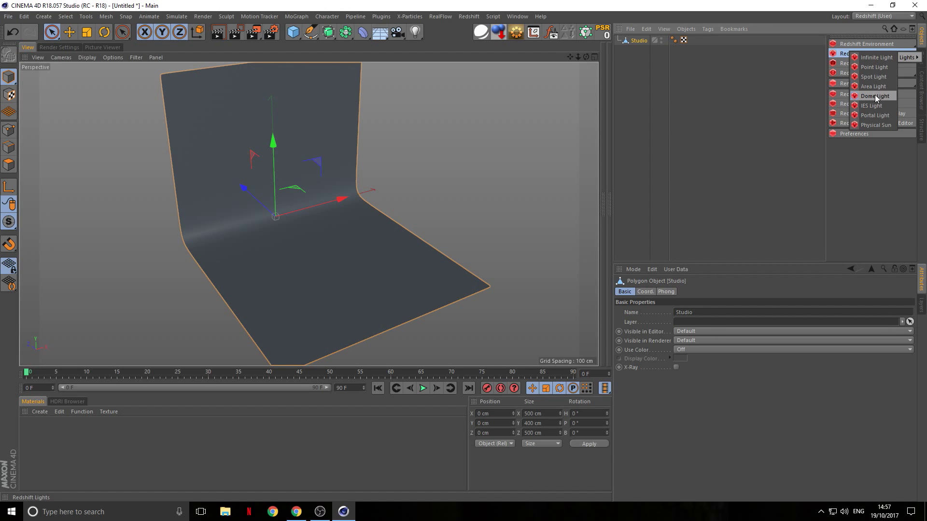
{"action": "left_click", "coordinate": [875, 96]}
{"action": "right_click", "coordinate": [654, 42]}
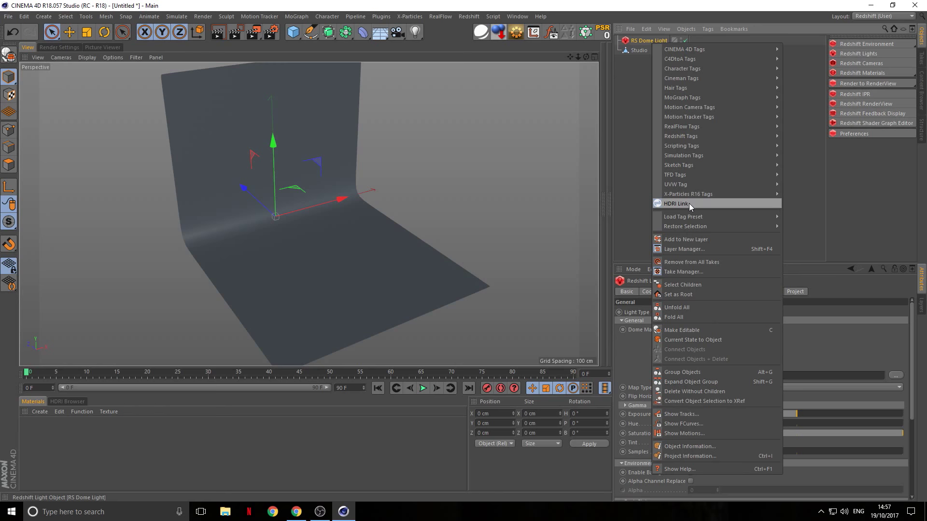
{"action": "left_click", "coordinate": [689, 204]}
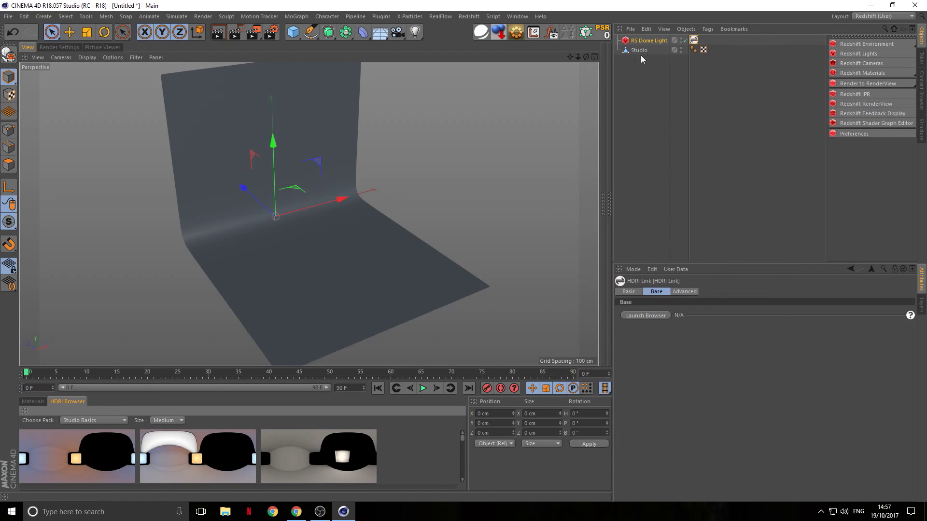
{"action": "left_click", "coordinate": [694, 40]}
Pick Softbox Tent3 in the HDRI Browser and confirm Softbox_Tent3_SM.exr as the Dome Map.
{"action": "left_click_drag", "start_coordinate": [207, 368], "coordinate": [208, 249]}
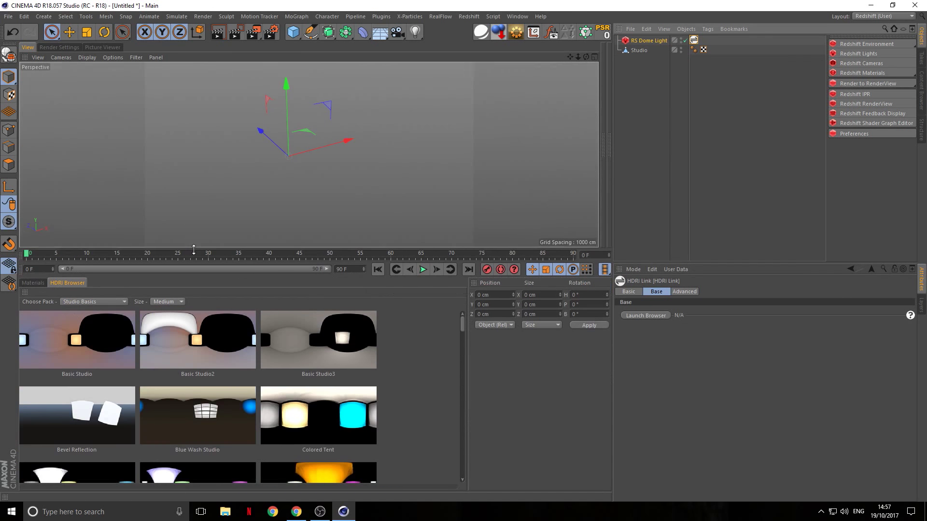
{"action": "left_click_drag", "start_coordinate": [430, 249], "coordinate": [430, 171]}
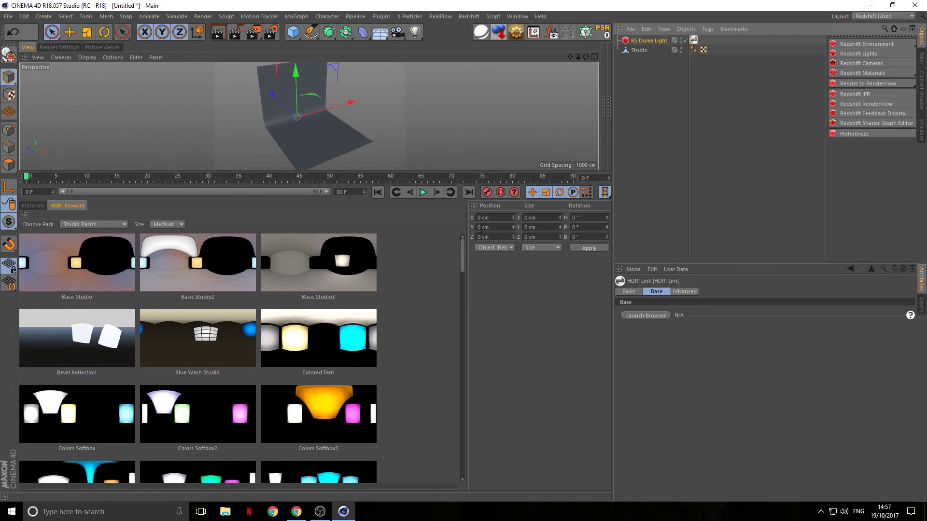
{"action": "left_click_drag", "start_coordinate": [463, 244], "coordinate": [421, 393]}
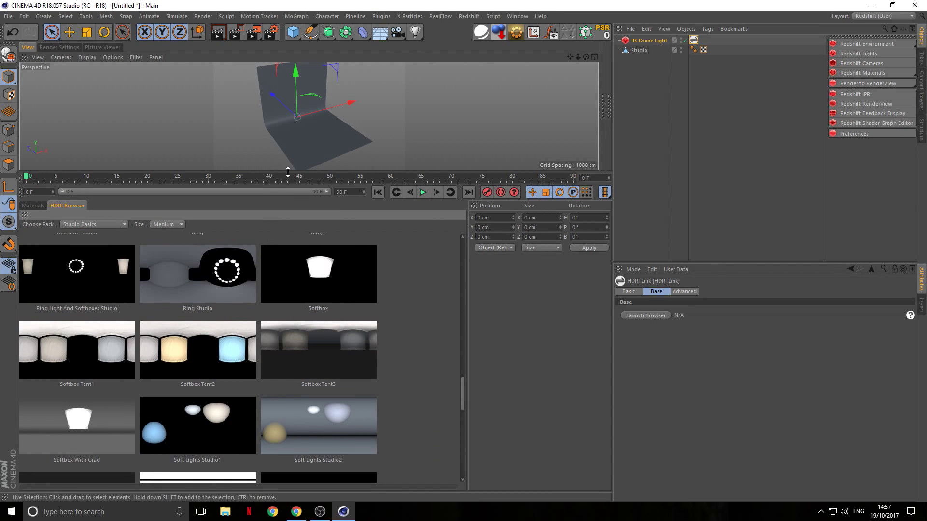
{"action": "left_click_drag", "start_coordinate": [83, 172], "coordinate": [83, 369]}
{"action": "left_click", "coordinate": [638, 40]}
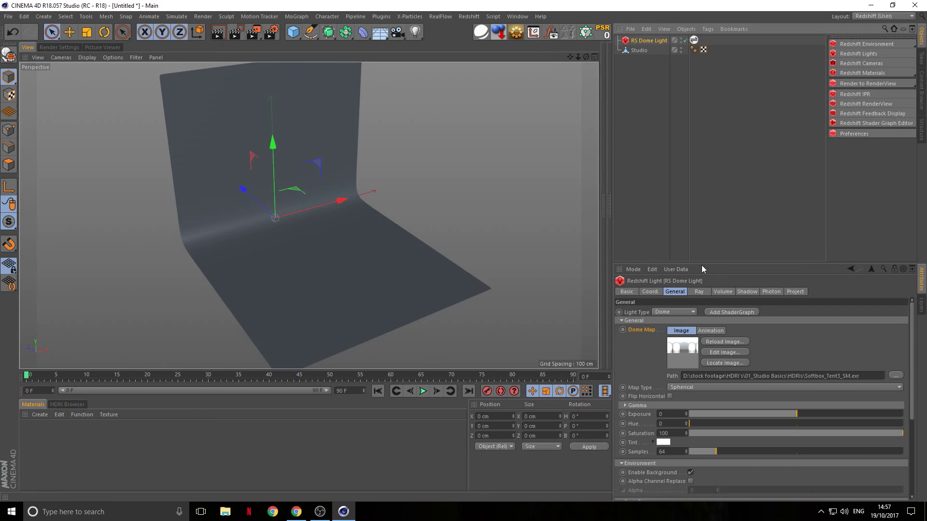
{"action": "left_click_drag", "start_coordinate": [702, 265], "coordinate": [695, 220]}
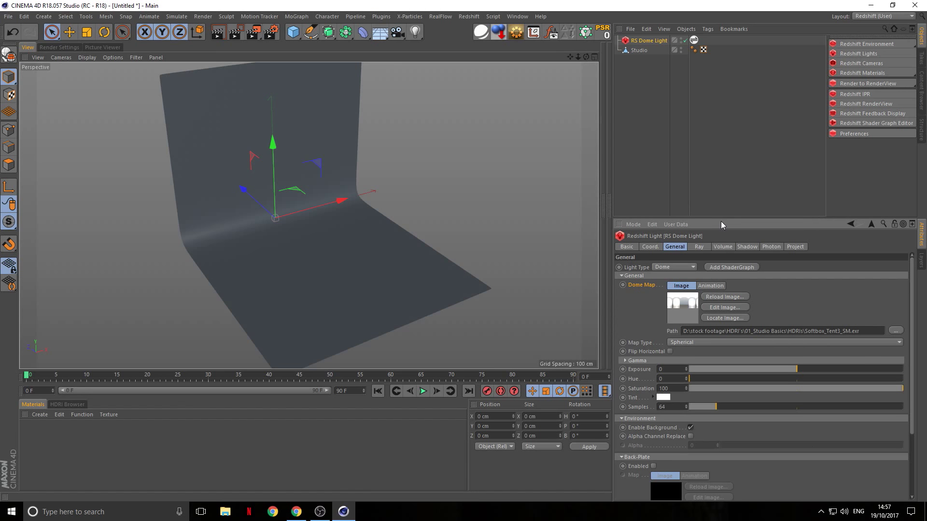
{"action": "left_click_drag", "start_coordinate": [719, 223], "coordinate": [719, 293]}
Add a Redshift Volume object to the scene.
{"action": "left_click", "coordinate": [724, 169]}
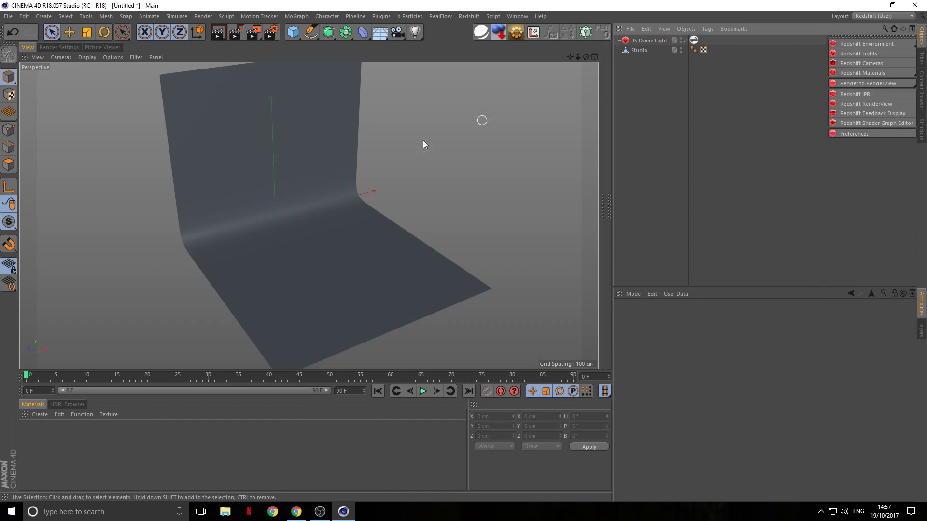
{"action": "scroll", "coordinate": [384, 173], "scroll_direction": "up", "scroll_amount": 3}
{"action": "left_click_drag", "start_coordinate": [856, 42], "coordinate": [834, 90]}
{"action": "scroll", "coordinate": [470, 184], "scroll_direction": "down", "scroll_amount": 1}
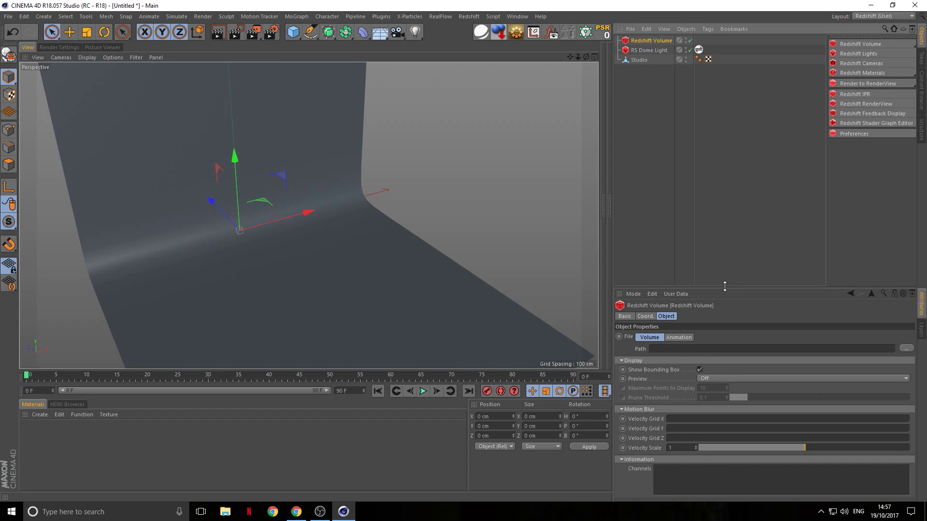
{"action": "left_click_drag", "start_coordinate": [724, 286], "coordinate": [725, 218]}
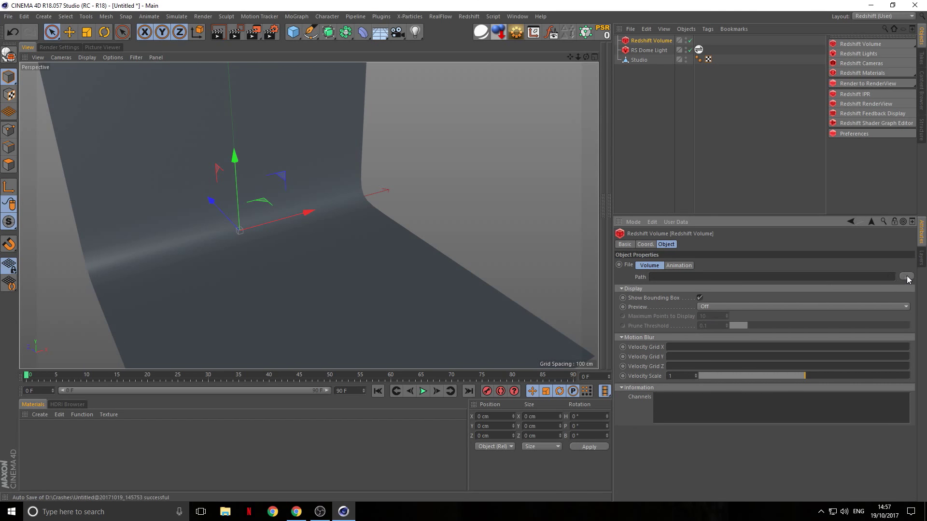
Browse for the volume's Path and select bunny_cloud.vdb in the Open VDB'S folder.
{"action": "left_click", "coordinate": [907, 278]}
{"action": "mouse_move", "coordinate": [365, 101]}
{"action": "left_mouse_down"}
{"action": "mouse_move", "coordinate": [328, 32]}
{"action": "mouse_move", "coordinate": [374, 97]}
{"action": "left_mouse_up"}
{"action": "left_click", "coordinate": [291, 166]}
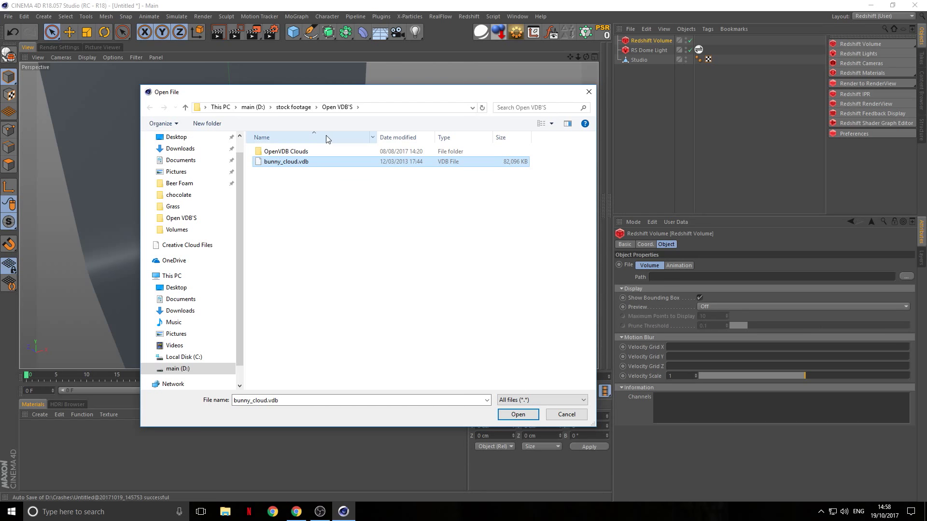
Load D:\stock footage\Open VDB'S\bunny_cloud.vdb as the Redshift Volume's file, giving a density channel.
{"action": "left_click", "coordinate": [307, 173]}
{"action": "left_click", "coordinate": [312, 165]}
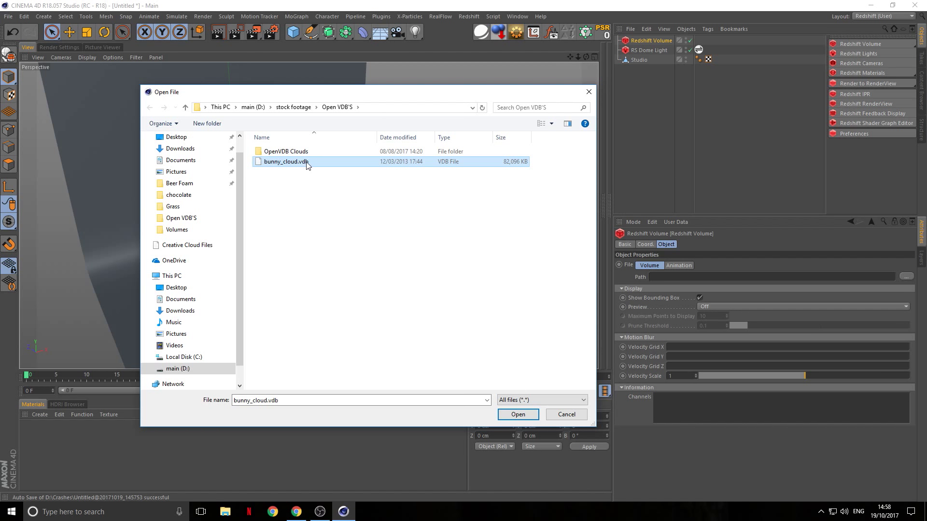
{"action": "left_click", "coordinate": [315, 172]}
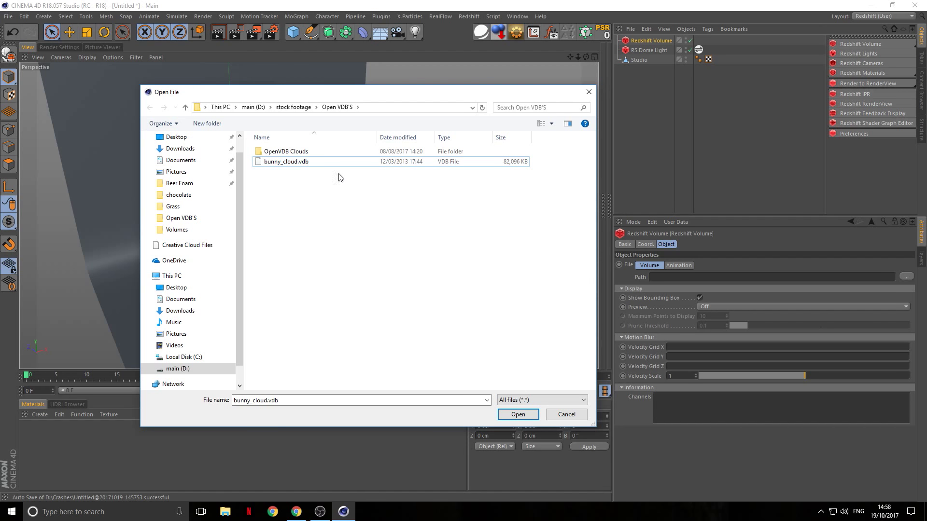
{"action": "left_click", "coordinate": [328, 163]}
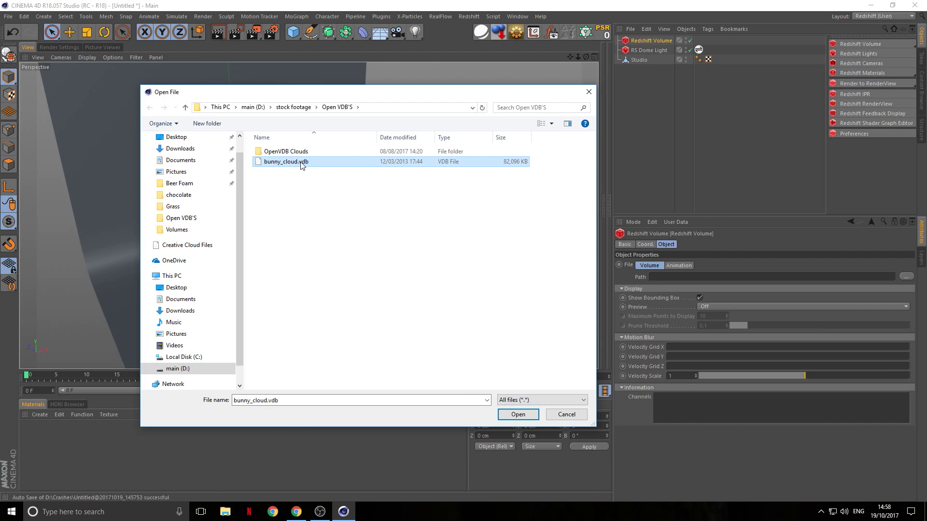
{"action": "left_click_drag", "start_coordinate": [367, 97], "coordinate": [509, 126]}
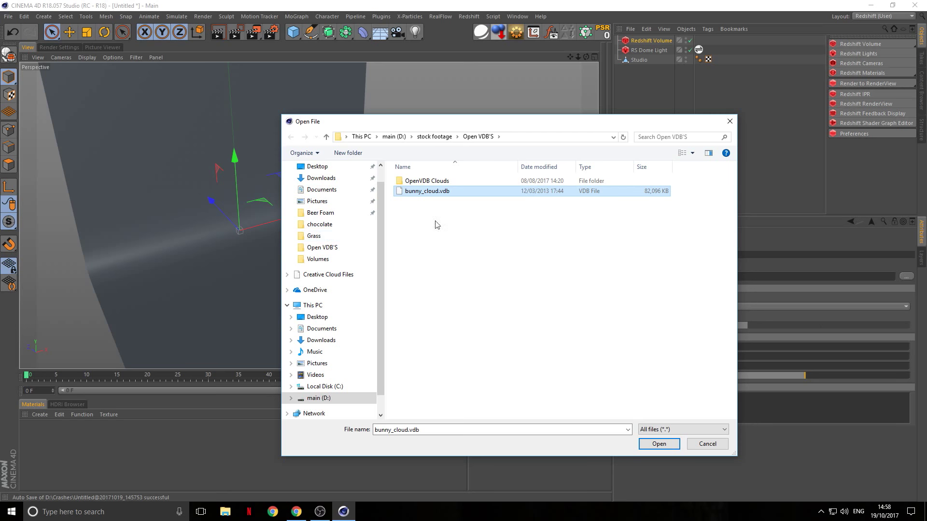
{"action": "left_click", "coordinate": [556, 212]}
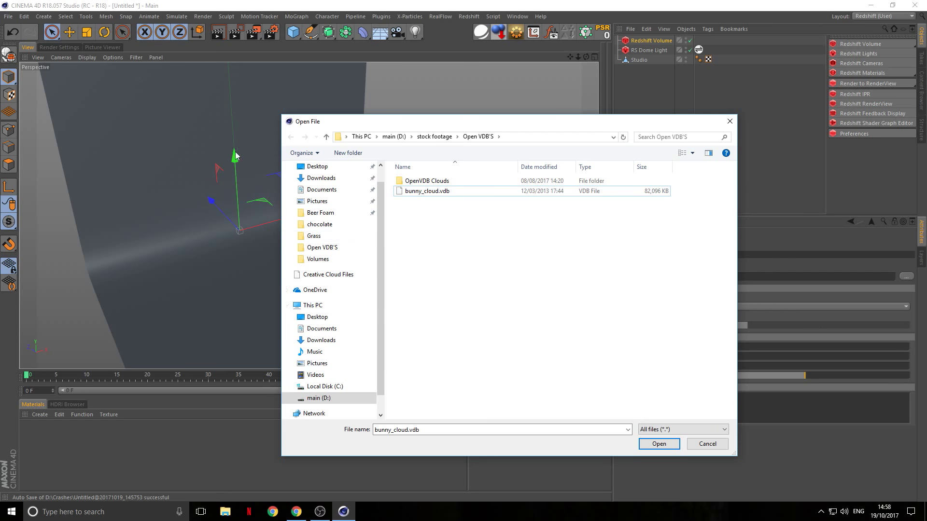
{"action": "left_click_drag", "start_coordinate": [393, 127], "coordinate": [304, 128]}
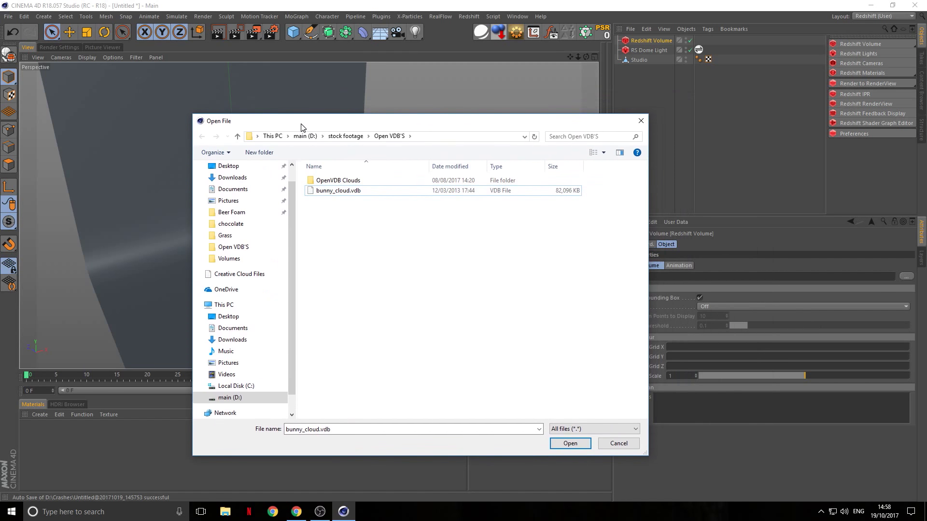
{"action": "left_click", "coordinate": [355, 191]}
{"action": "left_click_drag", "start_coordinate": [391, 128], "coordinate": [447, 153]}
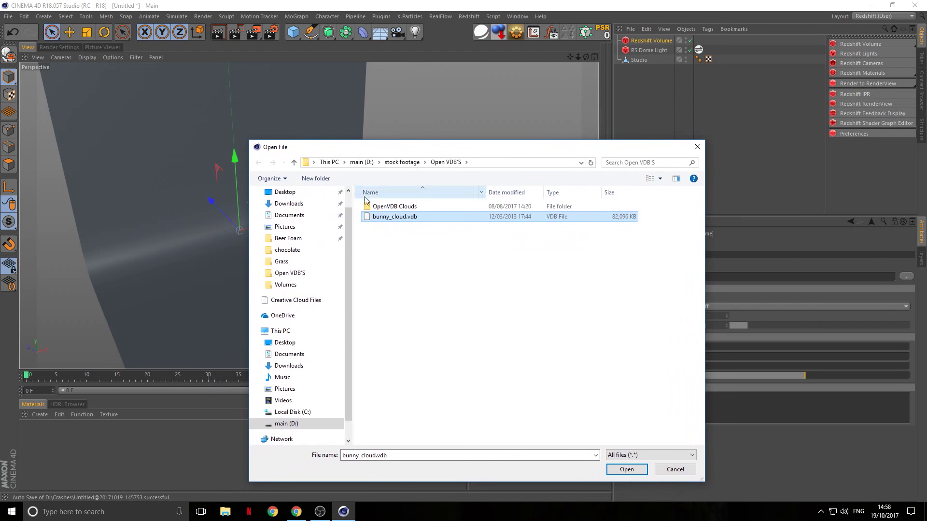
{"action": "double_click", "coordinate": [427, 217]}
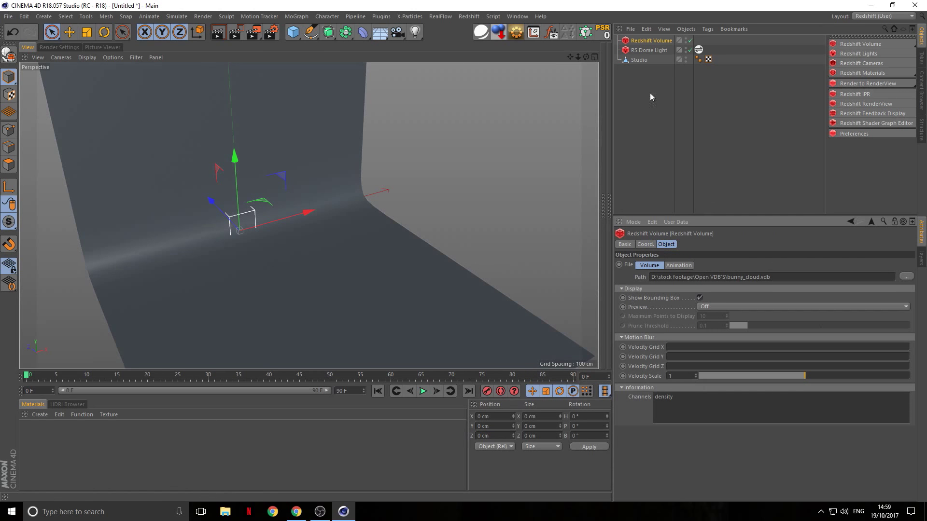
Hide the Studio backdrop in the editor and orbit around the volume's empty bounding box.
{"action": "left_click", "coordinate": [686, 58]}
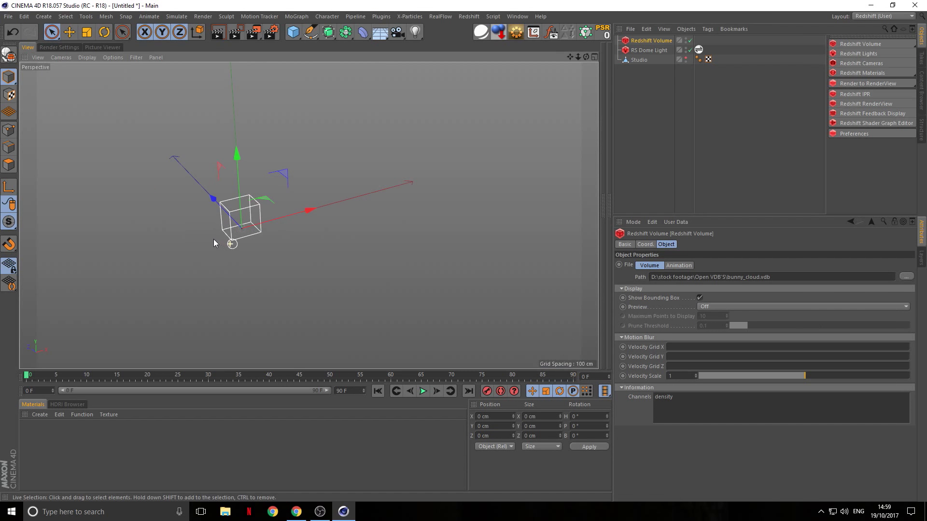
{"action": "left_click_drag", "start_coordinate": [215, 240], "coordinate": [289, 286], "text": "alt"}
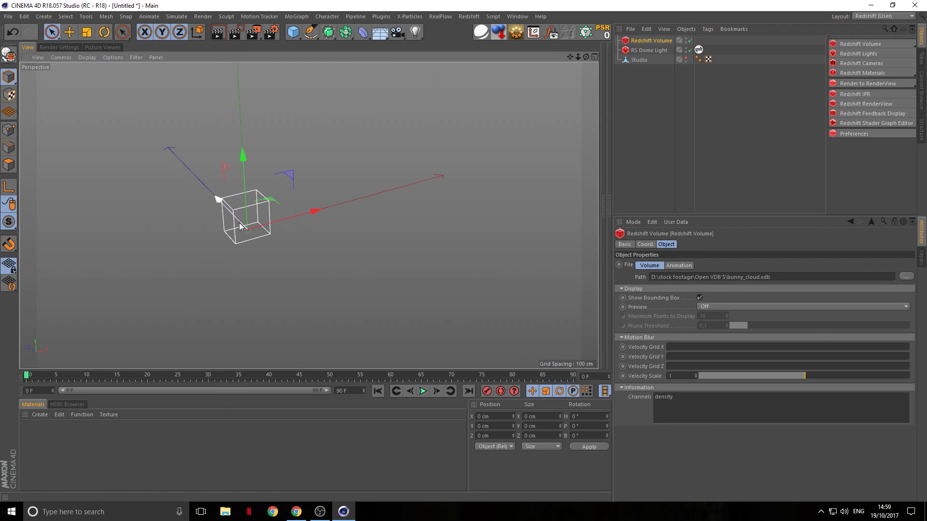
{"action": "scroll", "coordinate": [203, 227], "scroll_direction": "up", "scroll_amount": 3}
{"action": "left_click_drag", "start_coordinate": [203, 227], "coordinate": [333, 261], "text": "alt"}
{"action": "left_click_drag", "start_coordinate": [249, 202], "coordinate": [340, 288], "text": "alt"}
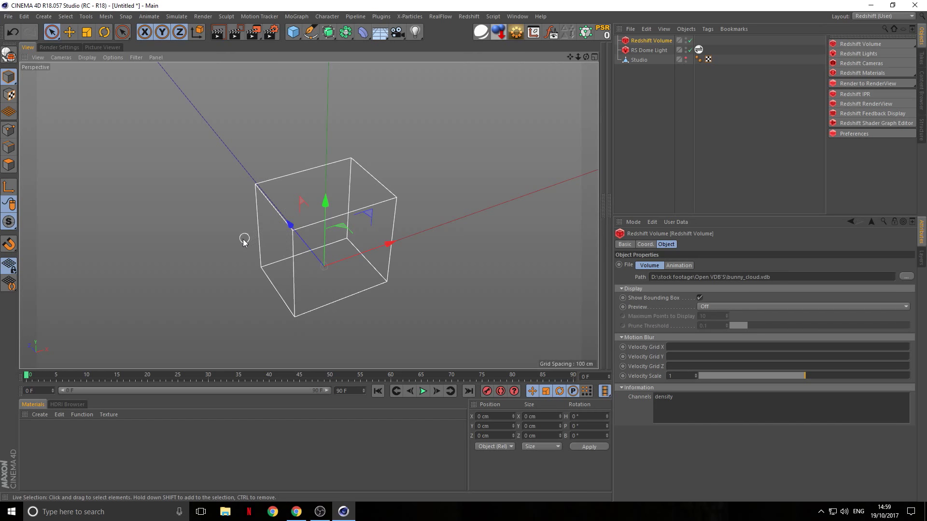
{"action": "mouse_move", "coordinate": [242, 238]}
{"action": "left_mouse_down", "text": "alt"}
{"action": "mouse_move", "coordinate": [303, 226]}
{"action": "mouse_move", "coordinate": [232, 229]}
{"action": "left_mouse_up", "text": "alt"}
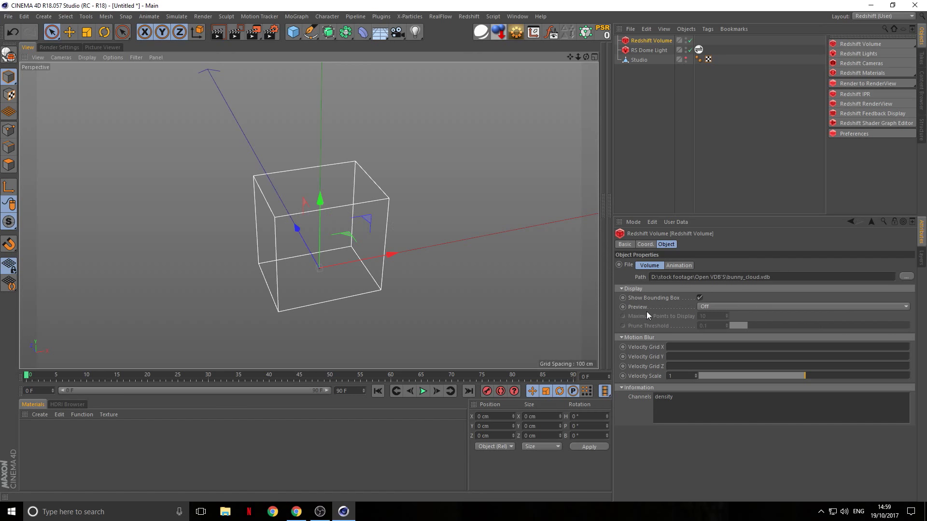
Set the volume's display preview to Points with at most 50 points shown.
{"action": "left_click", "coordinate": [738, 307]}
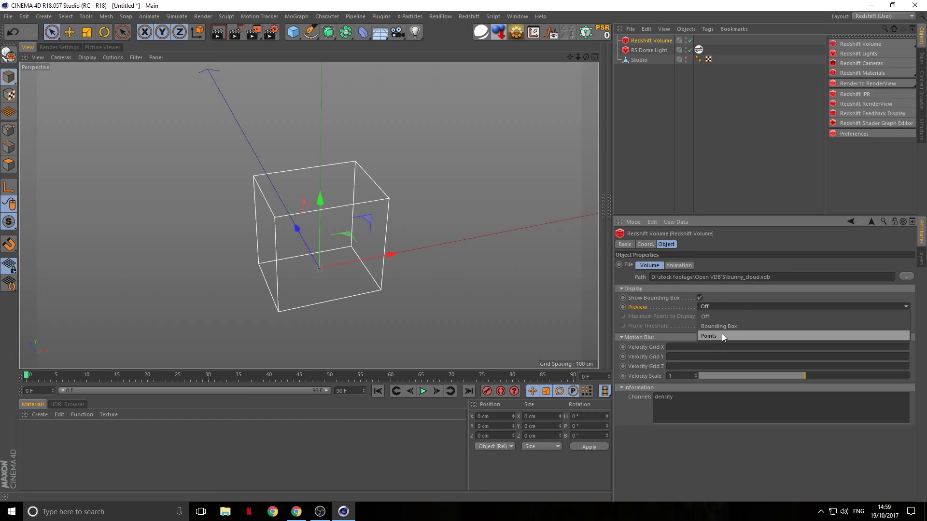
{"action": "left_click", "coordinate": [723, 335]}
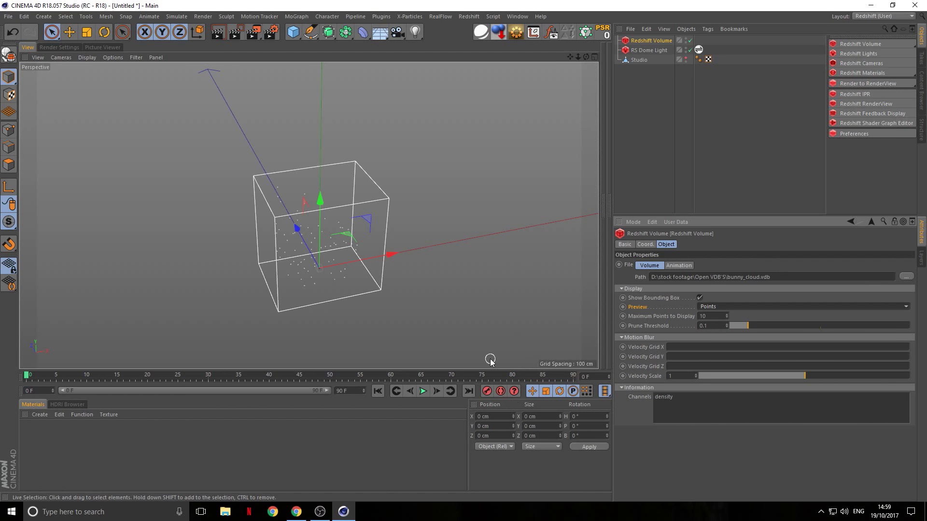
{"action": "left_click_drag", "start_coordinate": [317, 254], "coordinate": [456, 269], "text": "alt"}
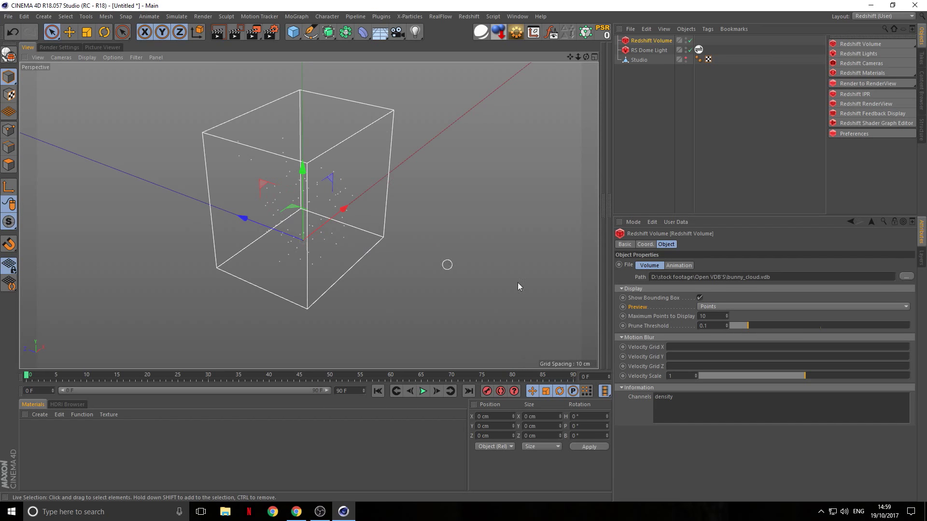
{"action": "left_click", "coordinate": [711, 316]}
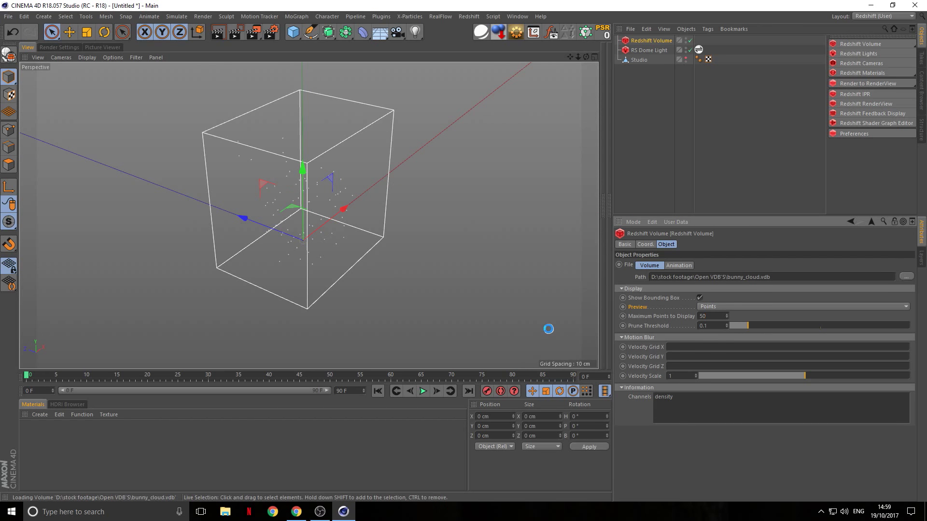
{"action": "key", "text": "Return"}
Move the bunny volume along Z to -79.832 cm.
{"action": "left_click_drag", "start_coordinate": [221, 190], "coordinate": [315, 168], "text": "alt"}
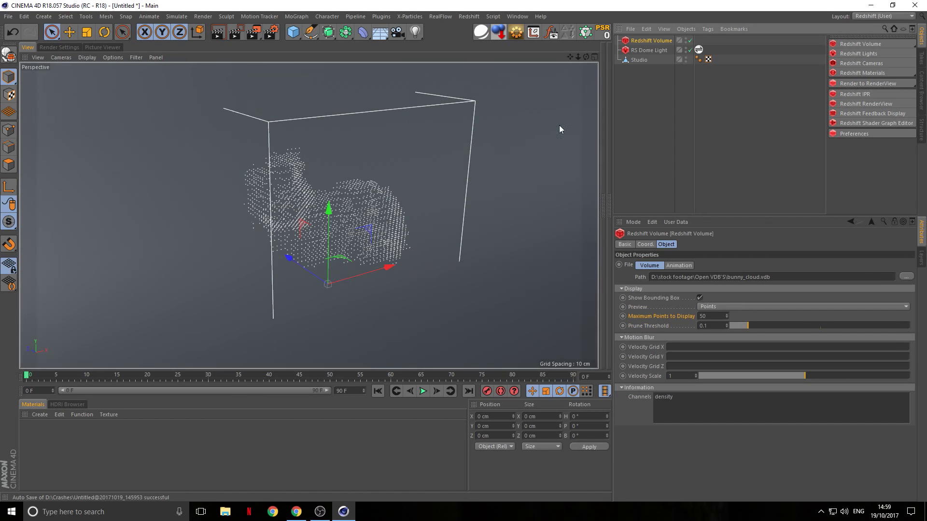
{"action": "scroll", "coordinate": [389, 148], "scroll_direction": "down", "scroll_amount": 5}
{"action": "left_click_drag", "start_coordinate": [314, 231], "coordinate": [386, 215]}
Expand the docked RenderView, close Feedback Display, and start an IPR render of the bunny scene.
{"action": "left_click", "coordinate": [603, 194]}
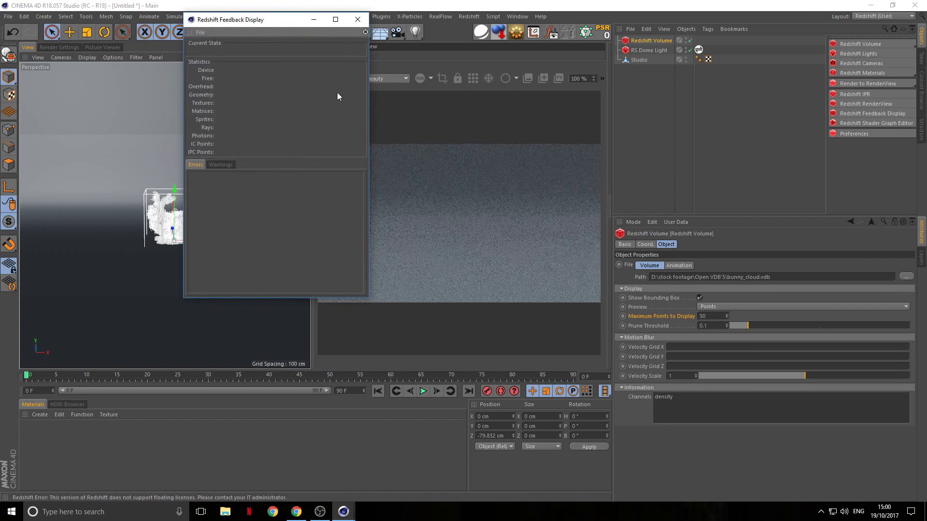
{"action": "left_click", "coordinate": [358, 15]}
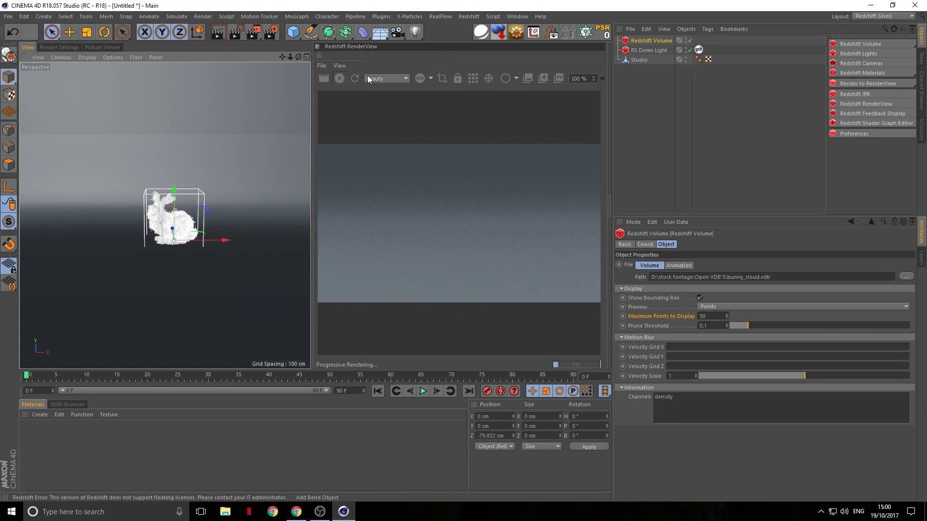
{"action": "left_click", "coordinate": [338, 78]}
{"action": "left_click", "coordinate": [348, 78]}
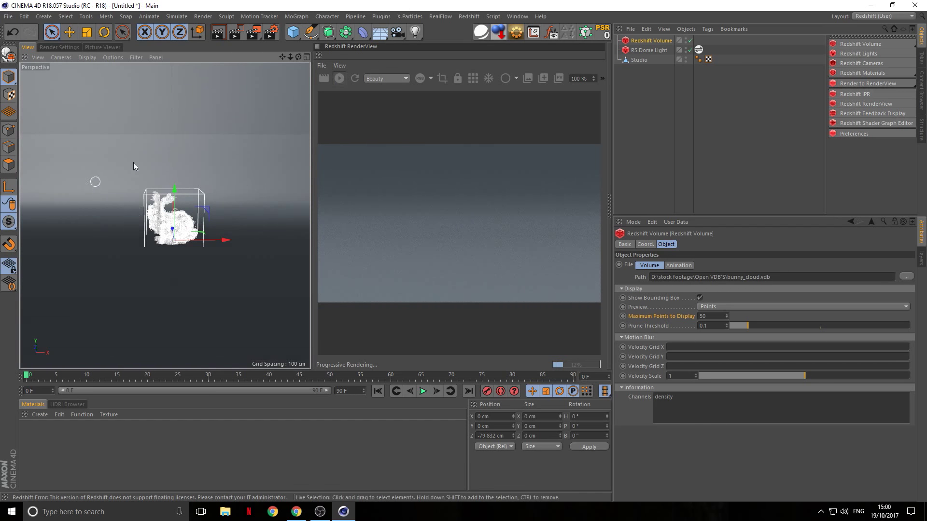
{"action": "scroll", "coordinate": [219, 222], "scroll_direction": "up", "scroll_amount": 5}
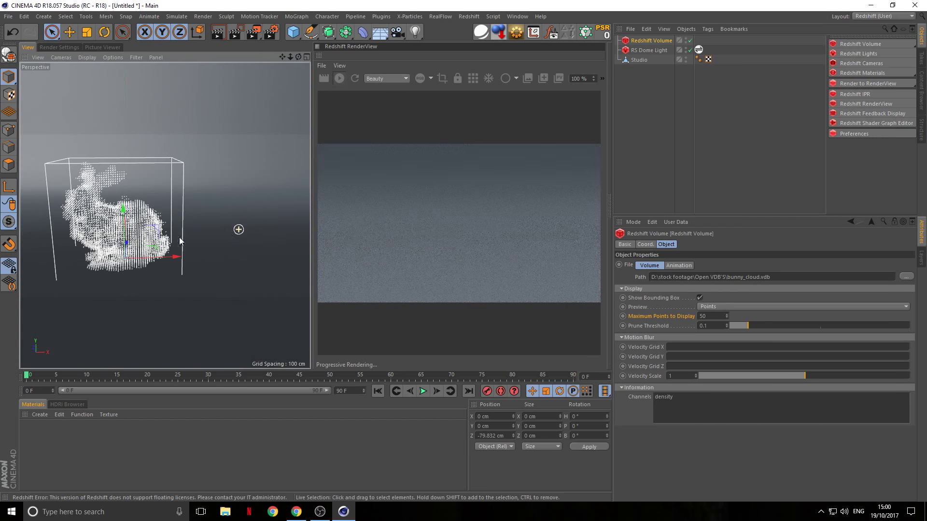
{"action": "left_click_drag", "start_coordinate": [179, 240], "coordinate": [220, 279], "text": "alt"}
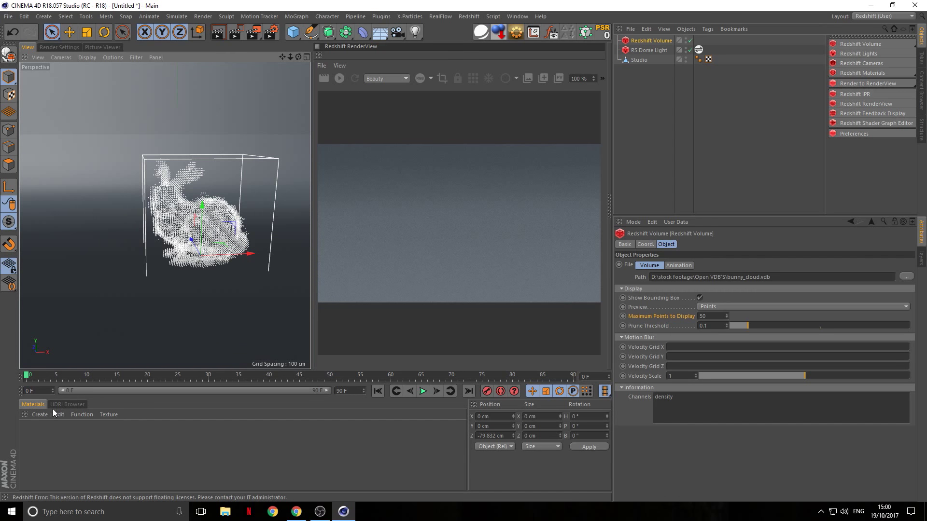
Create a Redshift Volume material and assign it to the Redshift Volume.
{"action": "left_click", "coordinate": [42, 414]}
{"action": "mouse_move", "coordinate": [69, 344]}
{"action": "mouse_move", "coordinate": [162, 346]}
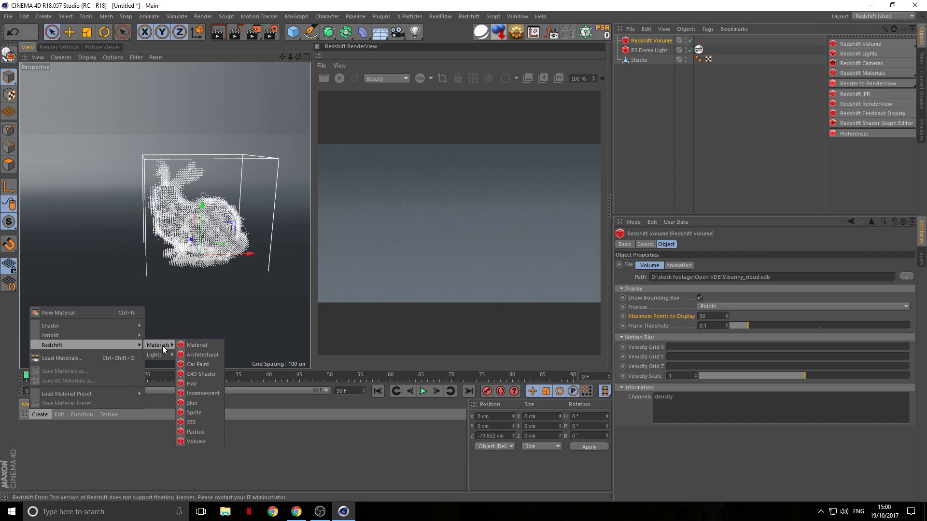
{"action": "left_click", "coordinate": [191, 440]}
{"action": "left_click_drag", "start_coordinate": [30, 431], "coordinate": [667, 43]}
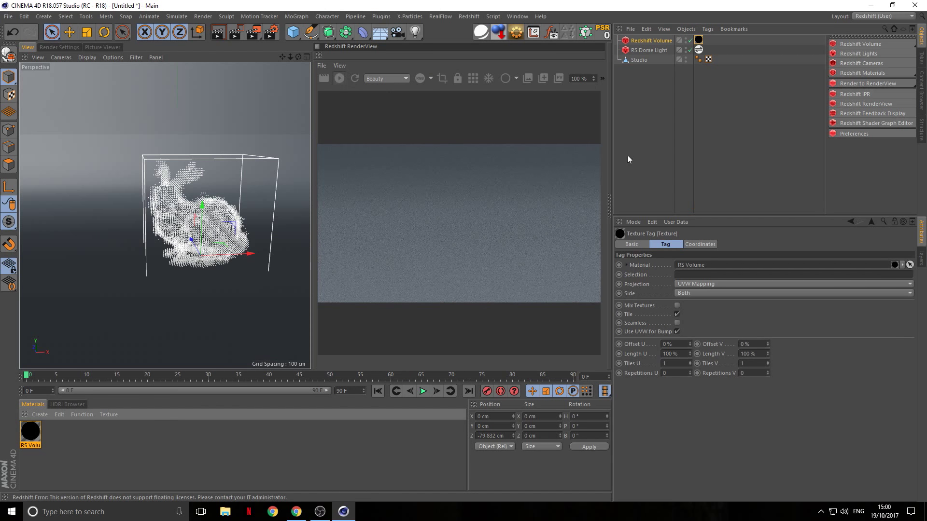
Open the RS Volume material's Shader Graph showing its RS Volume node wired to Output.
{"action": "double_click", "coordinate": [33, 431]}
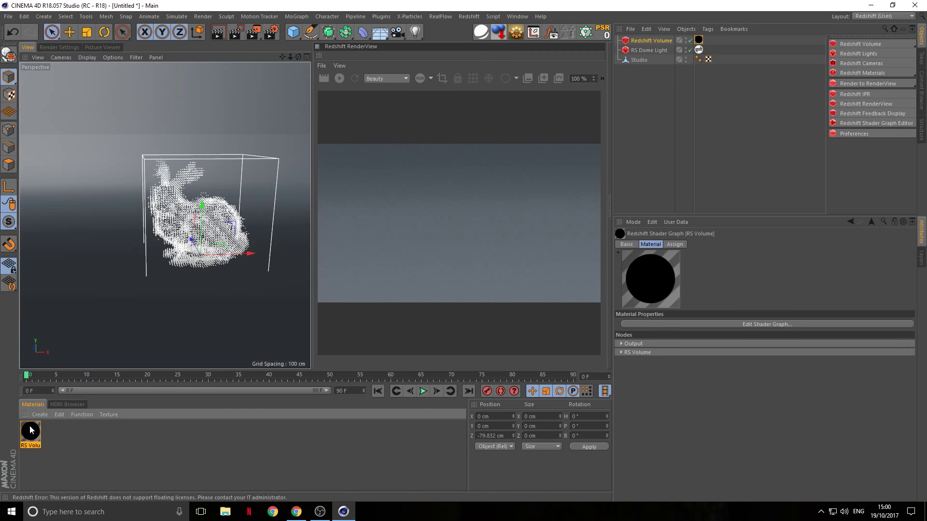
{"action": "left_click", "coordinate": [227, 100]}
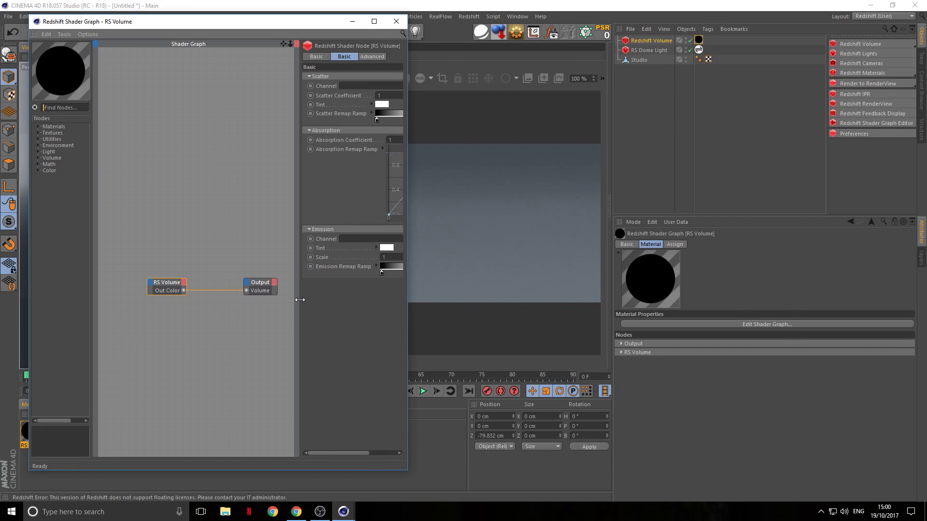
{"action": "left_click_drag", "start_coordinate": [299, 299], "coordinate": [225, 305]}
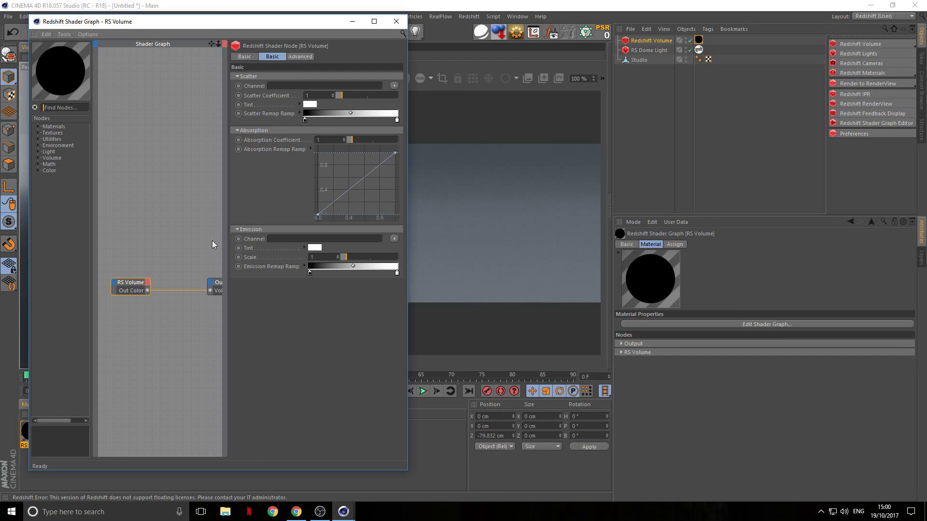
Inspect the RS Volume node's Scatter and Emission settings and widen the Shader Graph window.
{"action": "left_click", "coordinate": [254, 85]}
{"action": "left_click", "coordinate": [262, 242]}
{"action": "left_click_drag", "start_coordinate": [264, 21], "coordinate": [281, 27]}
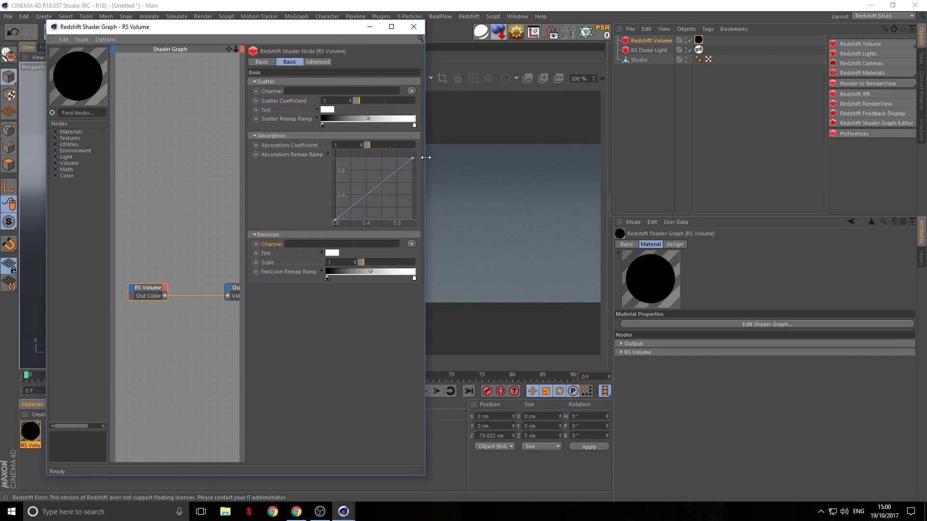
{"action": "left_click_drag", "start_coordinate": [426, 157], "coordinate": [461, 158]}
{"action": "mouse_move", "coordinate": [279, 26]}
{"action": "left_mouse_down"}
{"action": "mouse_move", "coordinate": [279, 49]}
{"action": "mouse_move", "coordinate": [279, 29]}
{"action": "left_mouse_up"}
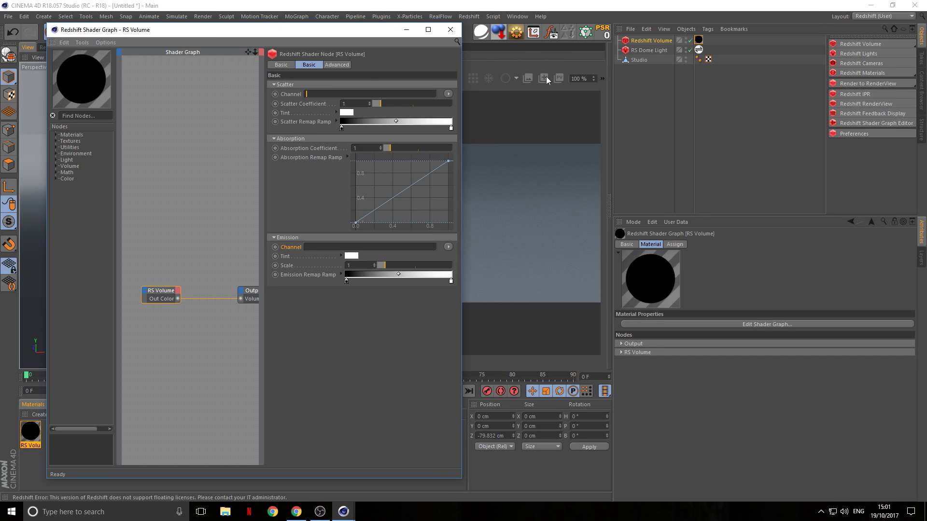
Show the Redshift Volume's properties, whose only channel is density.
{"action": "left_click", "coordinate": [296, 94]}
{"action": "left_click", "coordinate": [292, 248]}
{"action": "left_click", "coordinate": [651, 39]}
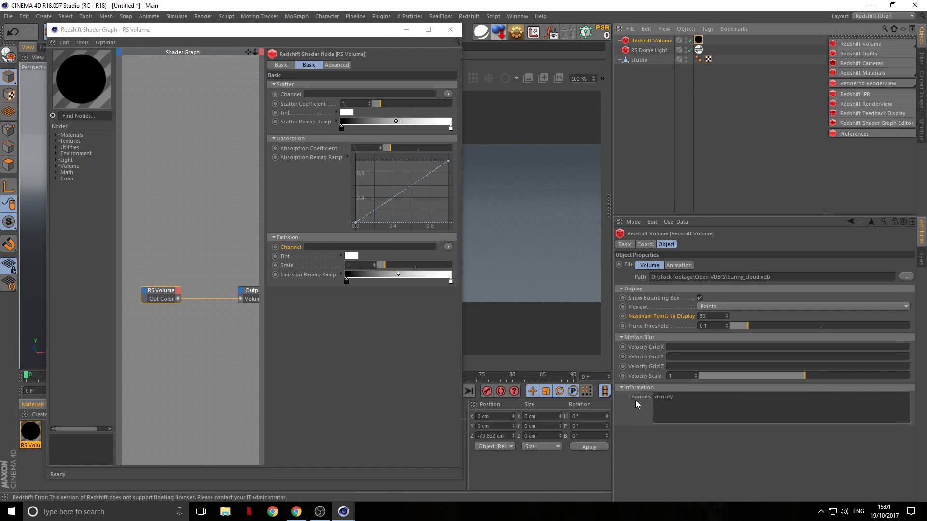
Copy 'density' and paste it into the RS Volume's Scatter and Emission Channel fields.
{"action": "double_click", "coordinate": [663, 397]}
{"action": "key", "text": "ctrl+c"}
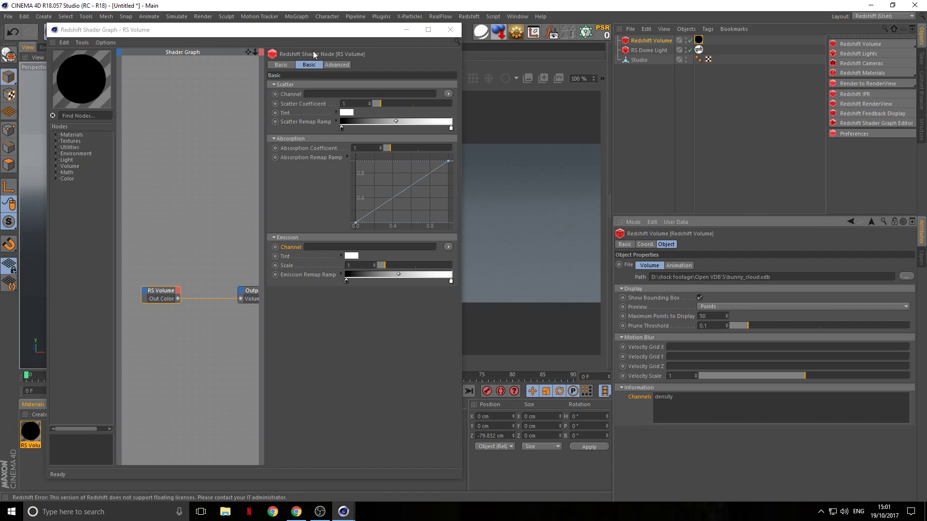
{"action": "left_click", "coordinate": [319, 94]}
{"action": "key", "text": "ctrl+v"}
{"action": "left_click", "coordinate": [319, 246]}
{"action": "key", "text": "ctrl+v"}
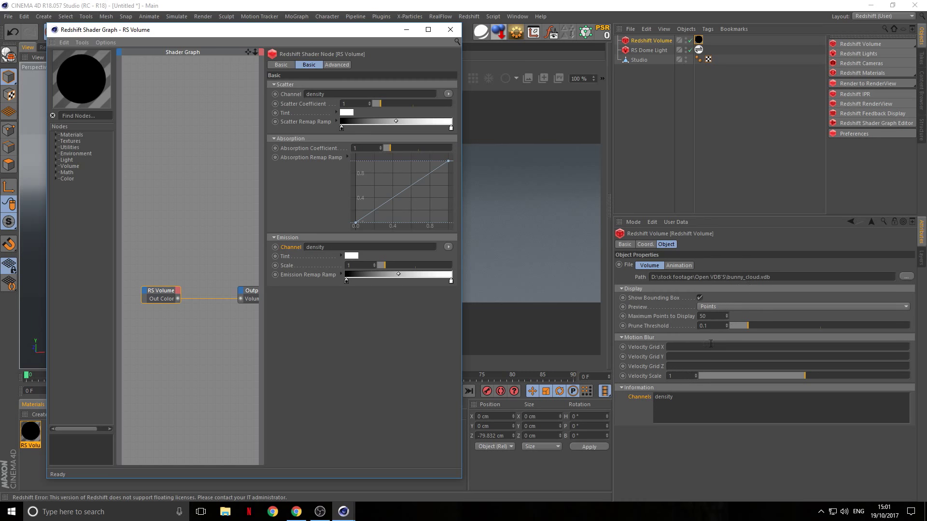
{"action": "left_click", "coordinate": [694, 402]}
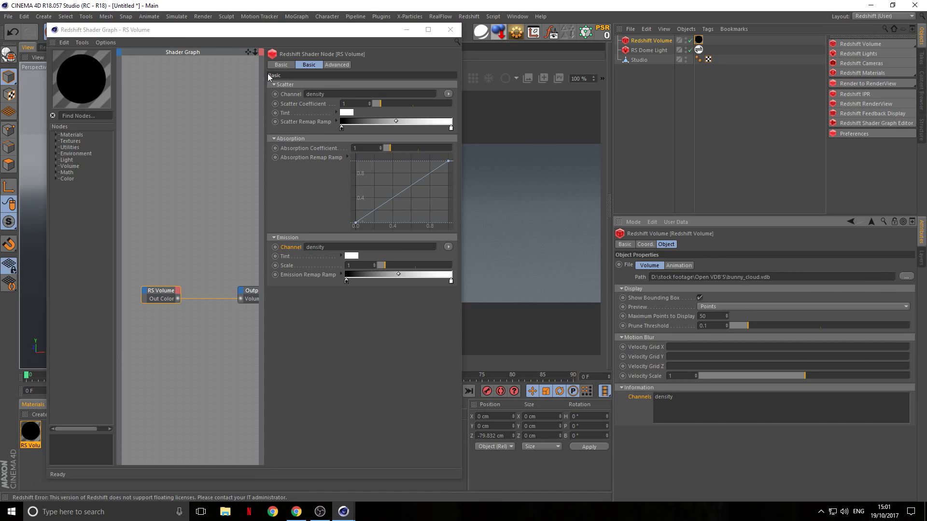
Close the Shader Graph and render the bunny as a white volume in RenderView.
{"action": "left_click_drag", "start_coordinate": [293, 47], "coordinate": [308, 55]}
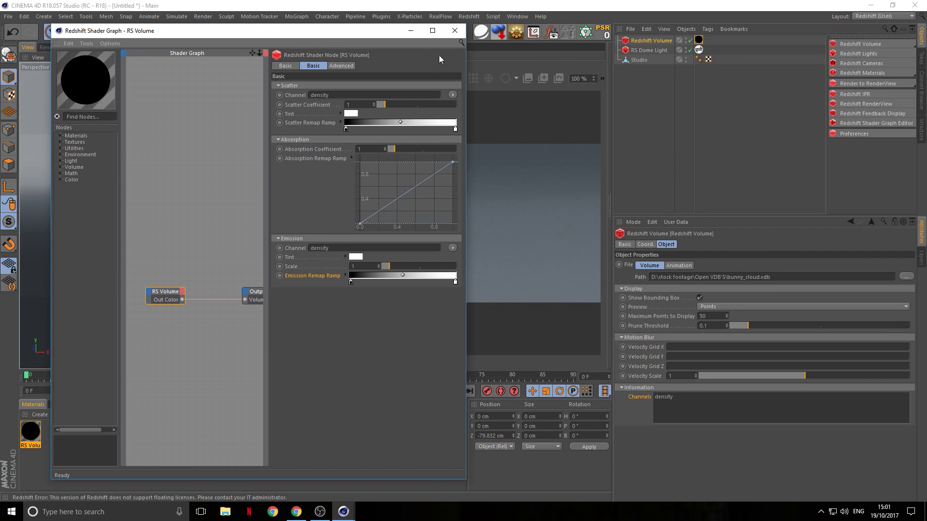
{"action": "left_click", "coordinate": [453, 31]}
{"action": "left_click", "coordinate": [340, 79]}
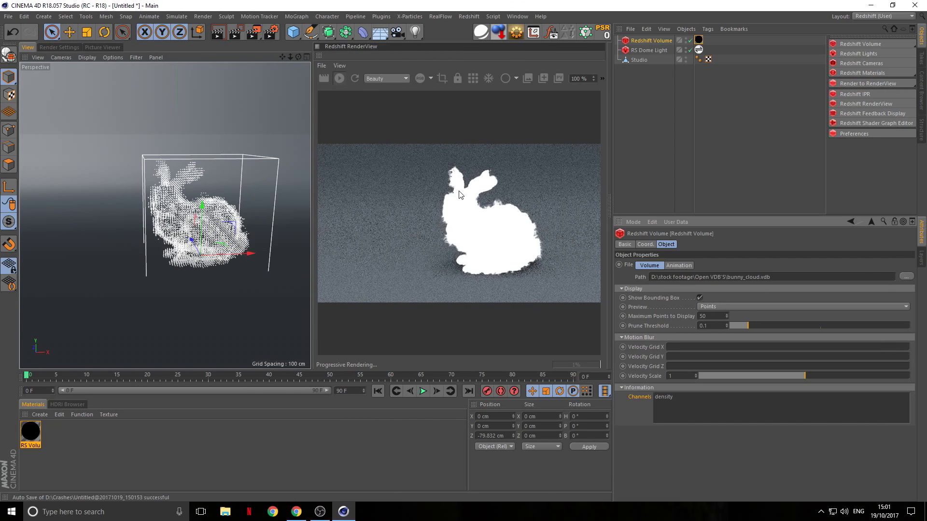
Orbit the viewport around the bunny and display the RS Dome Light's Redshift Light attributes.
{"action": "middle_click_drag", "start_coordinate": [159, 225], "coordinate": [138, 228], "text": "alt"}
{"action": "left_click_drag", "start_coordinate": [139, 228], "coordinate": [347, 53], "text": "alt"}
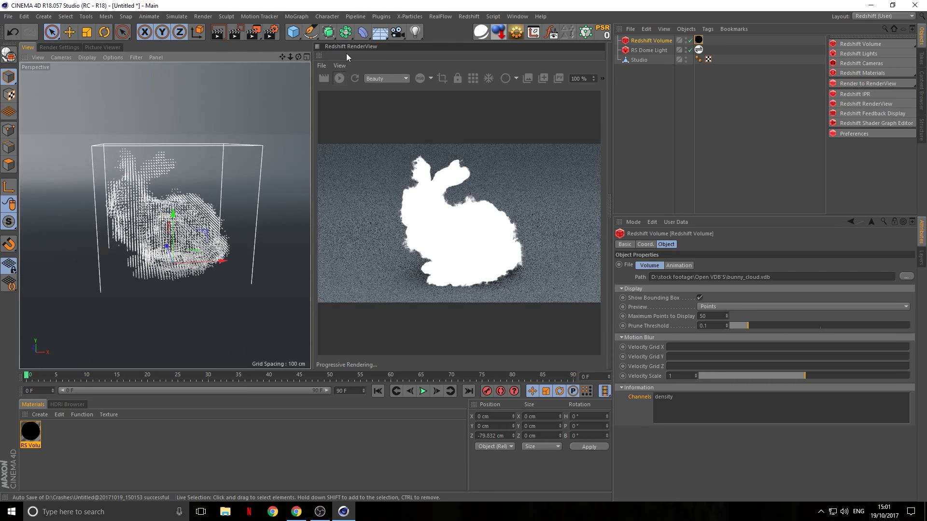
{"action": "left_click", "coordinate": [649, 51]}
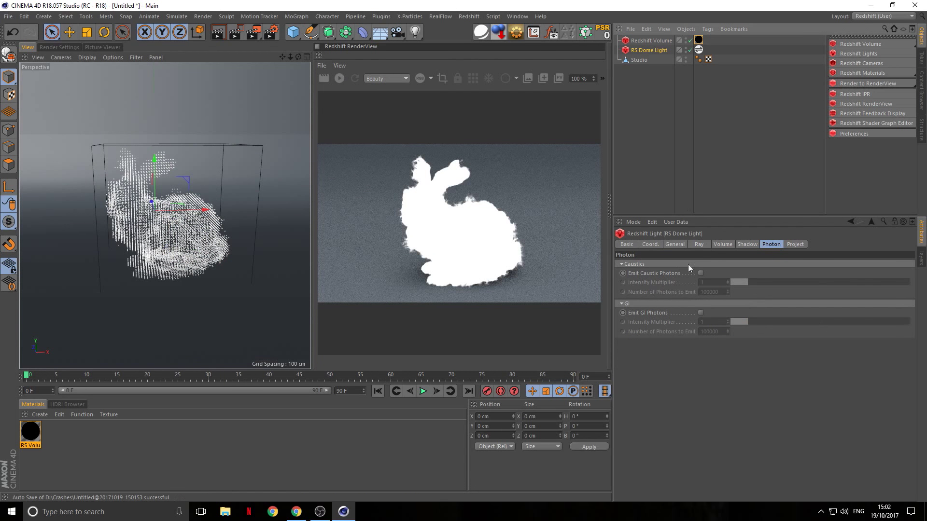
{"action": "left_click", "coordinate": [723, 244]}
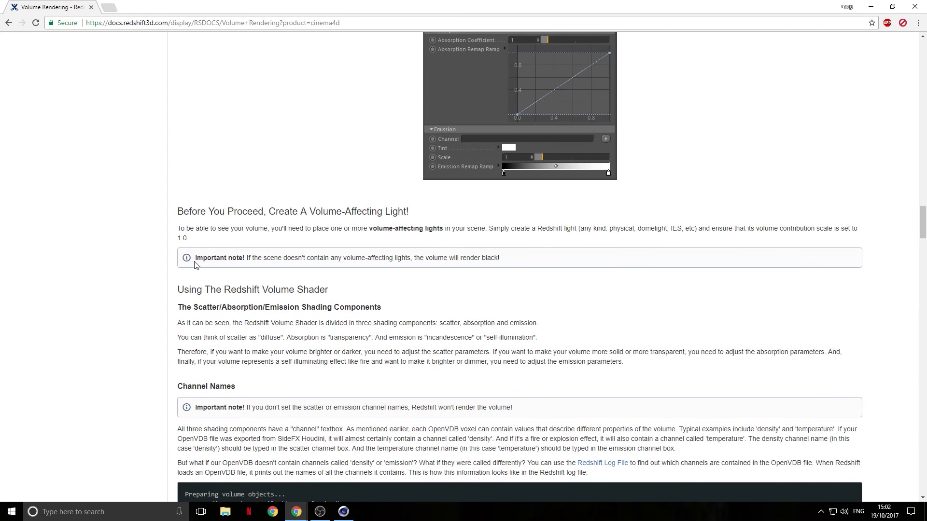
Highlight the 'Important note!' about volume-affecting lights in the docs, then close Chrome.
{"action": "left_click_drag", "start_coordinate": [196, 258], "coordinate": [520, 265]}
{"action": "left_click", "coordinate": [524, 263]}
{"action": "left_click", "coordinate": [915, 7]}
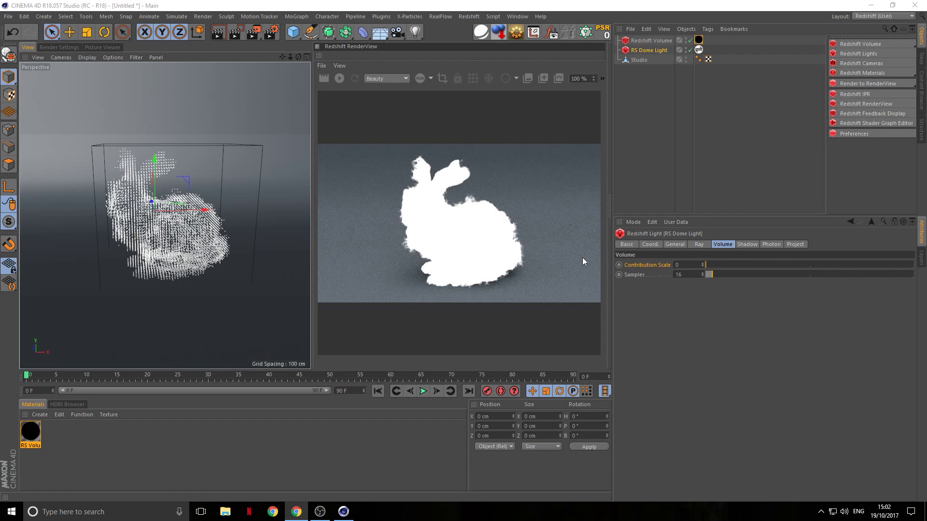
Set the dome light's volume Contribution Scale to 1 and re-render the bunny from orbited angles.
{"action": "left_click_drag", "start_coordinate": [721, 265], "coordinate": [913, 265]}
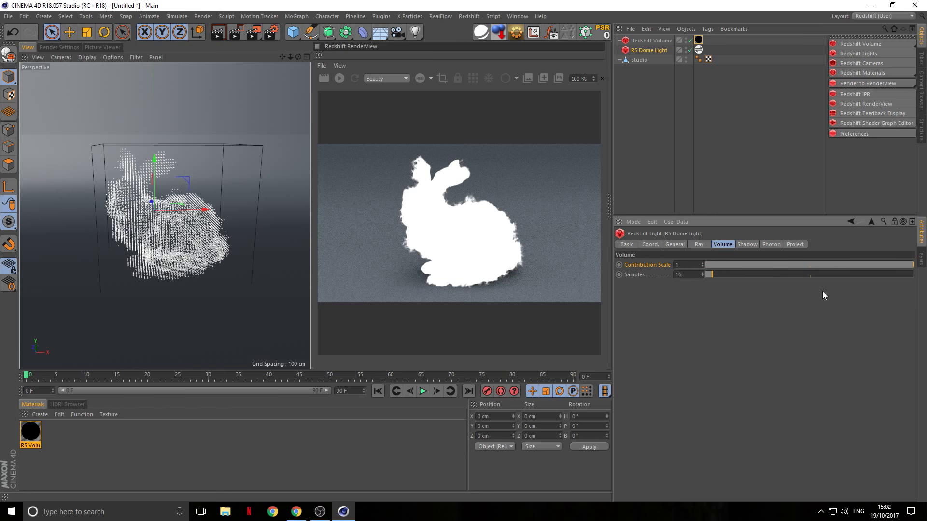
{"action": "left_click", "coordinate": [340, 78]}
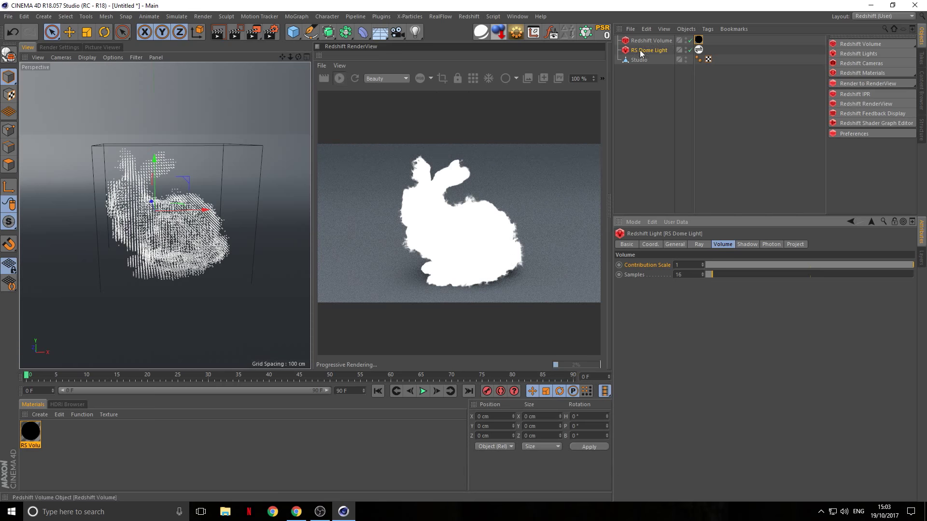
{"action": "left_click", "coordinate": [341, 78]}
{"action": "left_click_drag", "start_coordinate": [87, 241], "coordinate": [157, 244], "text": "alt"}
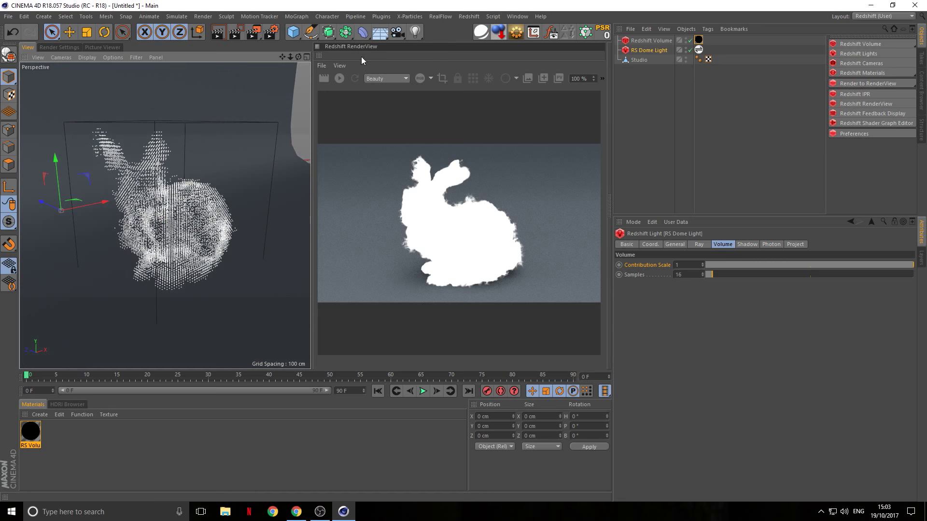
{"action": "left_click", "coordinate": [343, 80]}
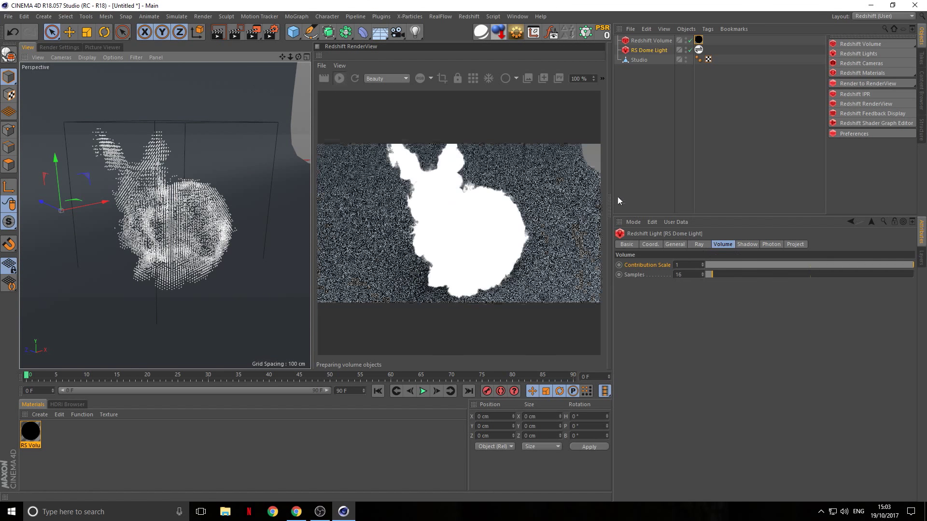
{"action": "left_click_drag", "start_coordinate": [216, 162], "coordinate": [253, 181], "text": "alt"}
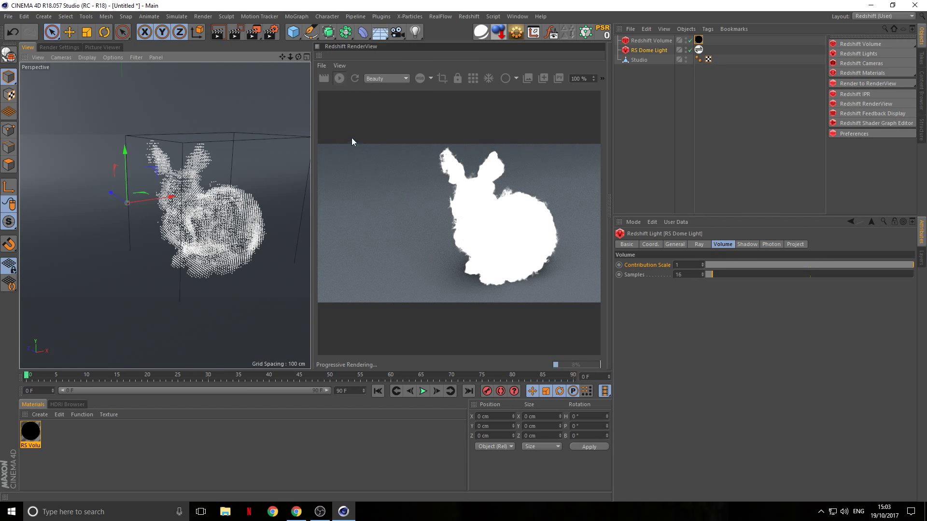
{"action": "left_click", "coordinate": [33, 425]}
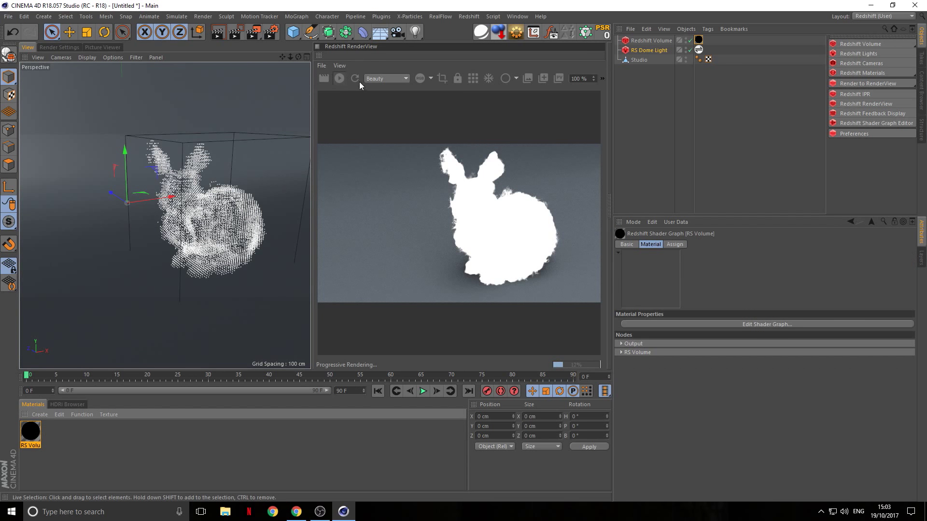
Reopen the RS Volume material's Shader Graph, rearrange the panels, and select the RS Volume node.
{"action": "double_click", "coordinate": [32, 438]}
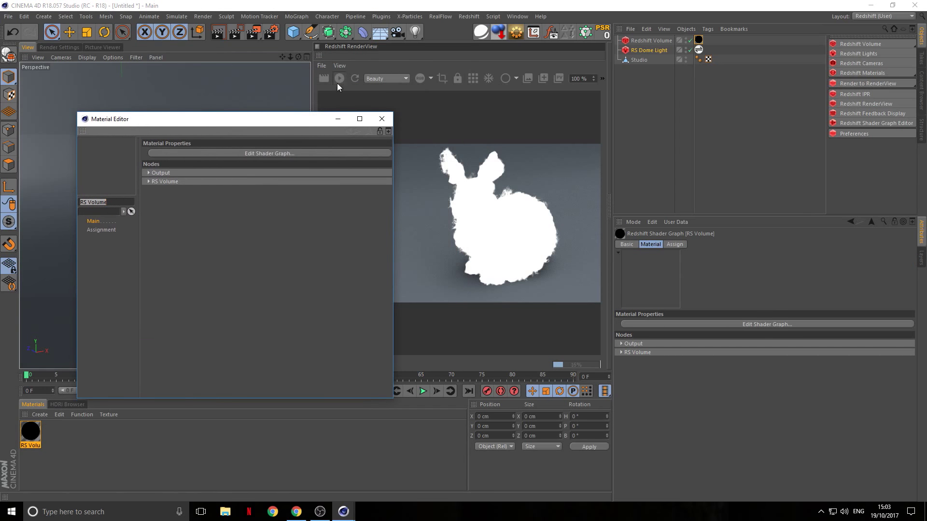
{"action": "left_click", "coordinate": [286, 153]}
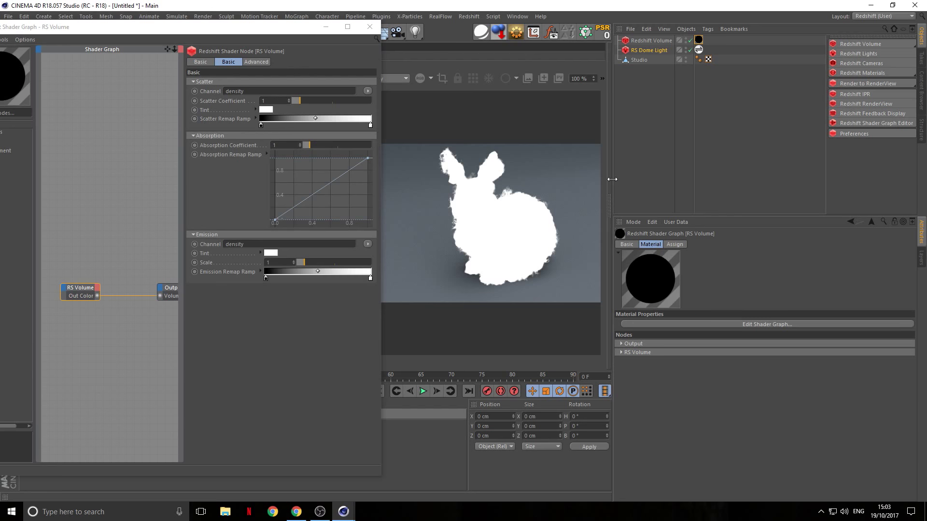
{"action": "left_click_drag", "start_coordinate": [614, 182], "coordinate": [705, 182]}
{"action": "left_click_drag", "start_coordinate": [316, 27], "coordinate": [245, 29]}
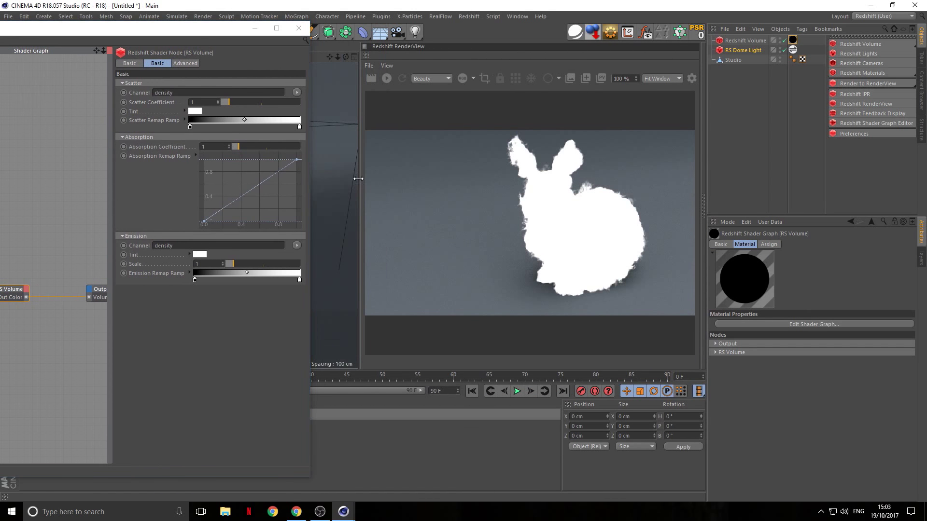
{"action": "left_click_drag", "start_coordinate": [359, 176], "coordinate": [429, 176]}
{"action": "left_click_drag", "start_coordinate": [196, 32], "coordinate": [295, 26]}
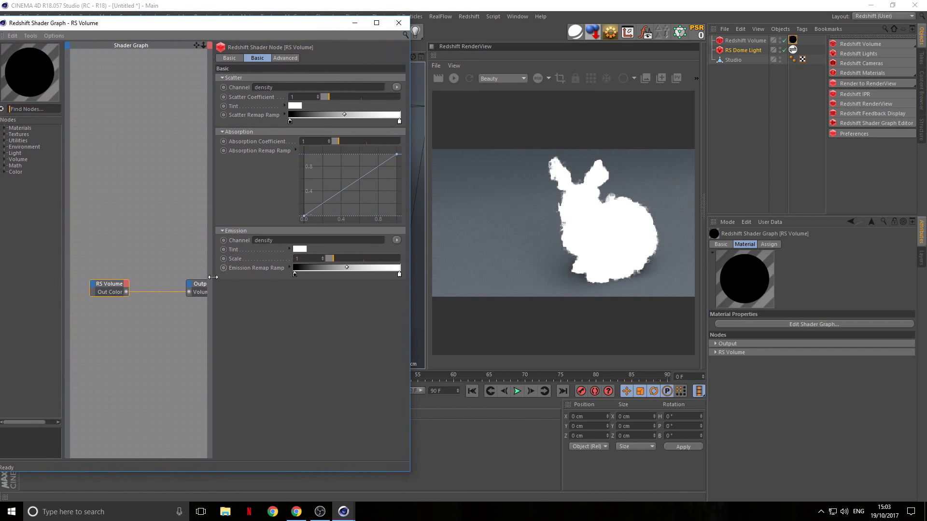
{"action": "left_click_drag", "start_coordinate": [211, 278], "coordinate": [226, 277]}
{"action": "left_click", "coordinate": [105, 290]}
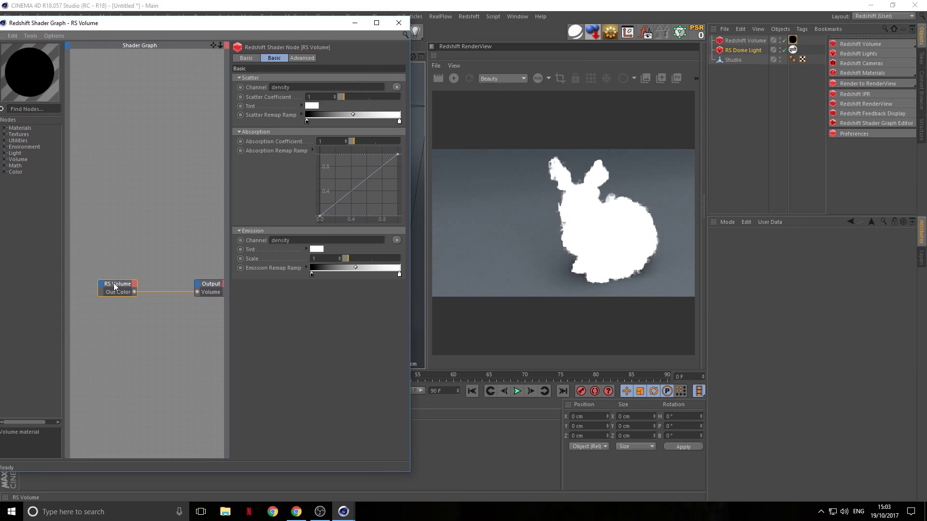
{"action": "left_click_drag", "start_coordinate": [104, 290], "coordinate": [134, 293]}
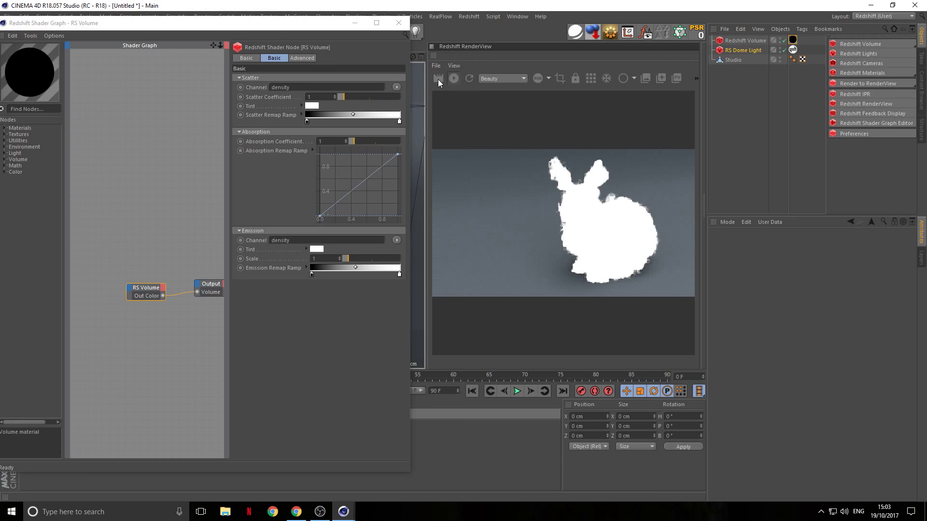
{"action": "left_click_drag", "start_coordinate": [309, 24], "coordinate": [307, 138]}
Switch the scene's renderer to Redshift in Render Settings.
{"action": "left_click", "coordinate": [51, 47]}
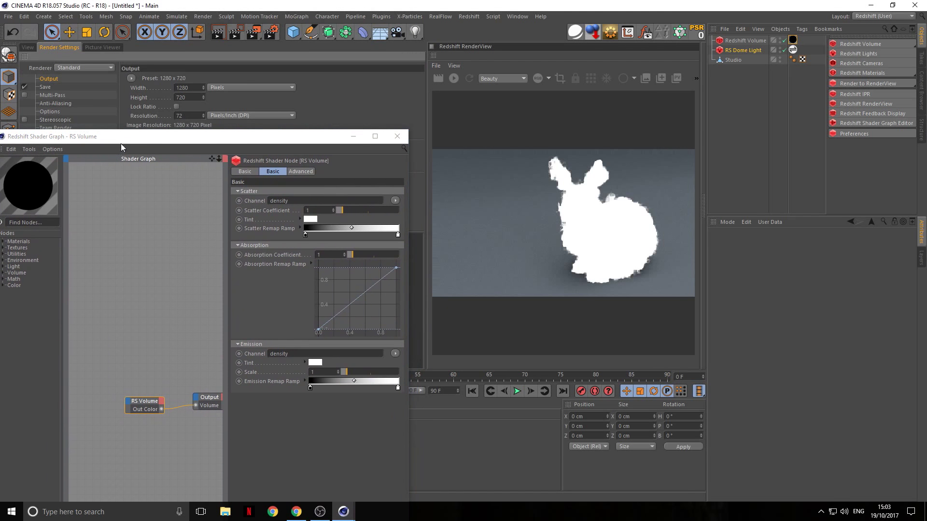
{"action": "left_click_drag", "start_coordinate": [121, 143], "coordinate": [136, 219]}
{"action": "left_click", "coordinate": [77, 67]}
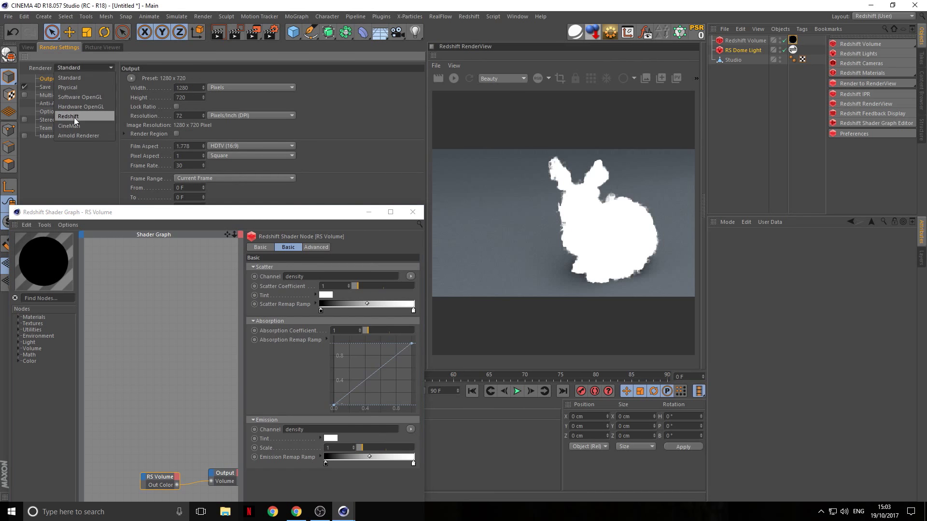
{"action": "left_click", "coordinate": [74, 117]}
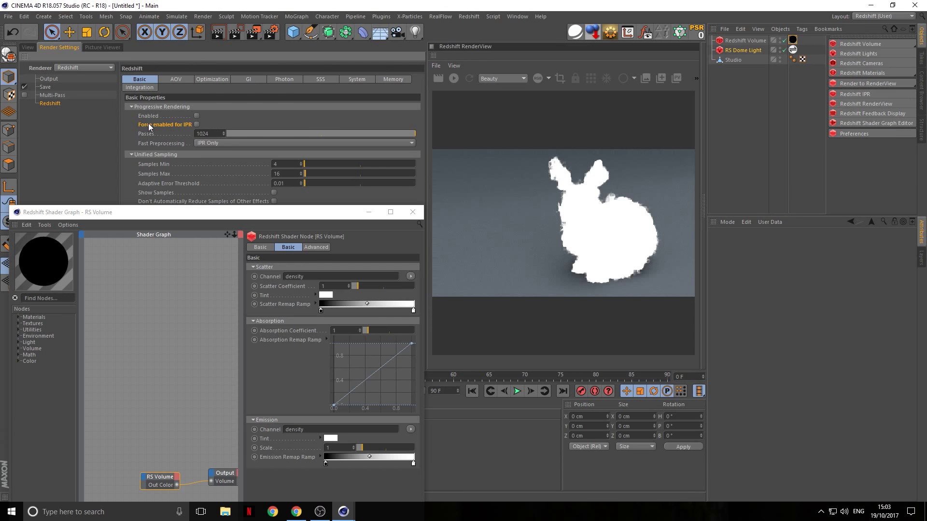
Render the bunny in the Redshift RenderView, then stop the render.
{"action": "left_click", "coordinate": [456, 75]}
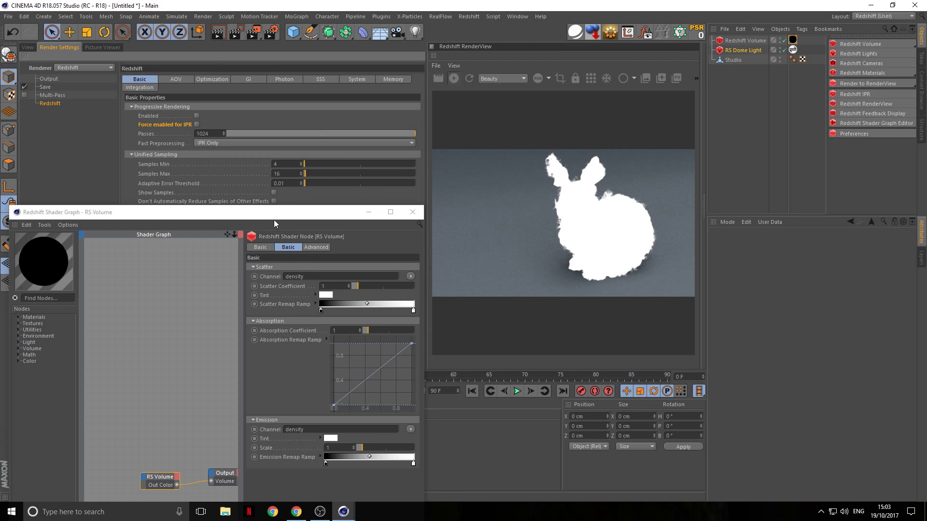
{"action": "left_click_drag", "start_coordinate": [274, 219], "coordinate": [288, 185]}
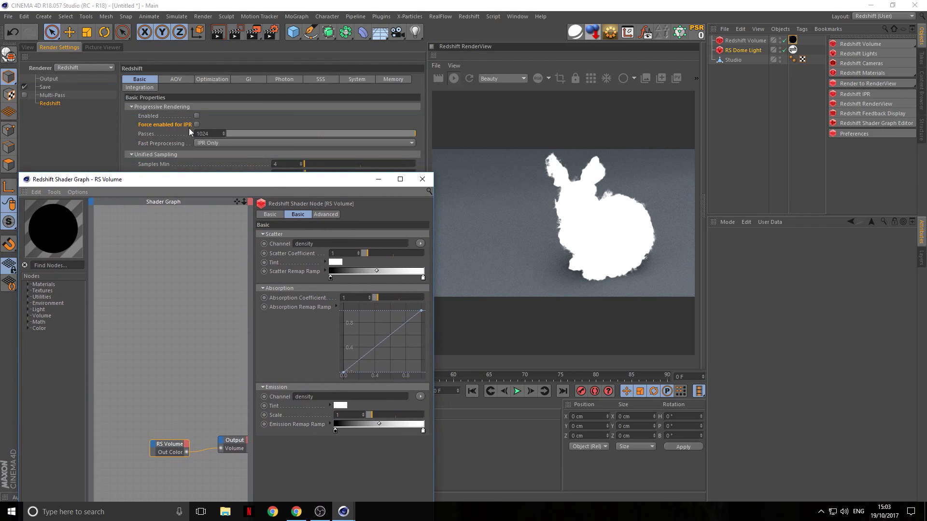
{"action": "left_click_drag", "start_coordinate": [232, 179], "coordinate": [222, 45]}
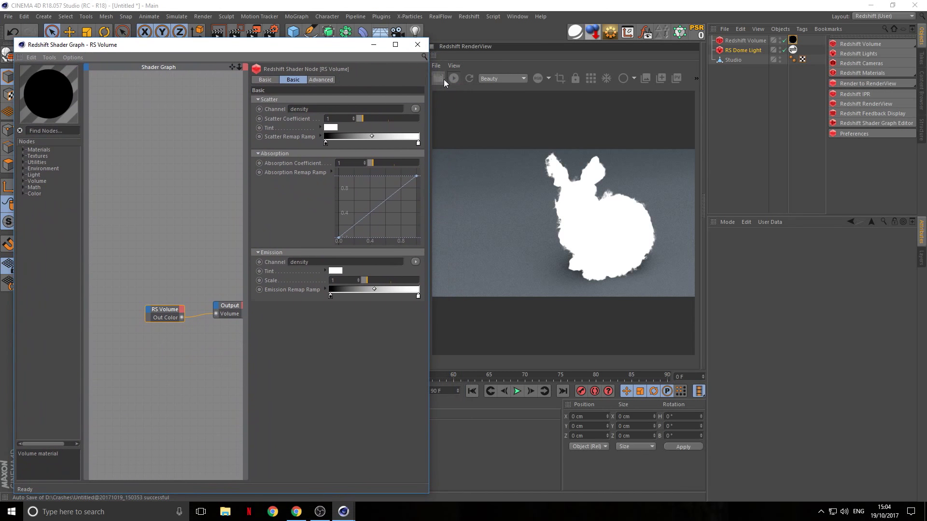
{"action": "left_click", "coordinate": [458, 77]}
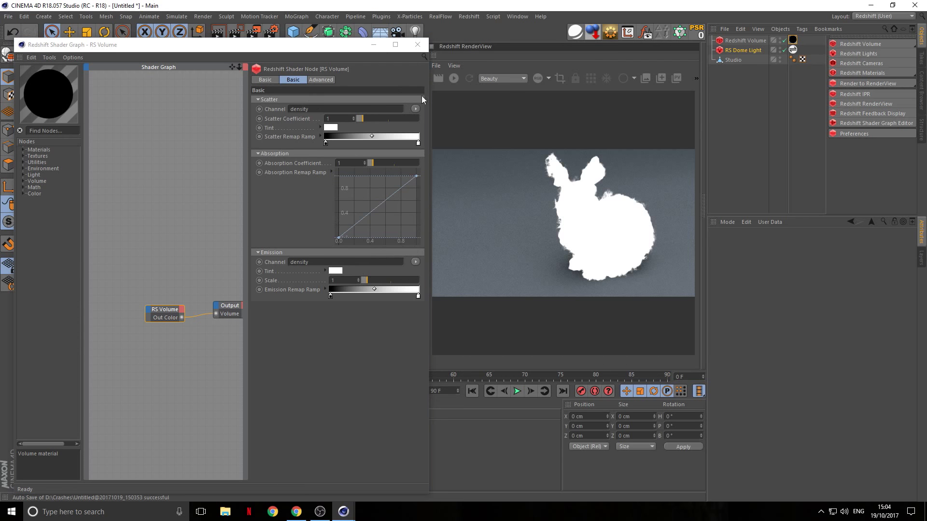
Restart the render and save the scene, replacing the existing untitled.c4d.
{"action": "left_click", "coordinate": [454, 78]}
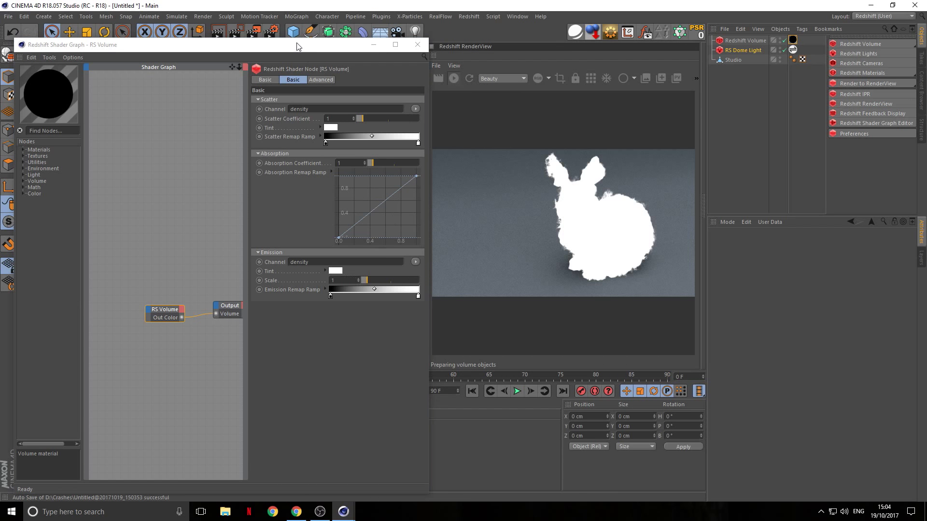
{"action": "left_click_drag", "start_coordinate": [300, 47], "coordinate": [302, 228]}
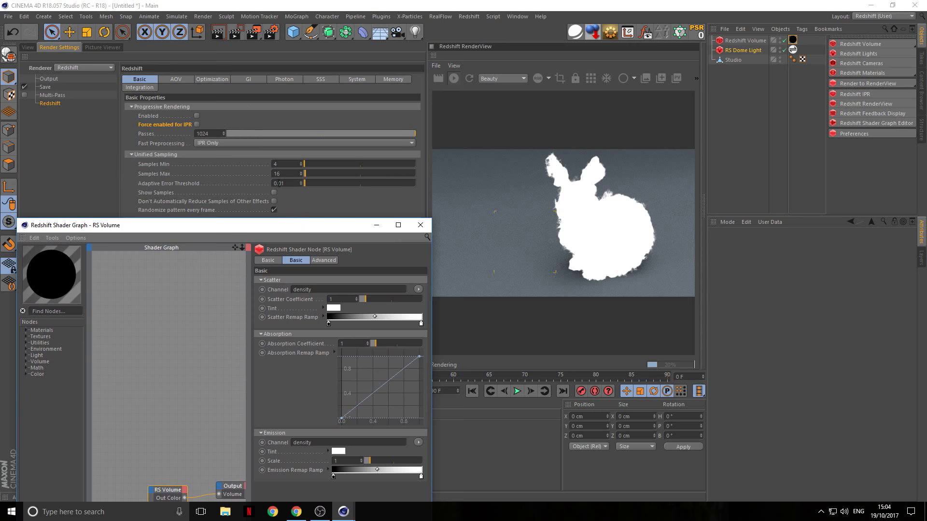
{"action": "key", "text": "ctrl+s"}
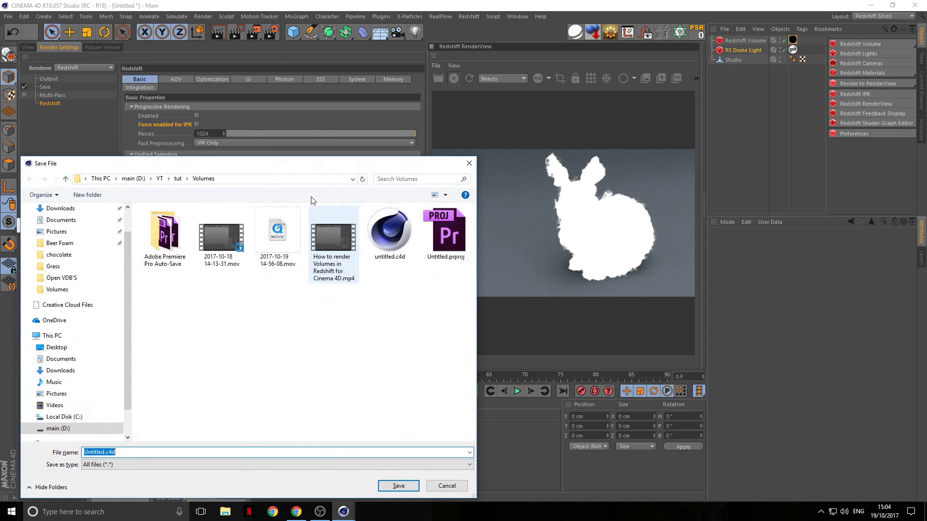
{"action": "left_click", "coordinate": [413, 445]}
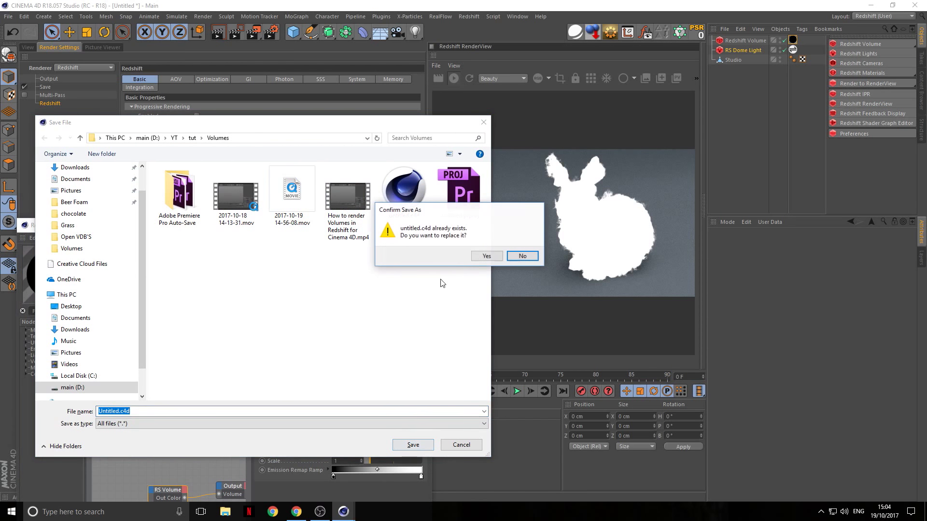
{"action": "left_click", "coordinate": [480, 255]}
{"action": "left_click_drag", "start_coordinate": [320, 228], "coordinate": [307, 75]}
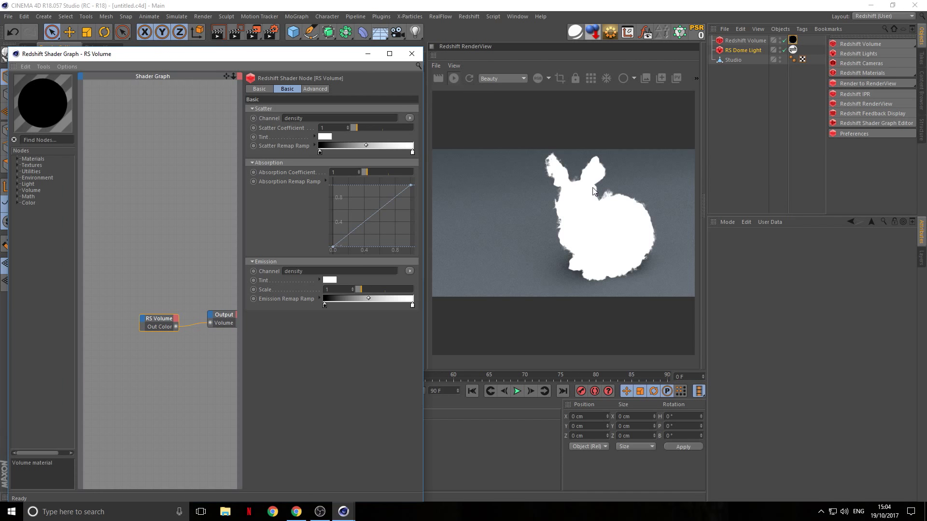
Expand the RS Volume node's Emission group and set Emission Scale to 0.
{"action": "left_click", "coordinate": [256, 108]}
{"action": "left_click", "coordinate": [259, 118]}
{"action": "left_click", "coordinate": [256, 126]}
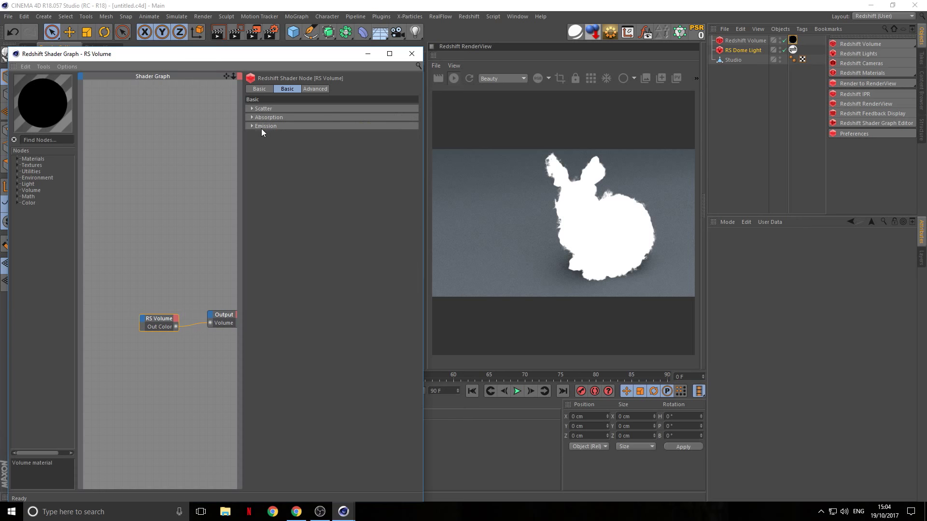
{"action": "left_click", "coordinate": [258, 108]}
{"action": "left_click", "coordinate": [258, 162]}
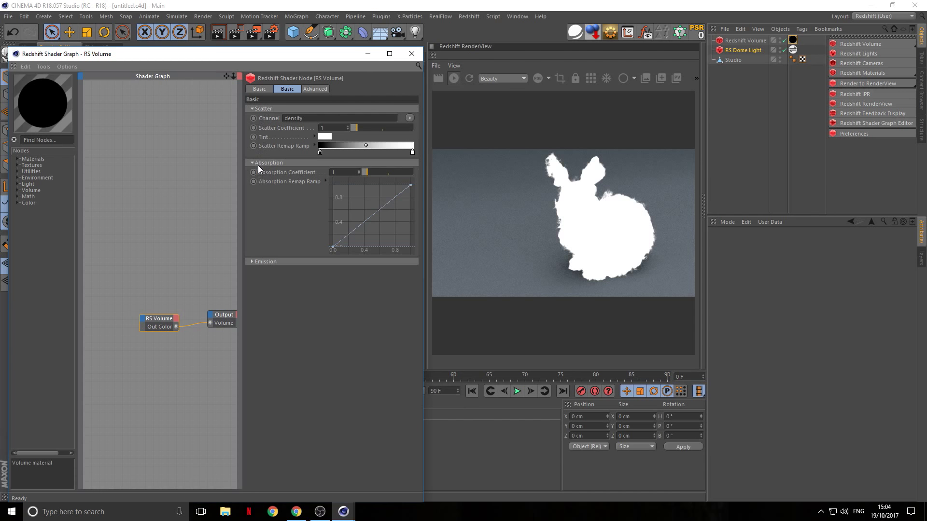
{"action": "left_click", "coordinate": [261, 262]}
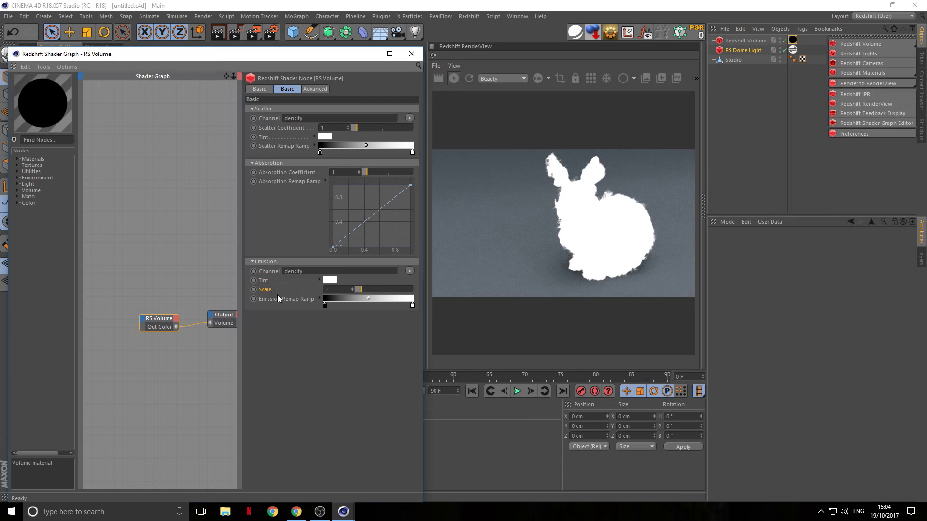
{"action": "left_click", "coordinate": [350, 289]}
{"action": "type", "text": "0"}
{"action": "left_click", "coordinate": [255, 365]}
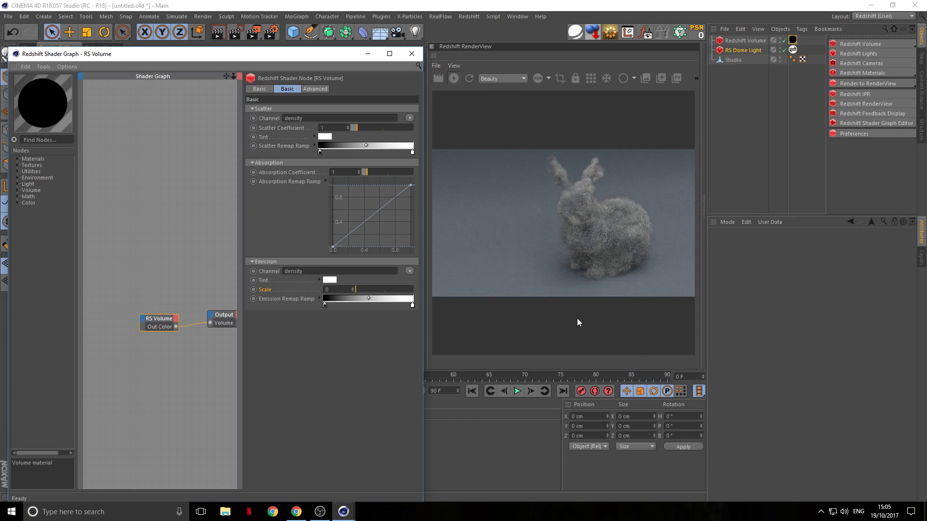
{"action": "left_click_drag", "start_coordinate": [309, 54], "coordinate": [330, 194]}
Select the RS Dome Light and set its volume Samples to 256, after first trying 128.
{"action": "left_click", "coordinate": [783, 48]}
{"action": "left_click", "coordinate": [757, 49]}
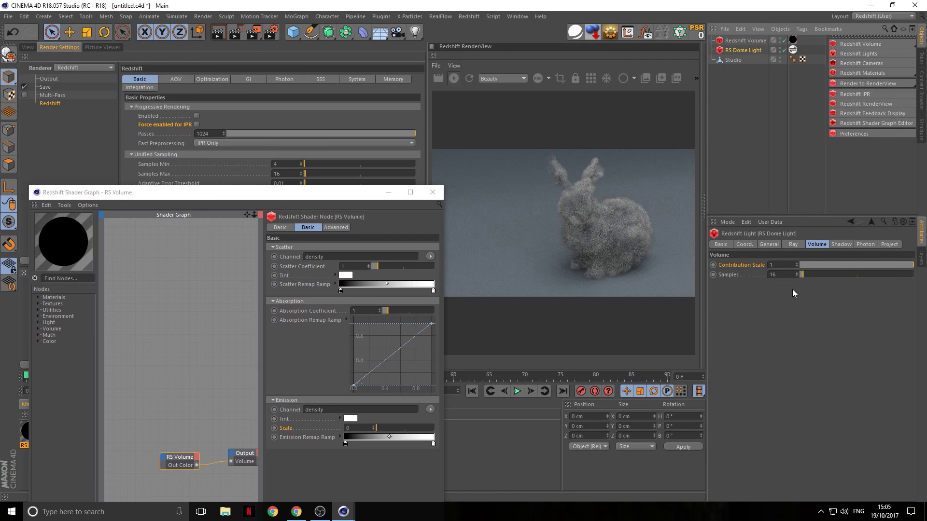
{"action": "type", "text": "128"}
{"action": "key", "text": "Return"}
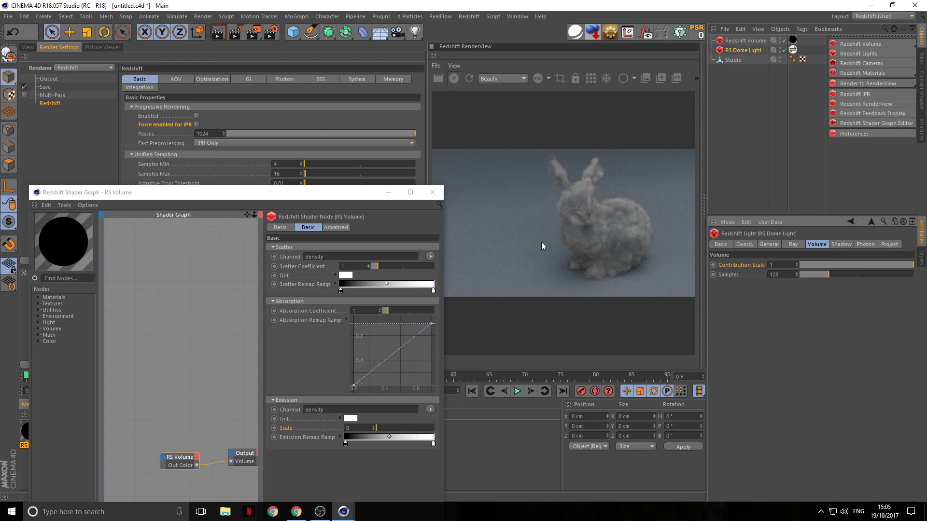
{"action": "double_click", "coordinate": [767, 273]}
{"action": "type", "text": "256"}
{"action": "key", "text": "Return"}
{"action": "left_click_drag", "start_coordinate": [305, 196], "coordinate": [302, 51]}
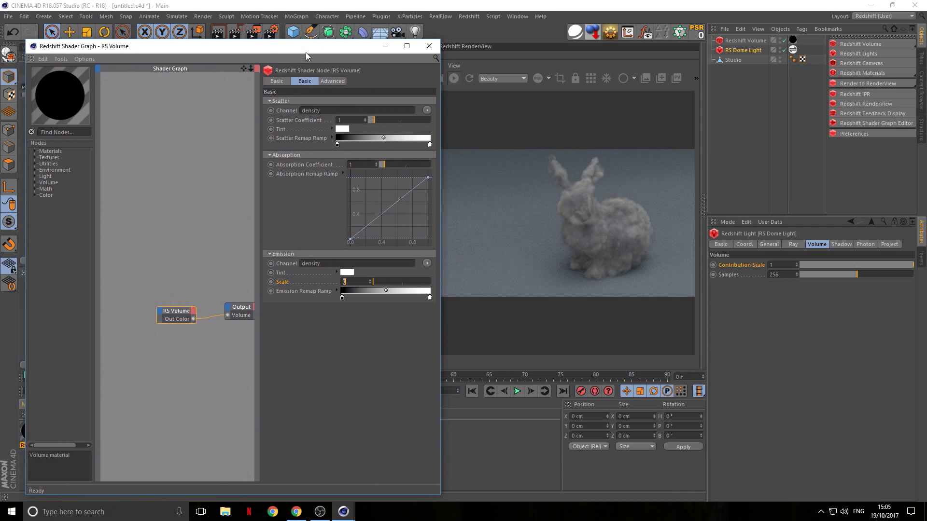
{"action": "type", "text": "2222220"}
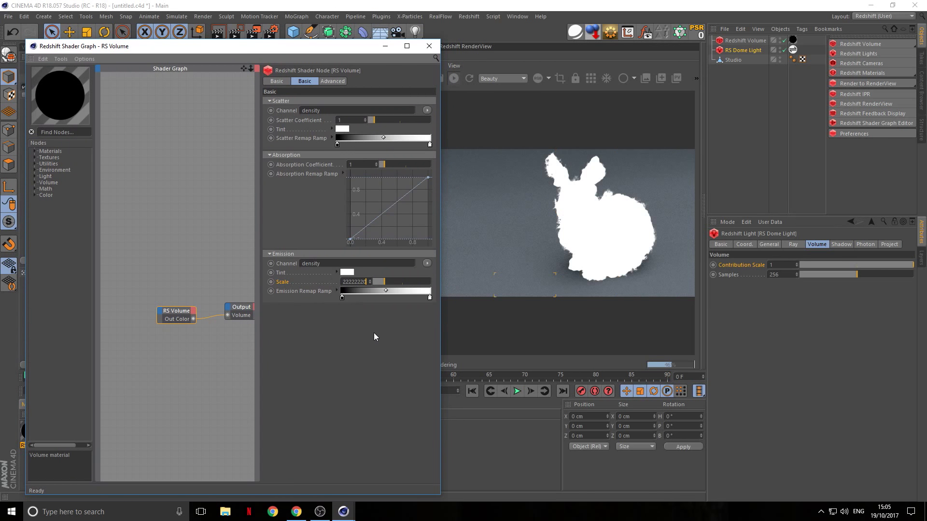
{"action": "key", "text": "Return"}
{"action": "double_click", "coordinate": [353, 282]}
{"action": "type", "text": "0"}
{"action": "key", "text": "Return"}
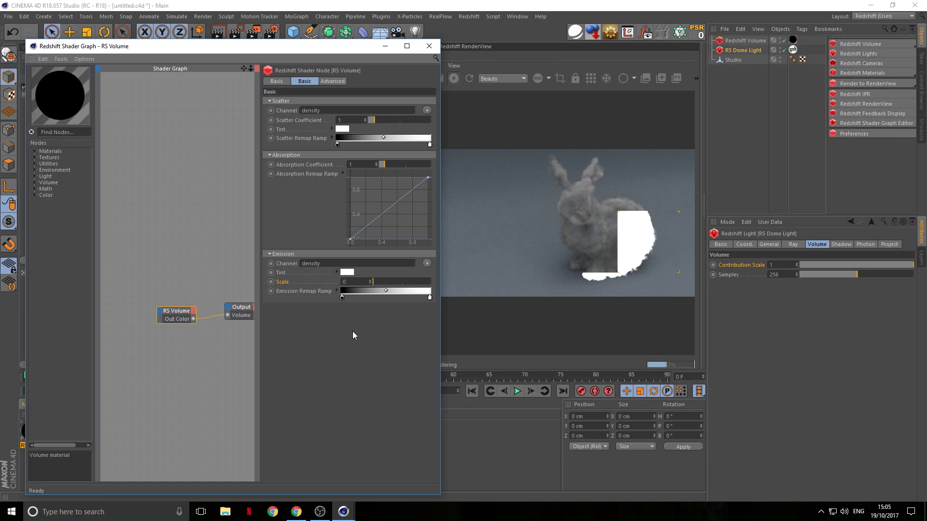
{"action": "type", "text": "1"}
{"action": "key", "text": "Return"}
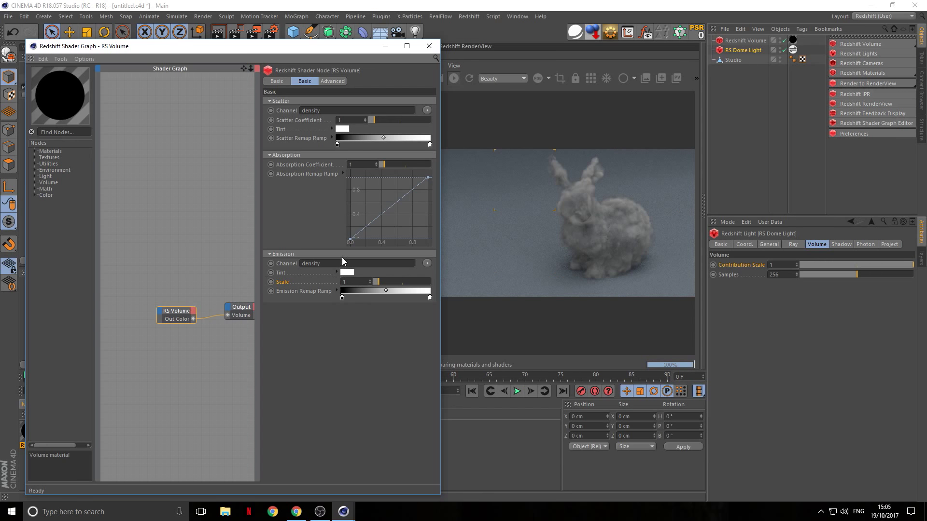
{"action": "double_click", "coordinate": [311, 263]}
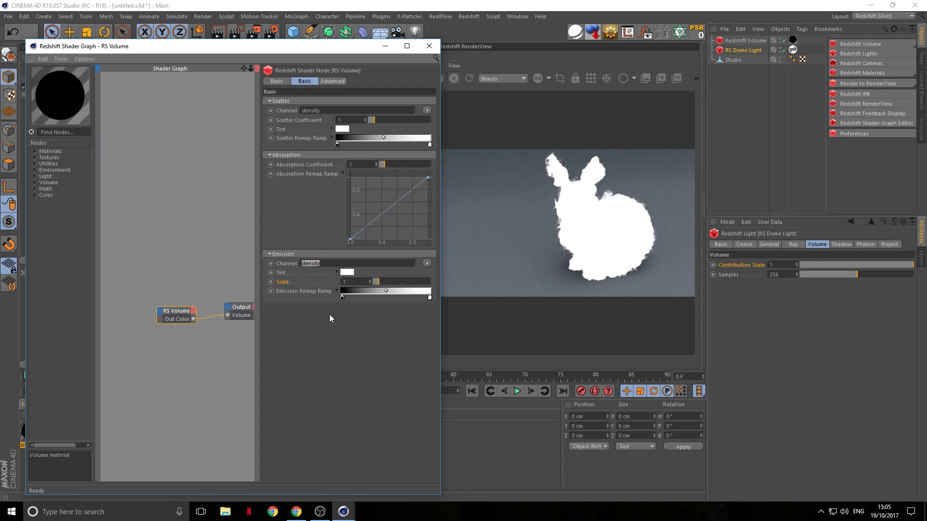
{"action": "key", "text": "BackSpace"}
{"action": "key", "text": "Return"}
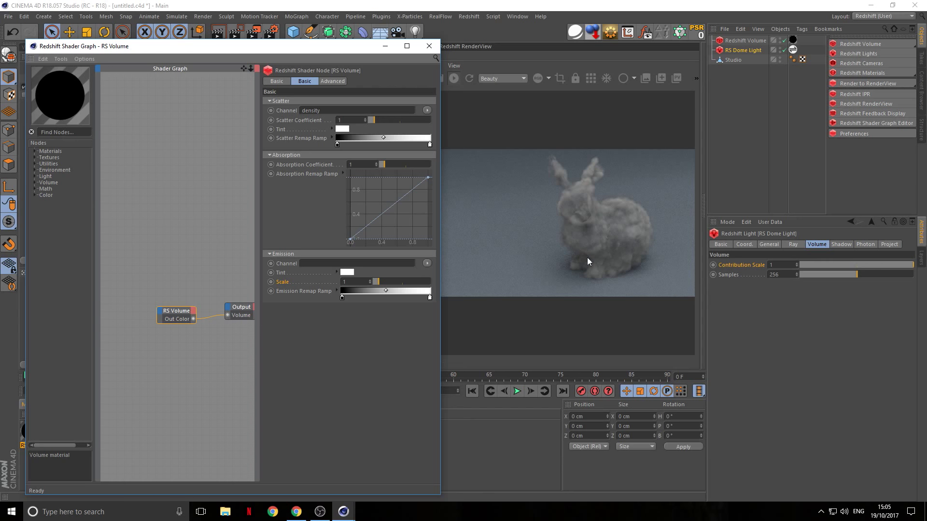
{"action": "left_click", "coordinate": [347, 272]}
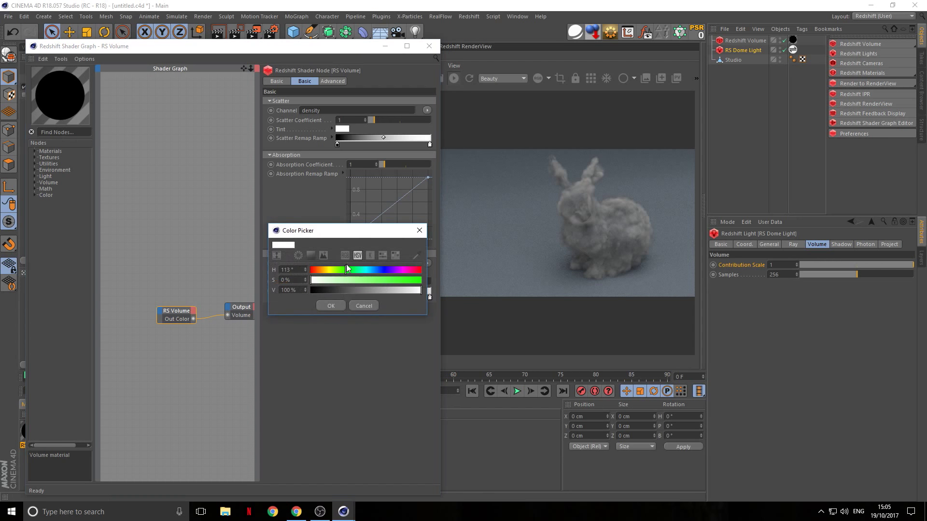
{"action": "left_click", "coordinate": [343, 305]}
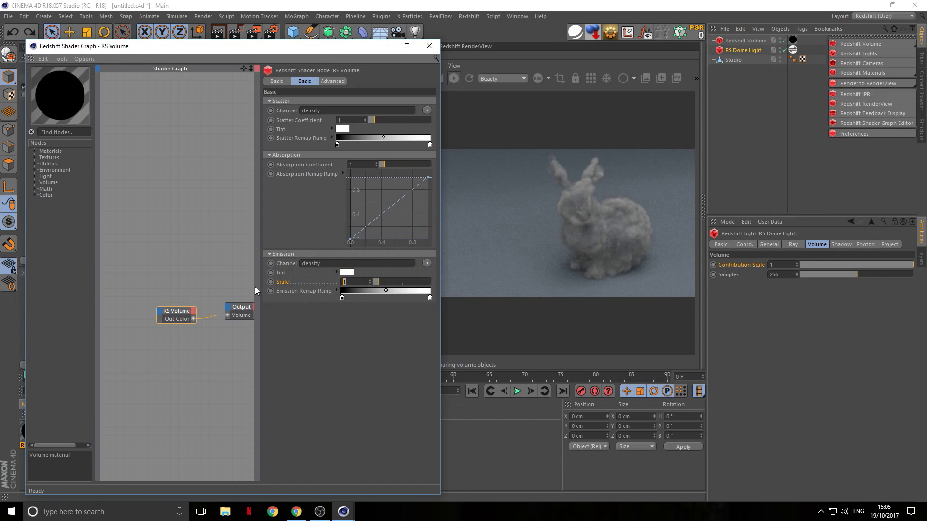
{"action": "type", "text": ".05"}
{"action": "key", "text": "Return"}
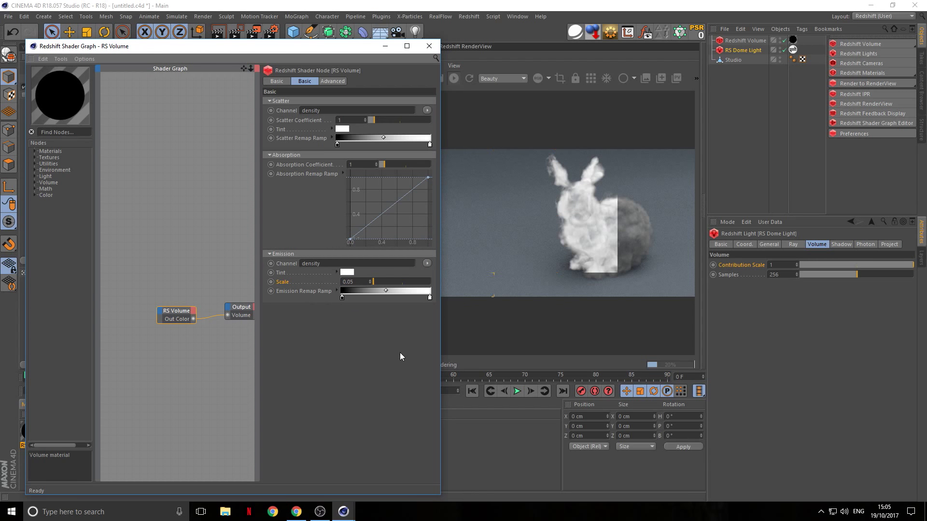
{"action": "left_click", "coordinate": [352, 281]}
{"action": "key", "text": "BackSpace"}
{"action": "type", "text": "1"}
{"action": "key", "text": "Return"}
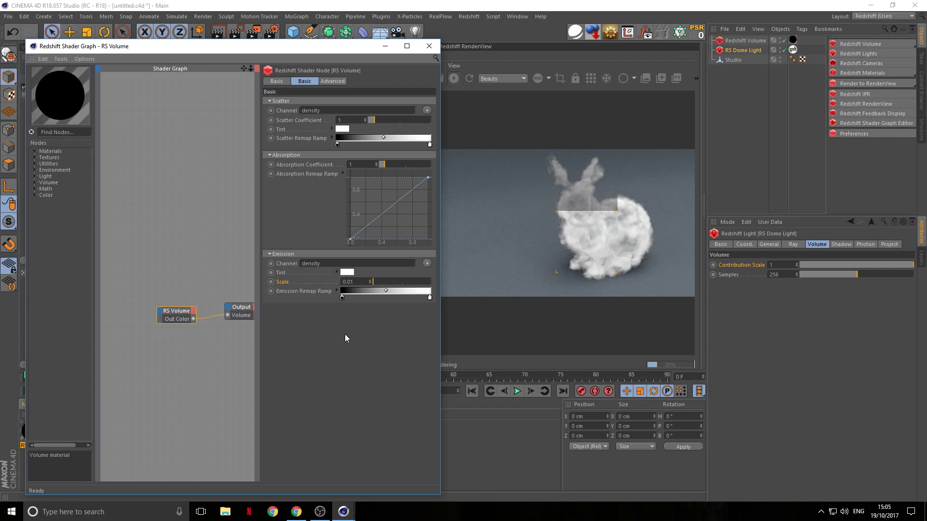
{"action": "left_click", "coordinate": [351, 281]}
{"action": "key", "text": "BackSpace"}
{"action": "key", "text": "BackSpace"}
{"action": "key", "text": "BackSpace"}
{"action": "key", "text": "Return"}
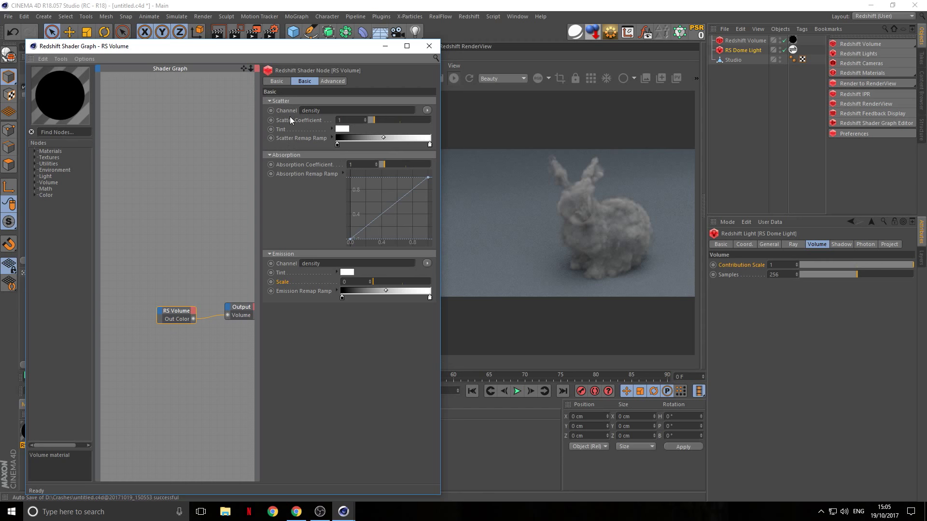
{"action": "left_click", "coordinate": [303, 155]}
{"action": "left_click", "coordinate": [299, 156]}
{"action": "key", "text": "ctrl+a"}
Try different Scatter Coefficient values on the RS Volume node, including 0, 1.4 and 10.
{"action": "left_click", "coordinate": [369, 121]}
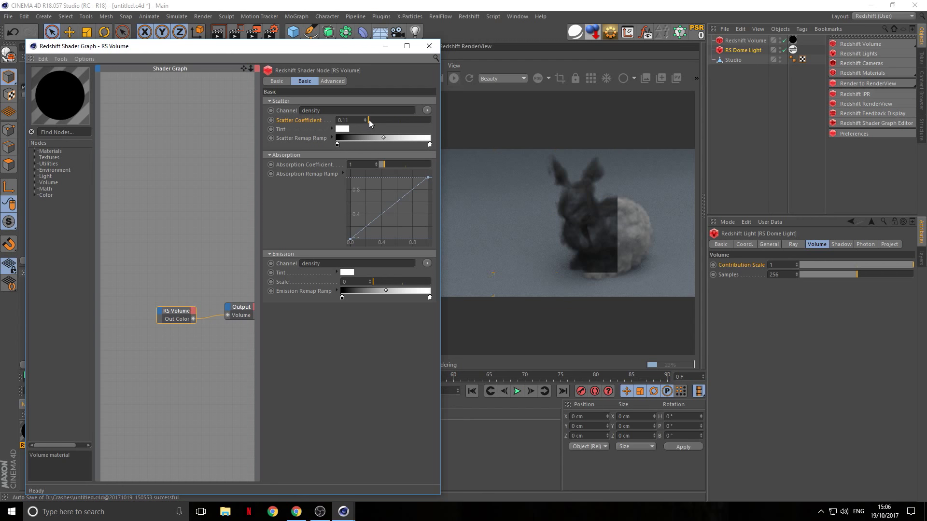
{"action": "left_click_drag", "start_coordinate": [375, 120], "coordinate": [437, 120]}
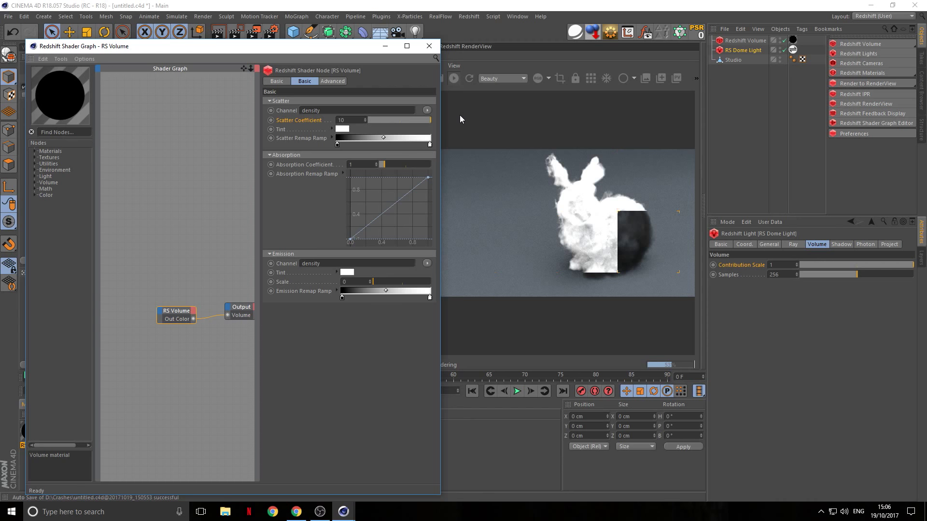
{"action": "left_click_drag", "start_coordinate": [369, 120], "coordinate": [310, 127]}
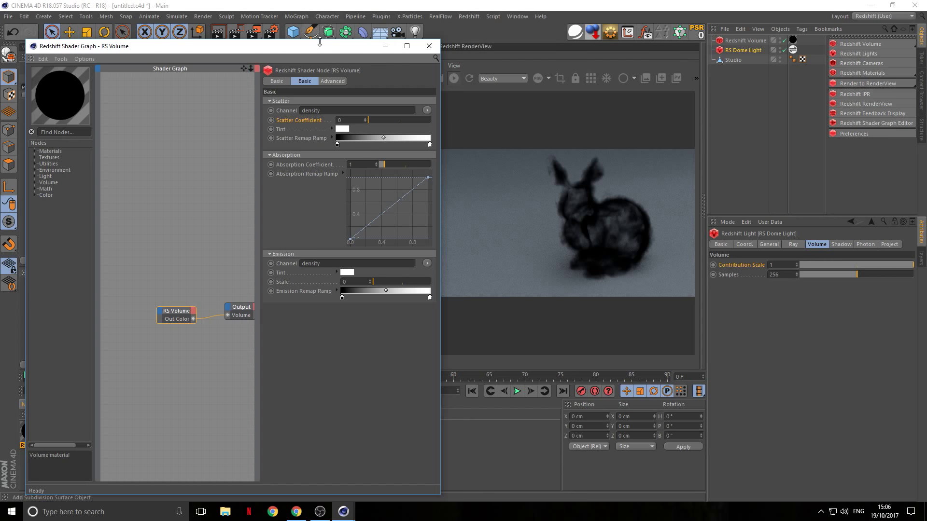
{"action": "left_click", "coordinate": [304, 138]}
{"action": "type", "text": "1.4"}
{"action": "key", "text": "Return"}
{"action": "left_click", "coordinate": [398, 121]}
{"action": "left_click_drag", "start_coordinate": [397, 121], "coordinate": [373, 121]}
Reset the Scatter Coefficient to its default 1, then set it to 3.
{"action": "right_click", "coordinate": [310, 121]}
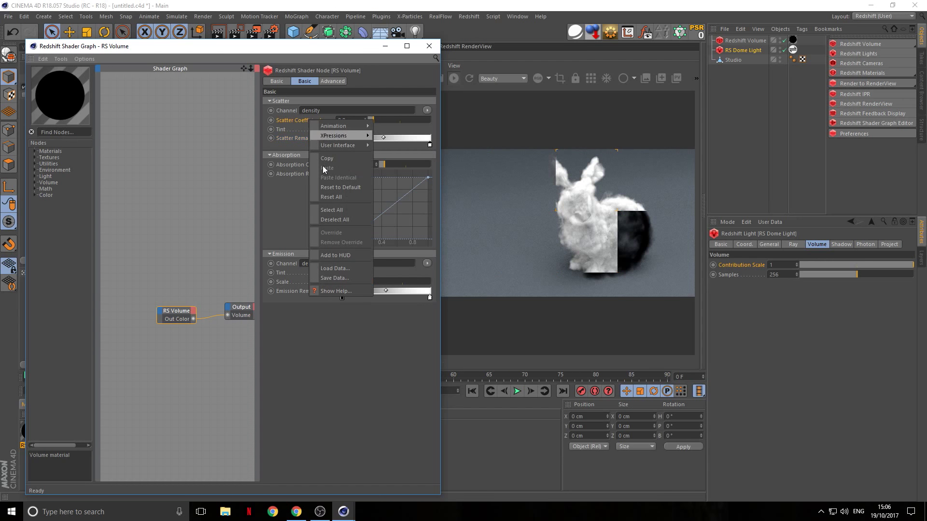
{"action": "left_click", "coordinate": [326, 188]}
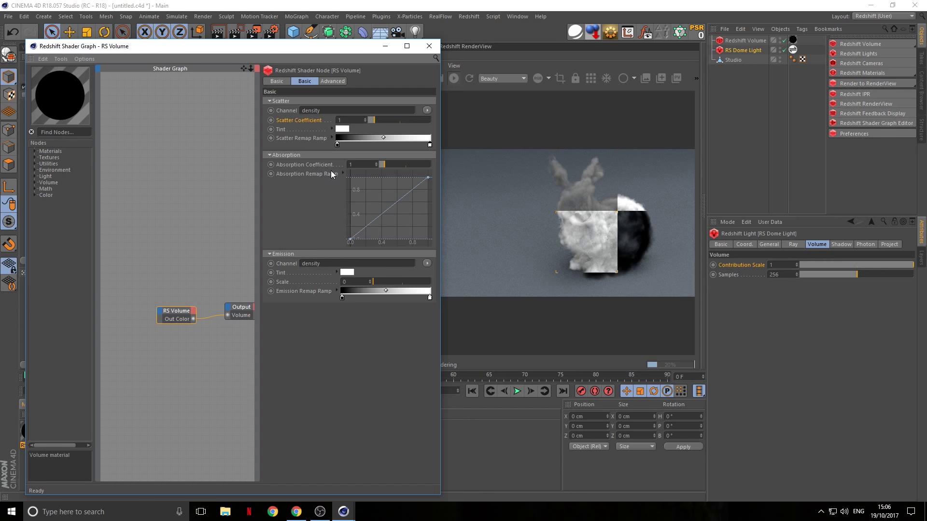
{"action": "left_click", "coordinate": [384, 118]}
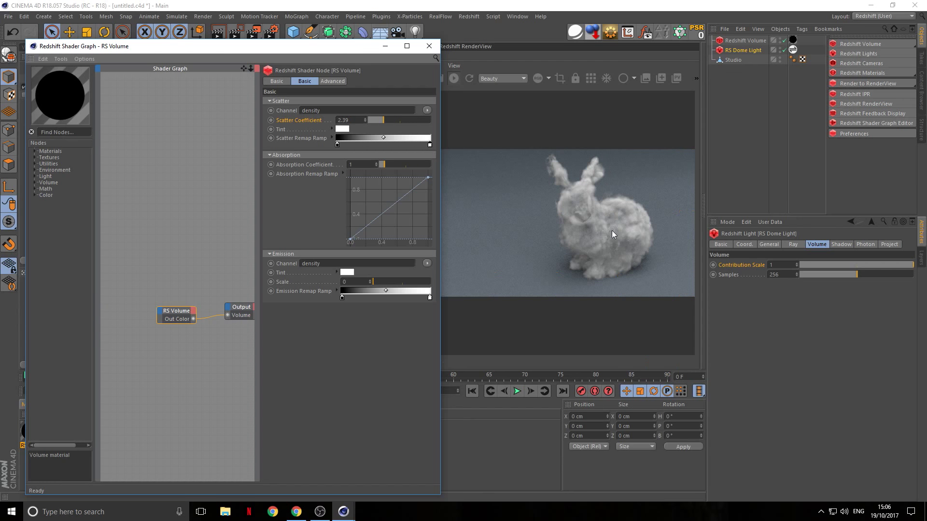
{"action": "left_click", "coordinate": [389, 121]}
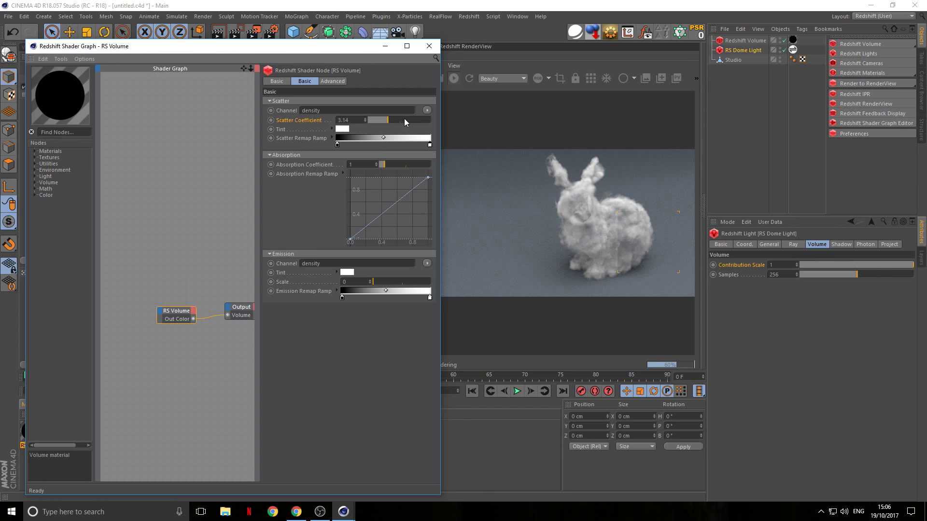
{"action": "double_click", "coordinate": [352, 121]}
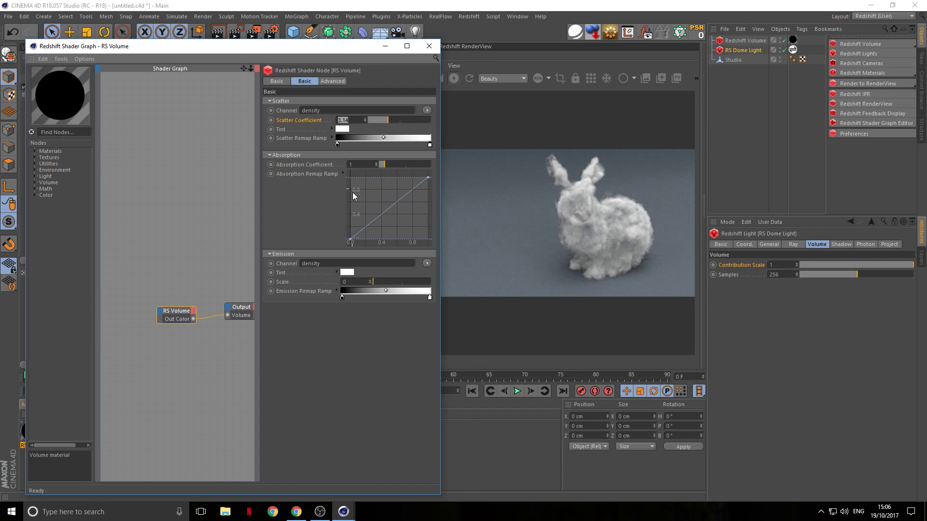
{"action": "type", "text": "1"}
{"action": "key", "text": "Return"}
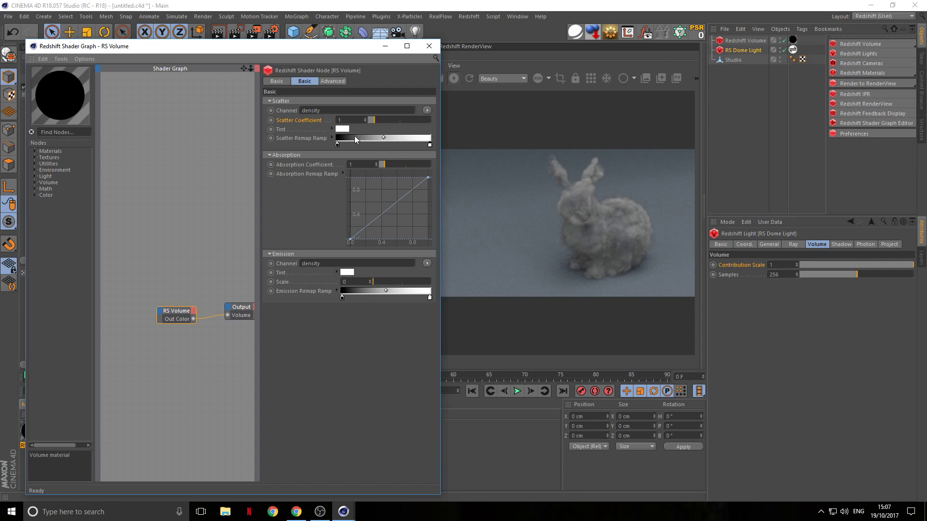
{"action": "double_click", "coordinate": [344, 120]}
{"action": "type", "text": "3"}
{"action": "key", "text": "Return"}
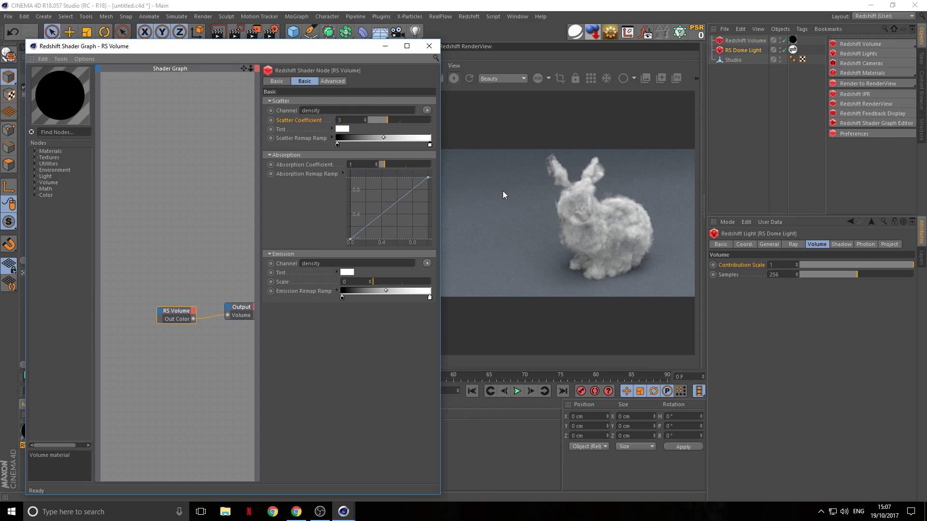
Tune the Absorption Coefficient between 0 and 6.47 so the bunny renders denser.
{"action": "left_click", "coordinate": [323, 139]}
{"action": "left_click", "coordinate": [376, 166]}
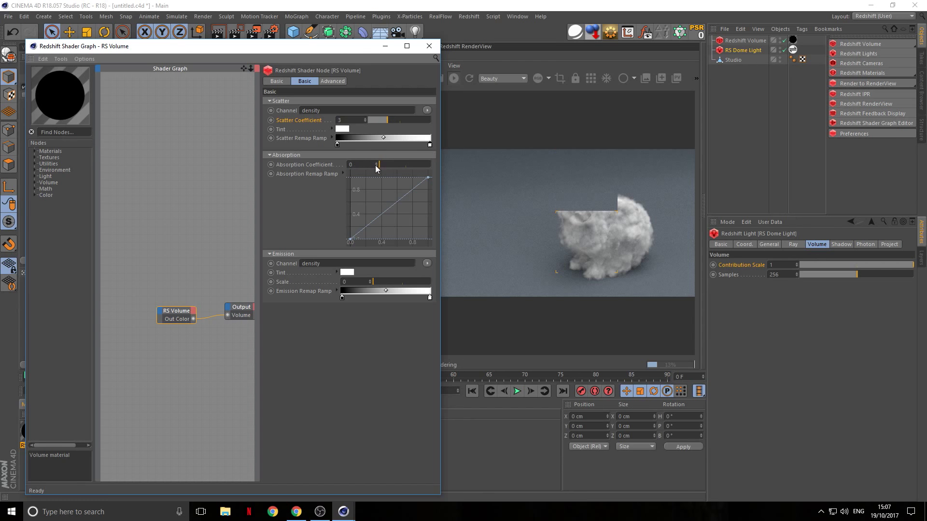
{"action": "left_click", "coordinate": [375, 163]}
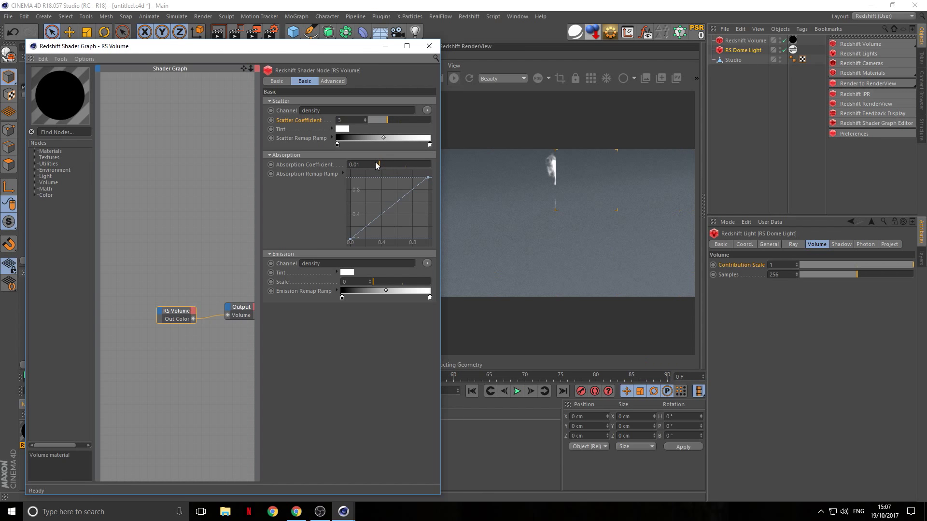
{"action": "left_click_drag", "start_coordinate": [376, 166], "coordinate": [465, 160]}
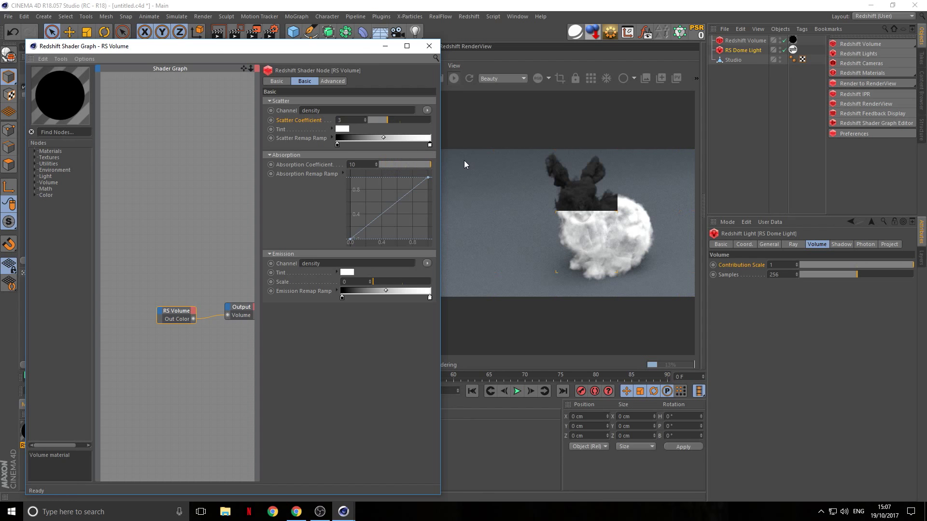
{"action": "double_click", "coordinate": [348, 119]}
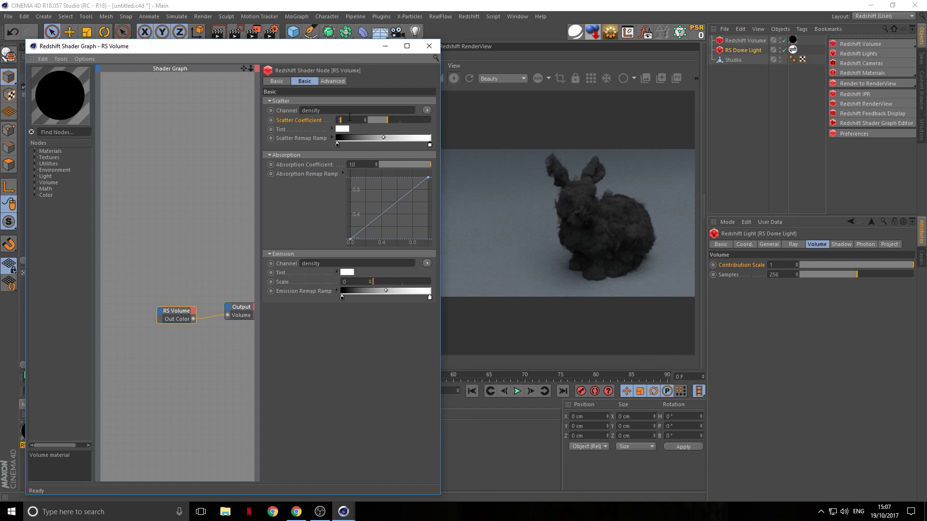
{"action": "left_click", "coordinate": [389, 166]}
{"action": "left_click", "coordinate": [310, 173]}
{"action": "left_click_drag", "start_coordinate": [381, 165], "coordinate": [380, 166]}
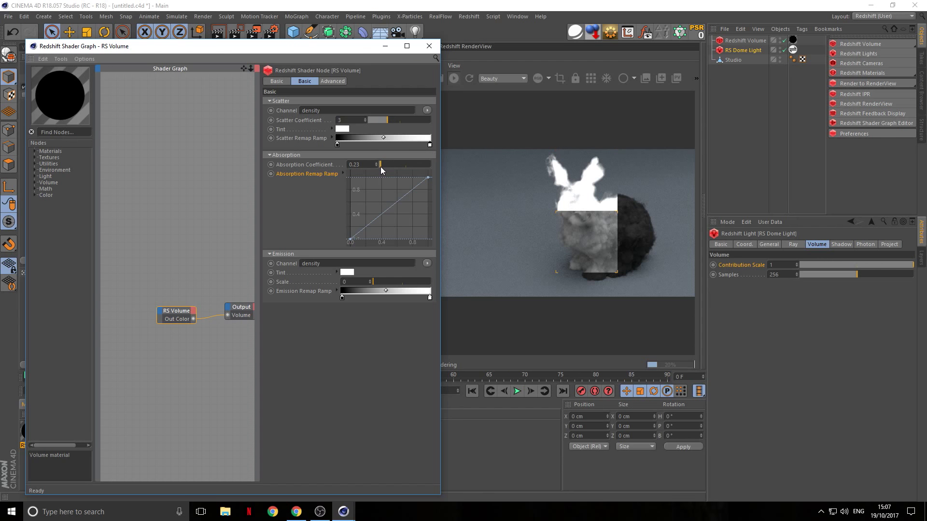
{"action": "left_click_drag", "start_coordinate": [383, 164], "coordinate": [411, 166]}
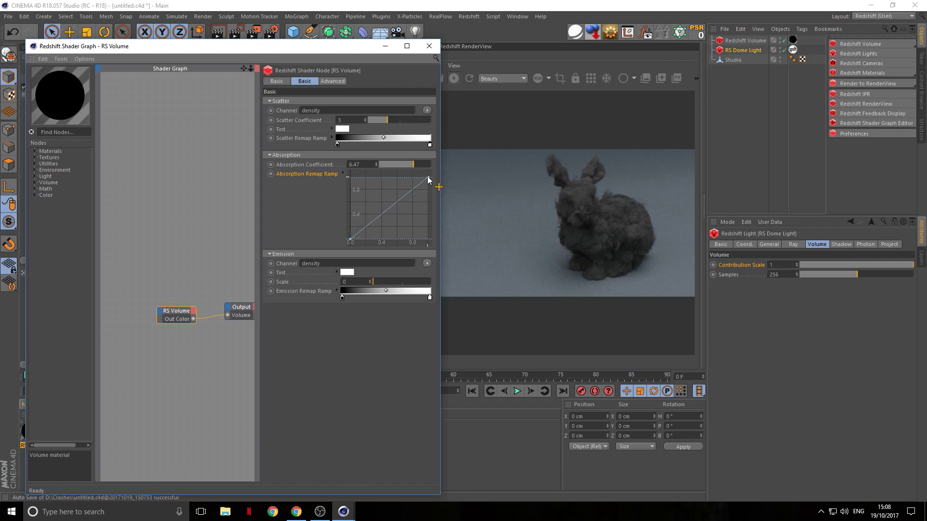
Reshape the Absorption Remap Ramp curve: lift its start point slightly and raise the end point to the top.
{"action": "left_click_drag", "start_coordinate": [429, 178], "coordinate": [438, 233]}
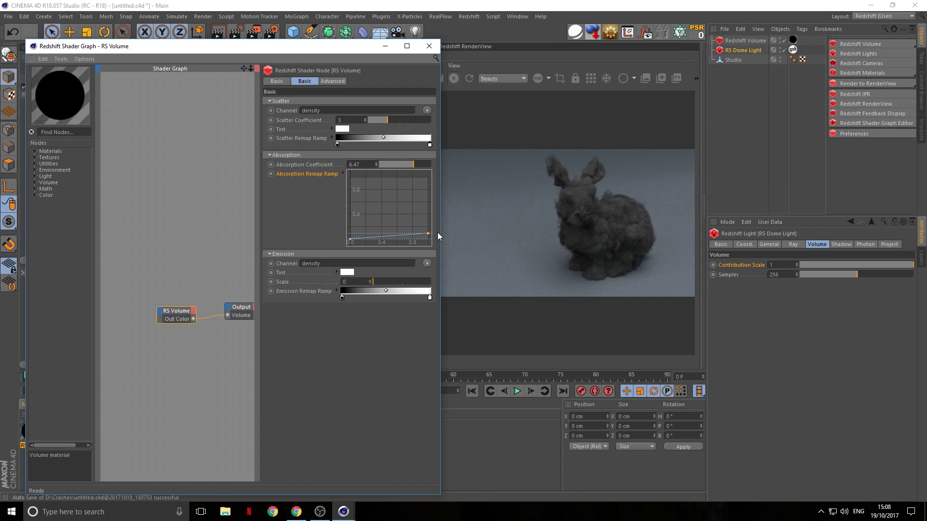
{"action": "left_click_drag", "start_coordinate": [432, 238], "coordinate": [396, 174]}
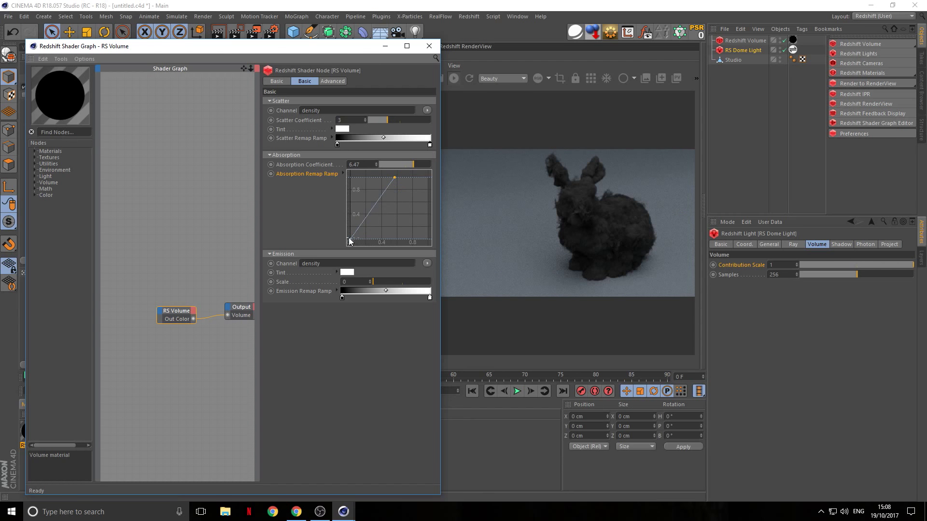
{"action": "left_click_drag", "start_coordinate": [350, 238], "coordinate": [340, 240]}
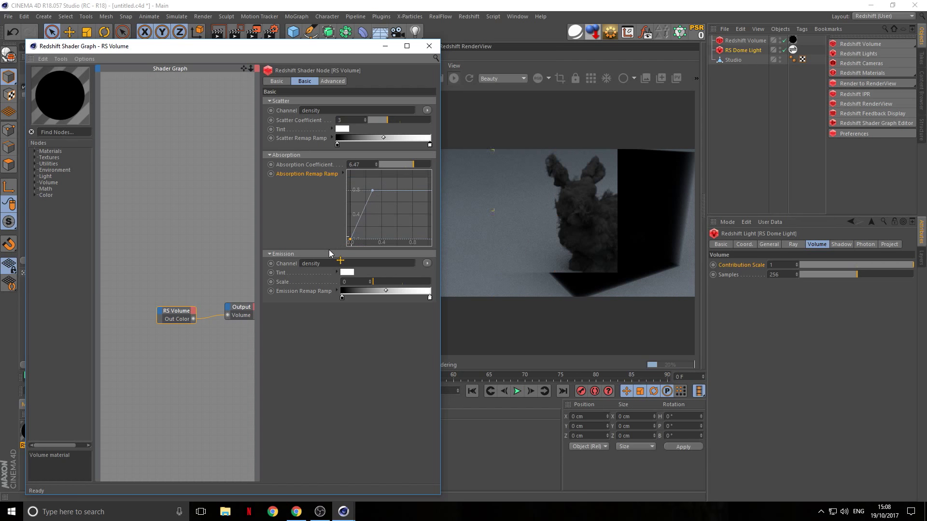
{"action": "left_click_drag", "start_coordinate": [335, 49], "coordinate": [751, 85]}
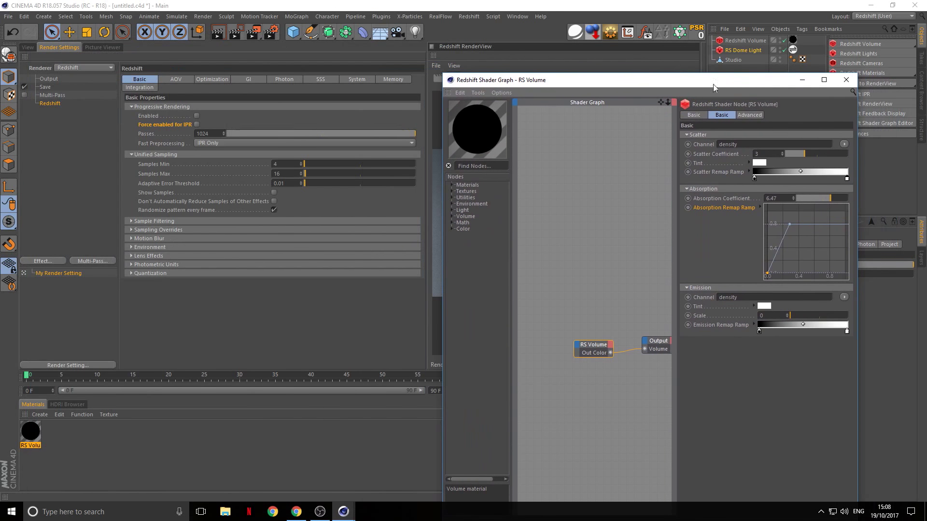
{"action": "left_click", "coordinate": [27, 46]}
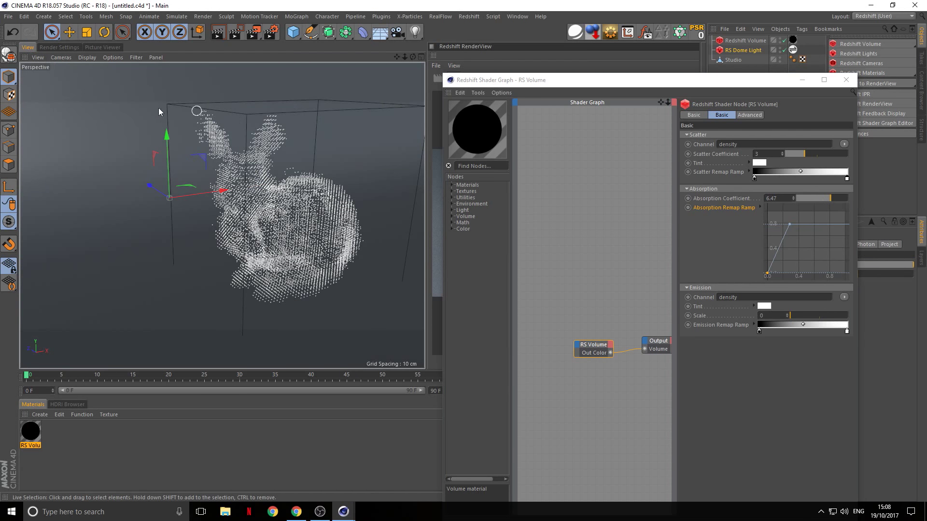
{"action": "left_click_drag", "start_coordinate": [560, 80], "coordinate": [125, 54]}
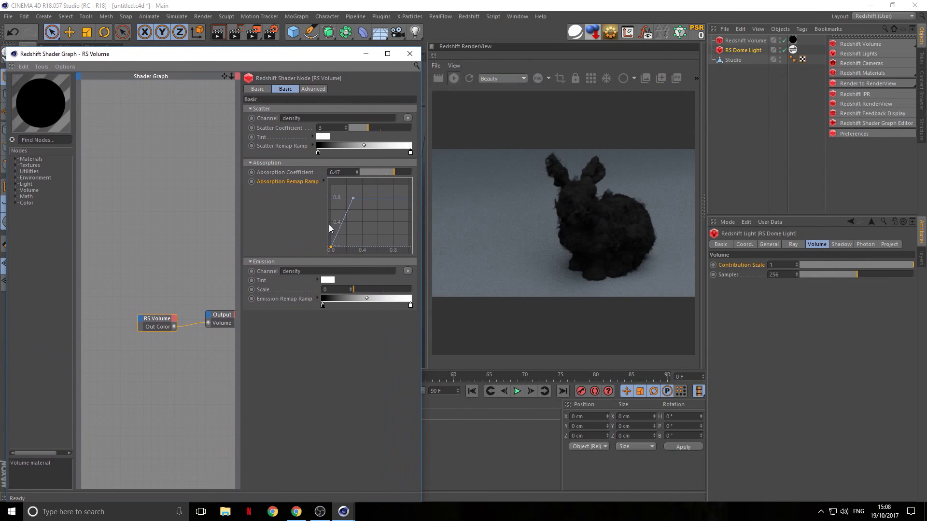
{"action": "left_click_drag", "start_coordinate": [337, 249], "coordinate": [315, 245]}
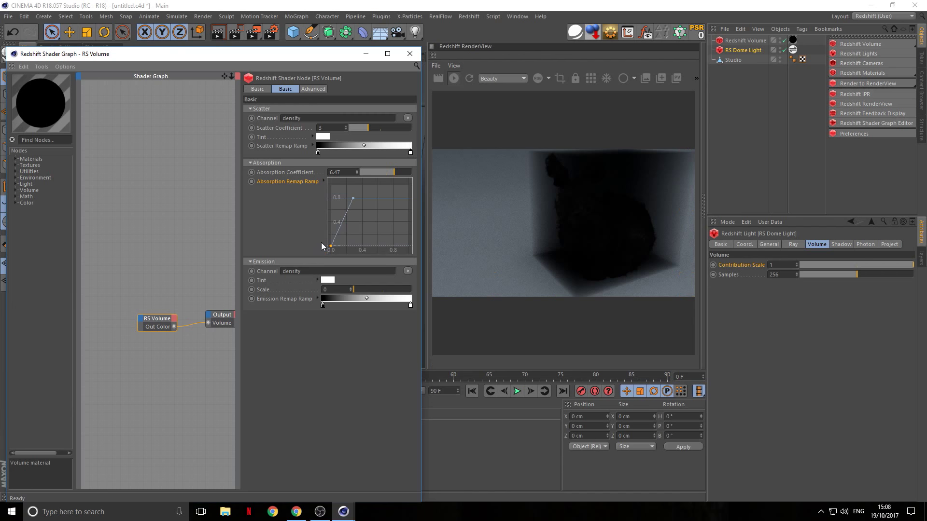
{"action": "left_click", "coordinate": [332, 244]}
{"action": "left_click_drag", "start_coordinate": [332, 247], "coordinate": [328, 250]}
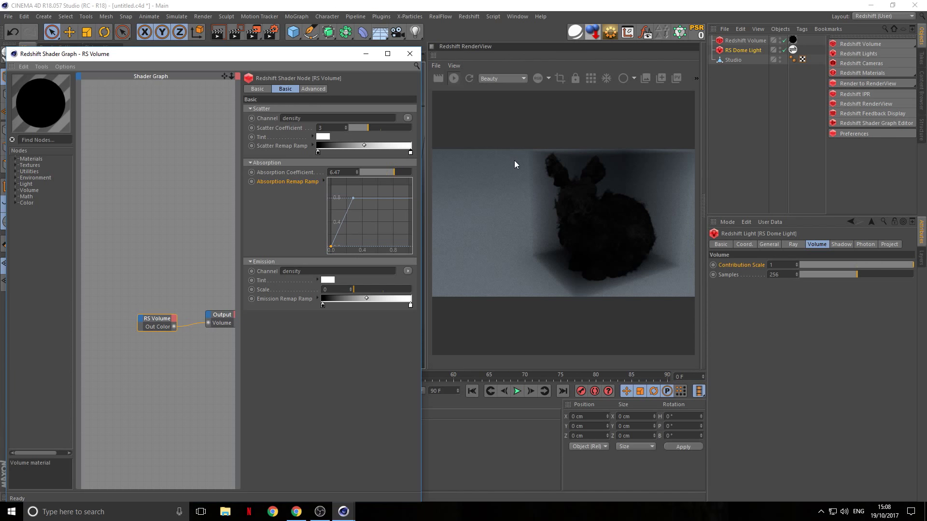
{"action": "left_click_drag", "start_coordinate": [330, 247], "coordinate": [331, 247]}
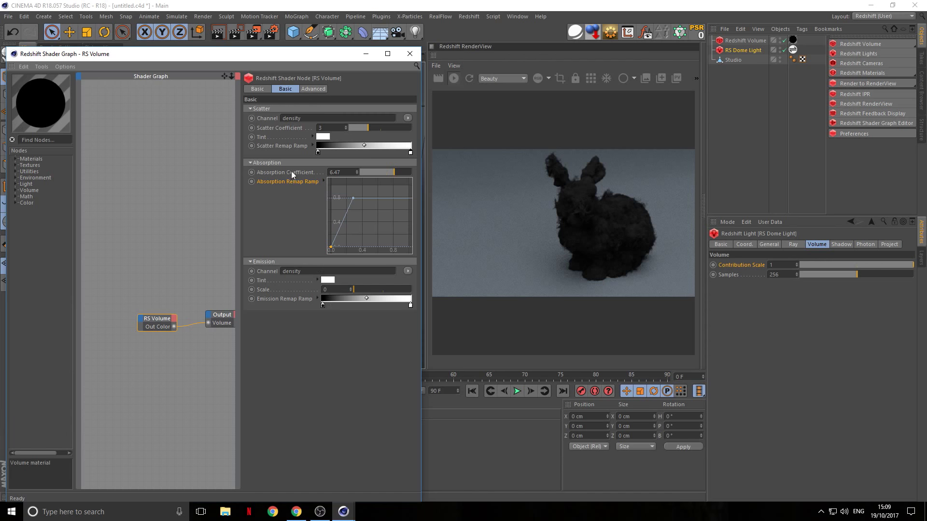
{"action": "left_click_drag", "start_coordinate": [353, 198], "coordinate": [384, 171]}
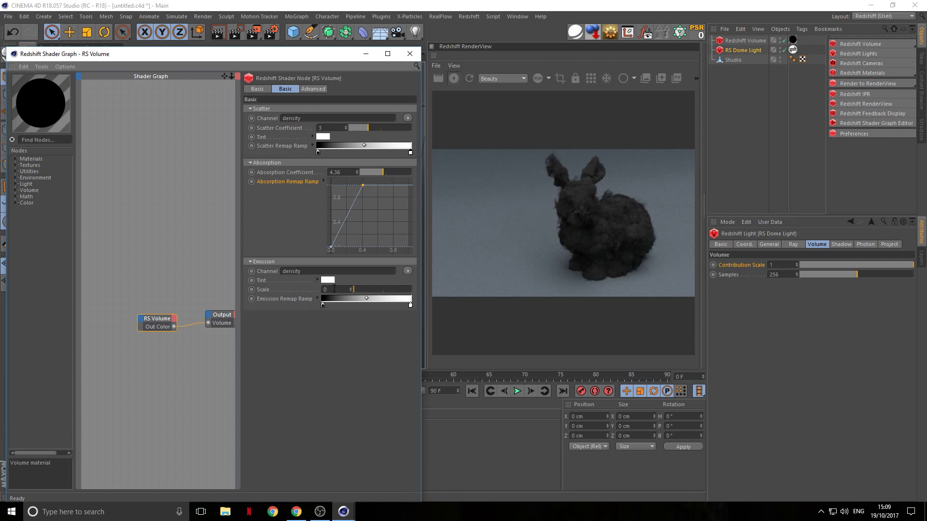
{"action": "mouse_move", "coordinate": [293, 57]}
{"action": "left_mouse_down"}
{"action": "mouse_move", "coordinate": [361, 36]}
{"action": "mouse_move", "coordinate": [287, 60]}
{"action": "mouse_move", "coordinate": [309, 61]}
{"action": "left_mouse_up"}
Reopen the RS Volume material's shader graph, expanding the volume's Display settings and Scatter Remap Ramp.
{"action": "left_click", "coordinate": [745, 40]}
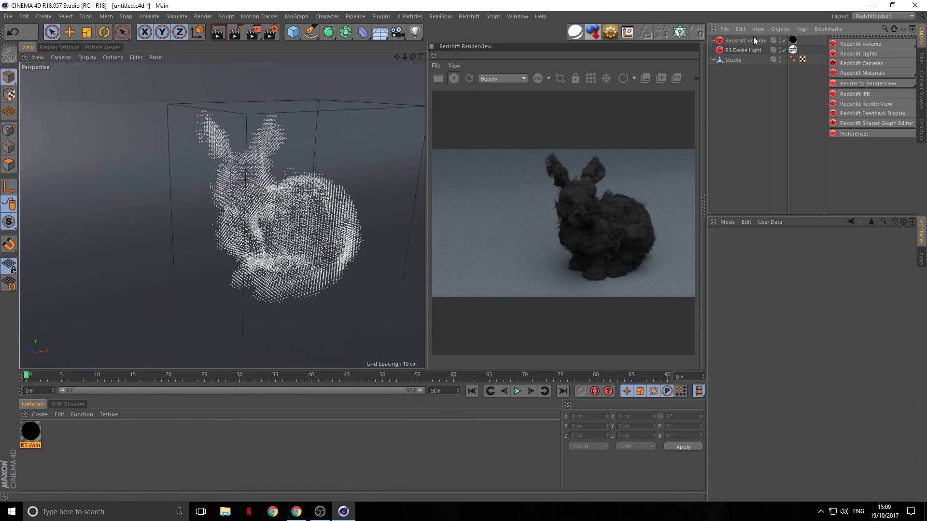
{"action": "left_click", "coordinate": [30, 433]}
{"action": "double_click", "coordinate": [29, 433]}
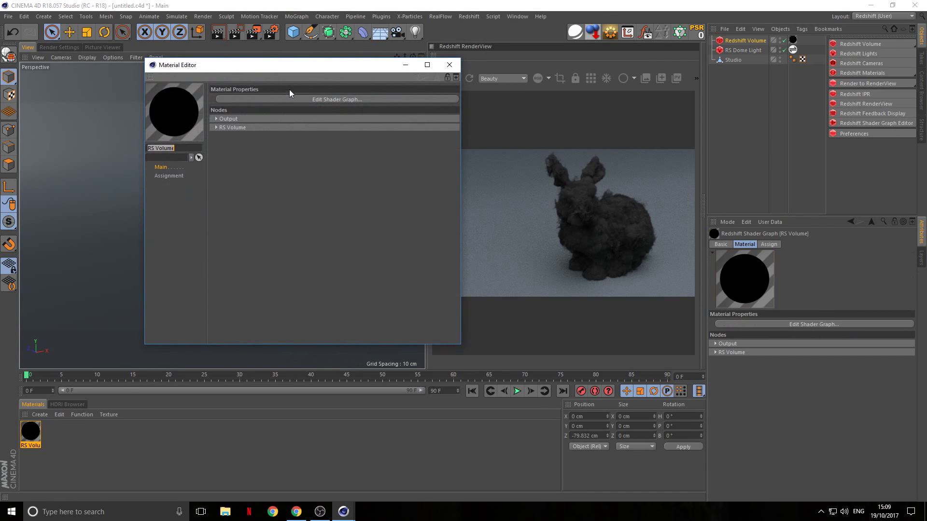
{"action": "left_click", "coordinate": [288, 89]}
{"action": "left_click_drag", "start_coordinate": [323, 30], "coordinate": [302, 36]}
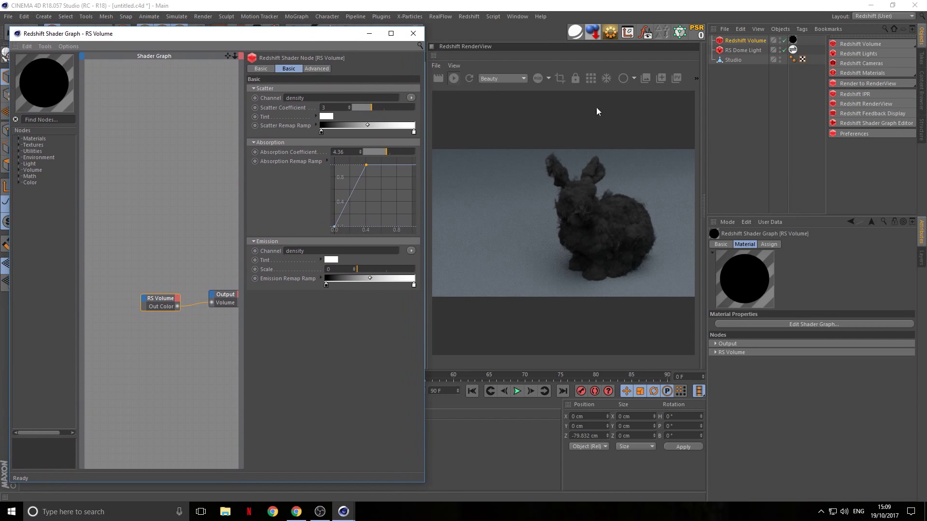
{"action": "left_click", "coordinate": [743, 41]}
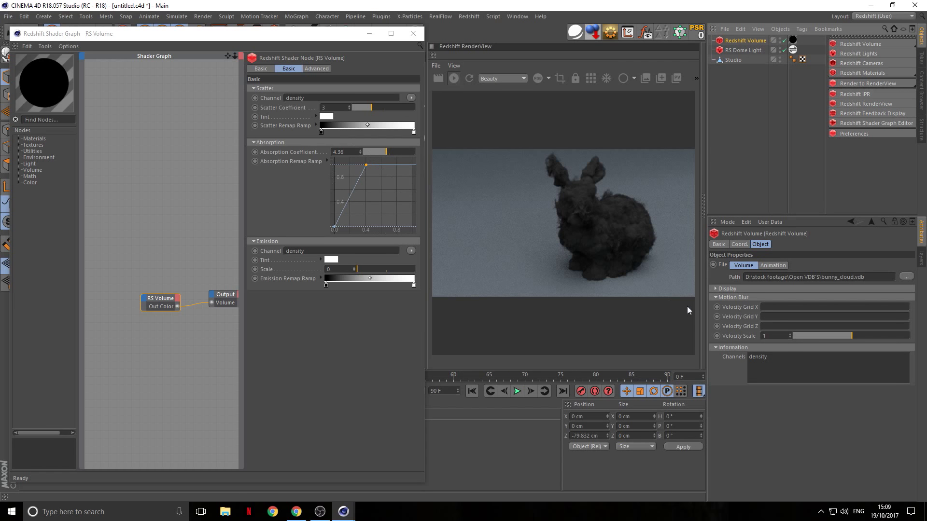
{"action": "left_click", "coordinate": [727, 288]}
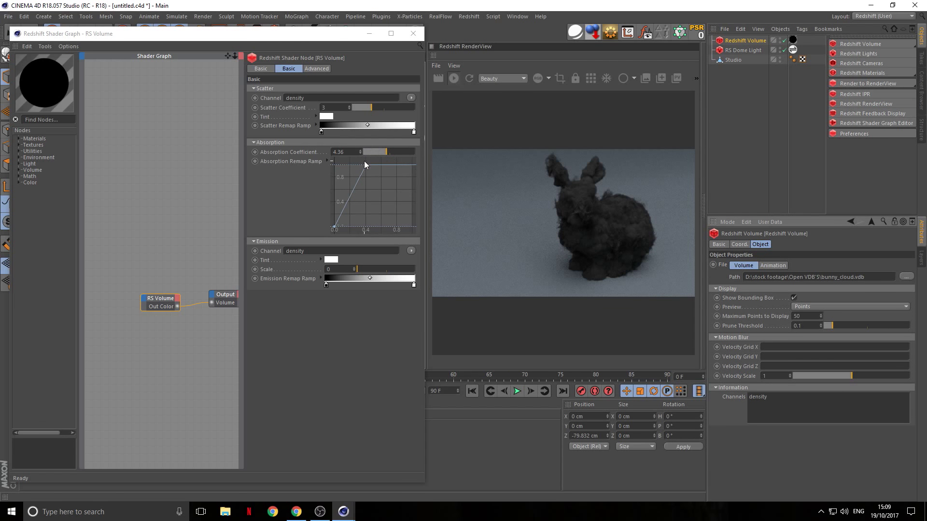
{"action": "left_click", "coordinate": [317, 125]}
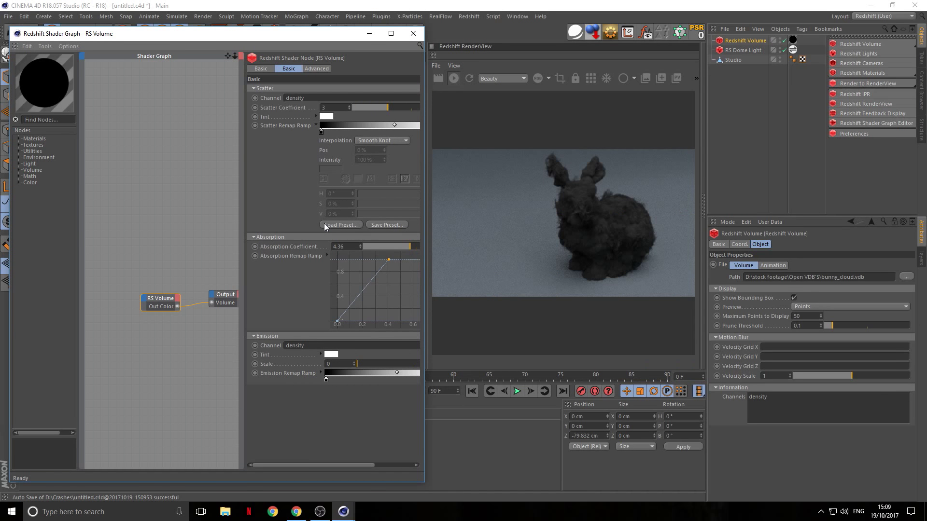
Set Emission Scale to 1 after trying 0.5, and expand the Emission Remap Ramp.
{"action": "left_click", "coordinate": [316, 125]}
{"action": "left_click", "coordinate": [328, 269]}
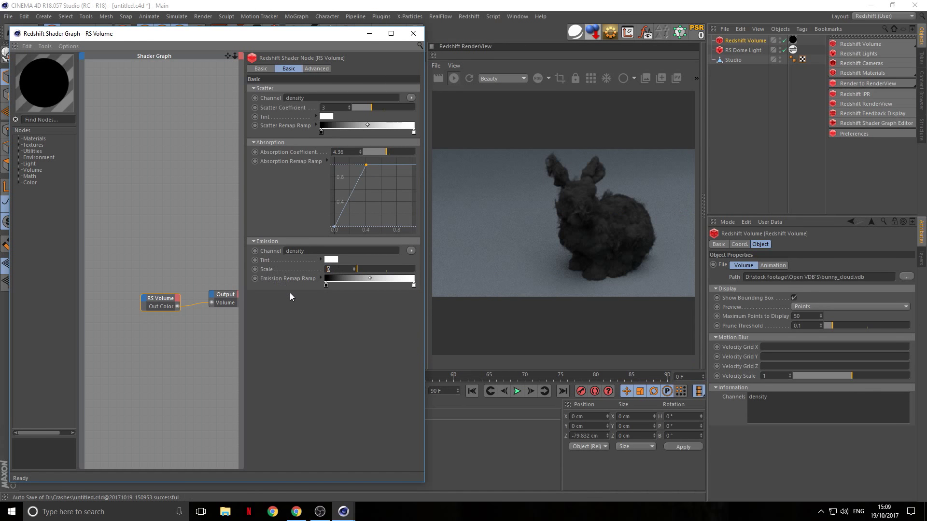
{"action": "type", "text": "1"}
{"action": "key", "text": "Return"}
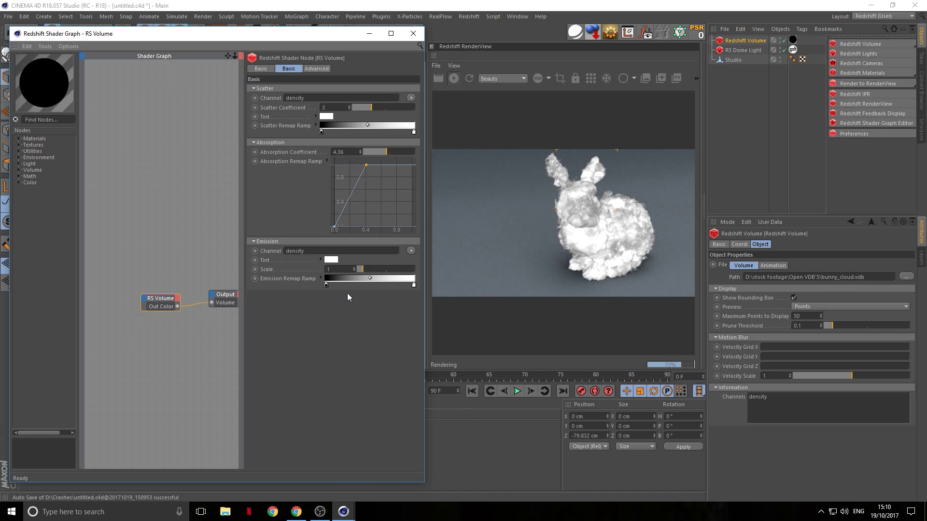
{"action": "left_click", "coordinate": [329, 269]}
{"action": "type", "text": "0.5"}
{"action": "key", "text": "Return"}
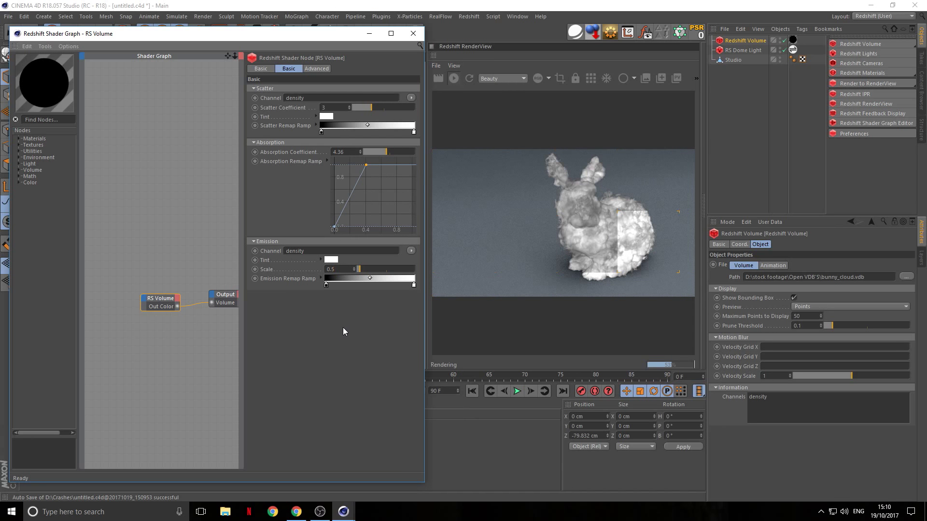
{"action": "type", "text": "1"}
{"action": "key", "text": "Return"}
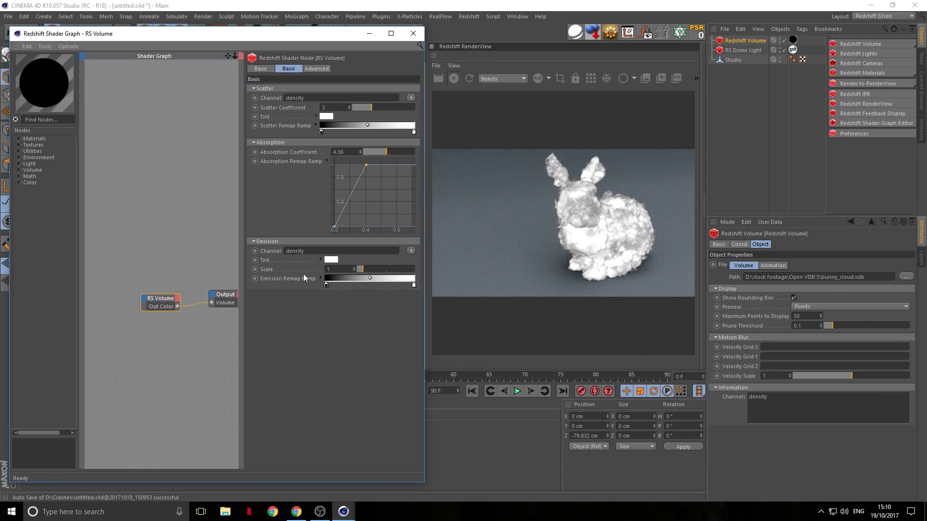
{"action": "left_click", "coordinate": [320, 277]}
Apply a fire gradient preset to the Emission Remap Ramp with Emission Scale 0.1.
{"action": "left_click", "coordinate": [337, 379]}
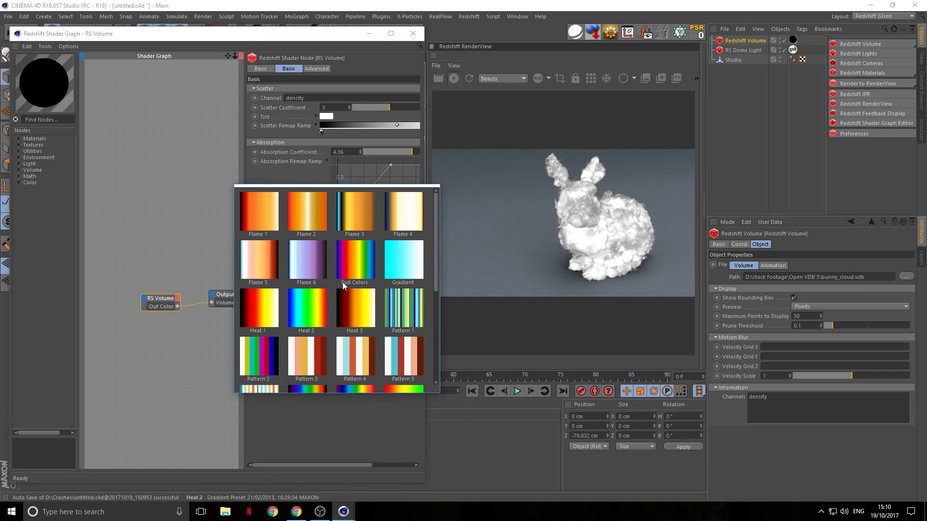
{"action": "left_click", "coordinate": [346, 317]}
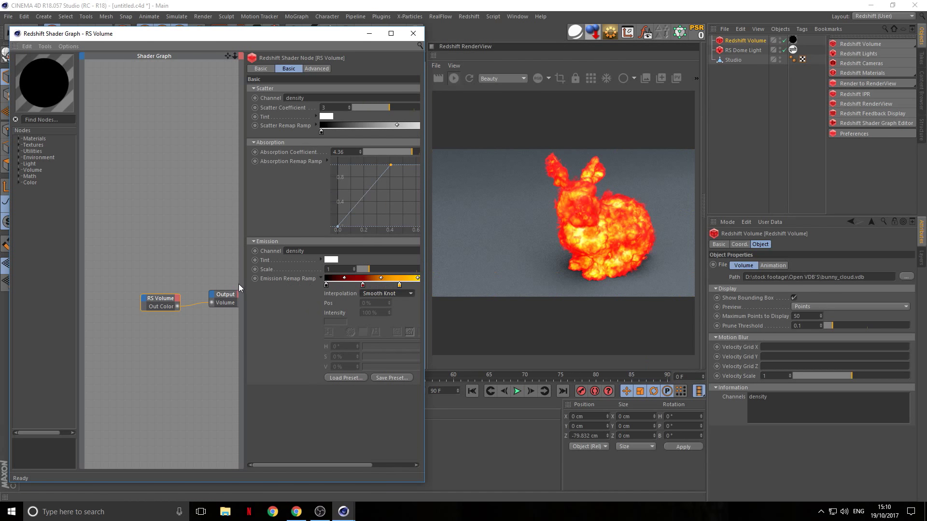
{"action": "left_click_drag", "start_coordinate": [244, 284], "coordinate": [187, 279]}
{"action": "type", "text": "0.1"}
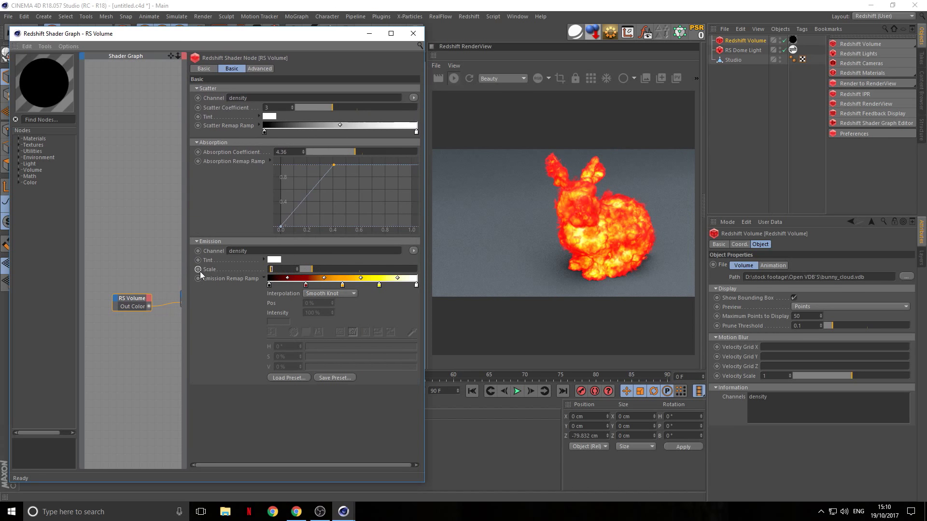
{"action": "key", "text": "Return"}
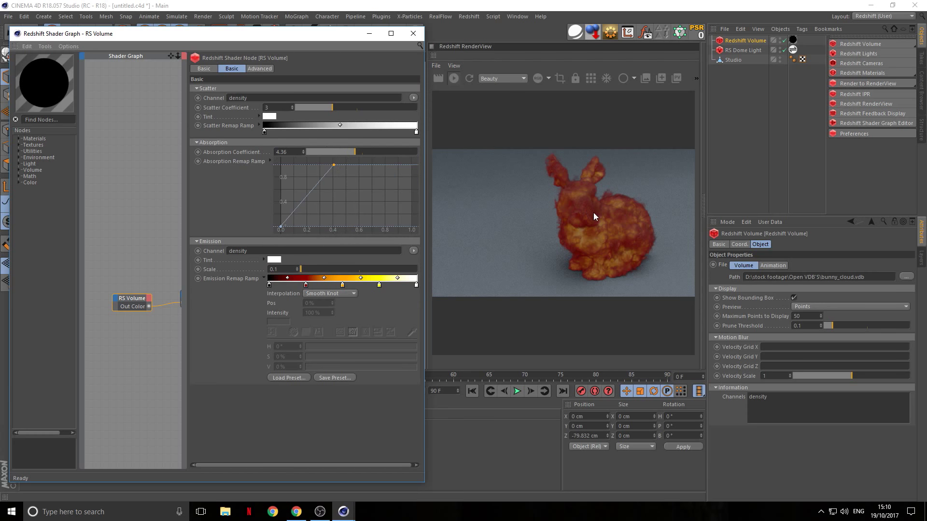
{"action": "left_click", "coordinate": [262, 278]}
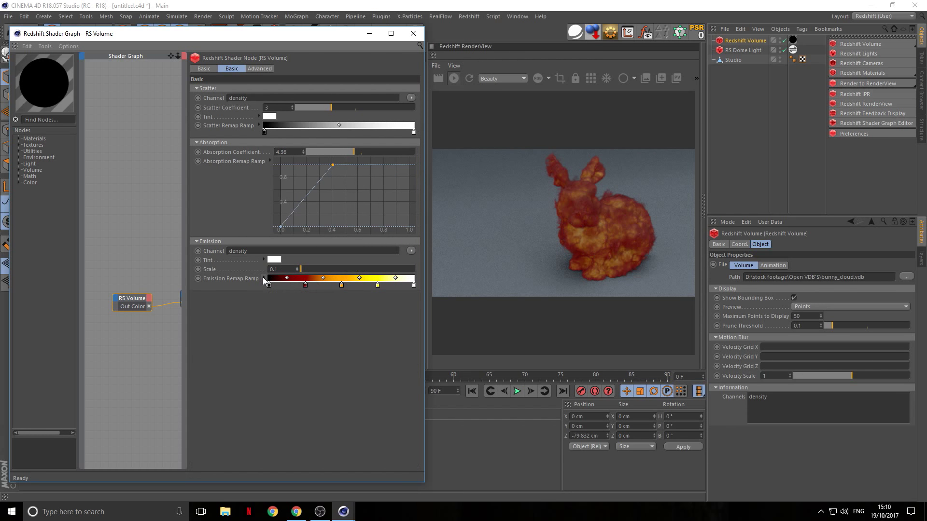
Lower the Absorption Coefficient to 1.61 and set Emission Scale to 0.
{"action": "left_click", "coordinate": [323, 152]}
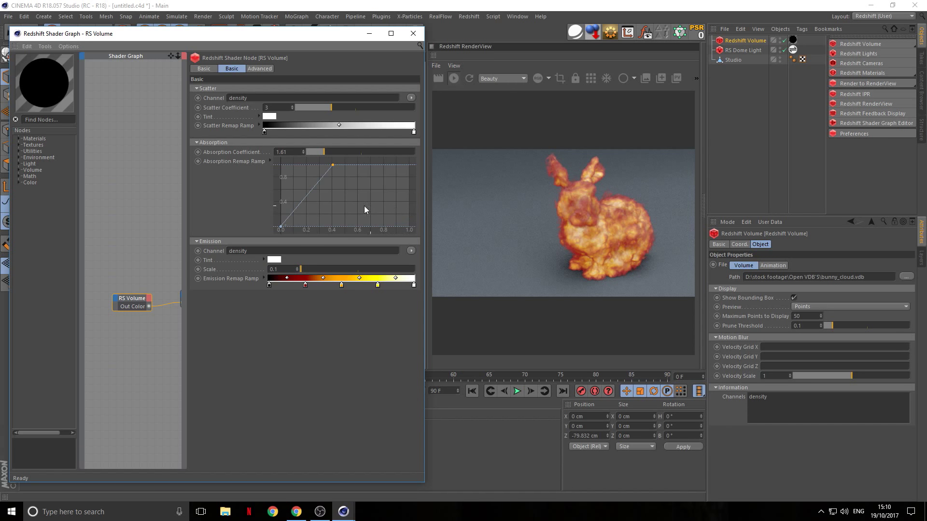
{"action": "left_click", "coordinate": [215, 125]}
{"action": "double_click", "coordinate": [288, 269]}
{"action": "type", "text": "0"}
{"action": "key", "text": "Return"}
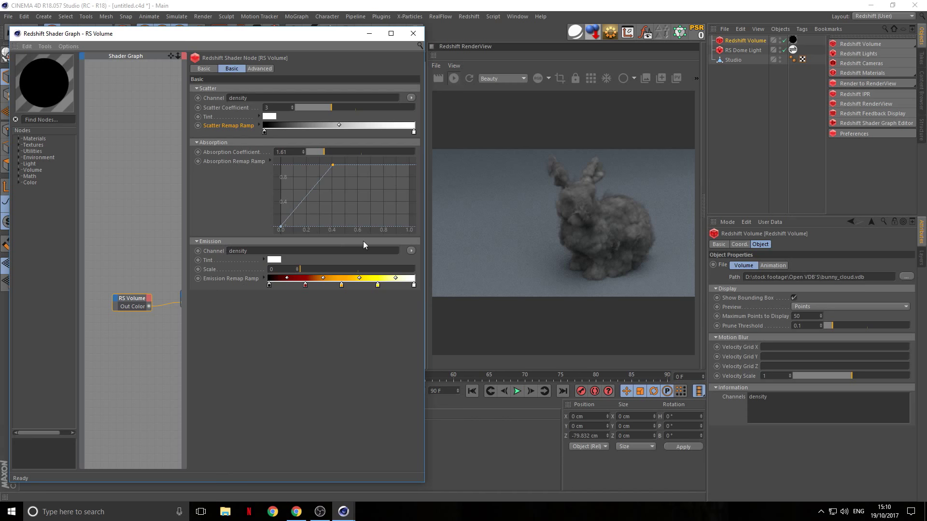
Set the scatter ramp's end knot to peach and its start knot to dark brown.
{"action": "double_click", "coordinate": [414, 131]}
{"action": "left_click_drag", "start_coordinate": [425, 140], "coordinate": [423, 140]}
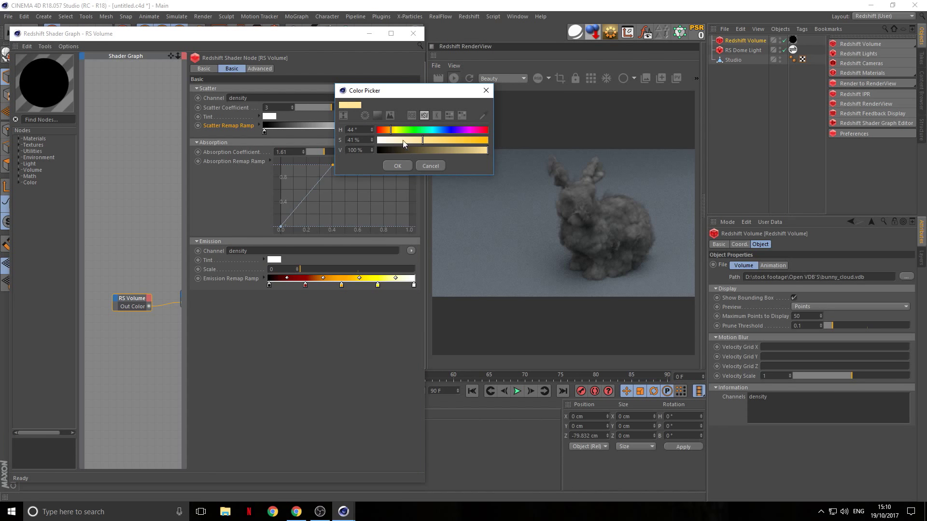
{"action": "left_click", "coordinate": [397, 166]}
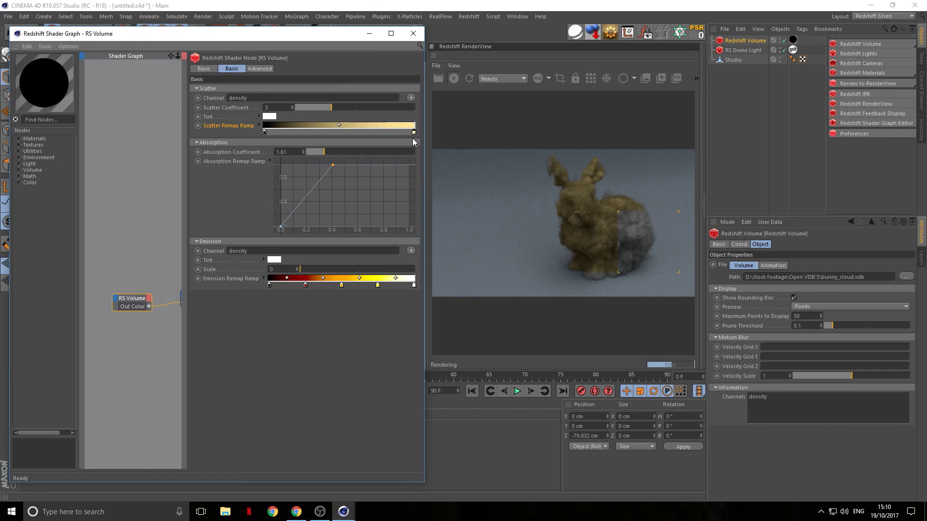
{"action": "double_click", "coordinate": [265, 133]}
{"action": "left_click_drag", "start_coordinate": [242, 149], "coordinate": [257, 146]}
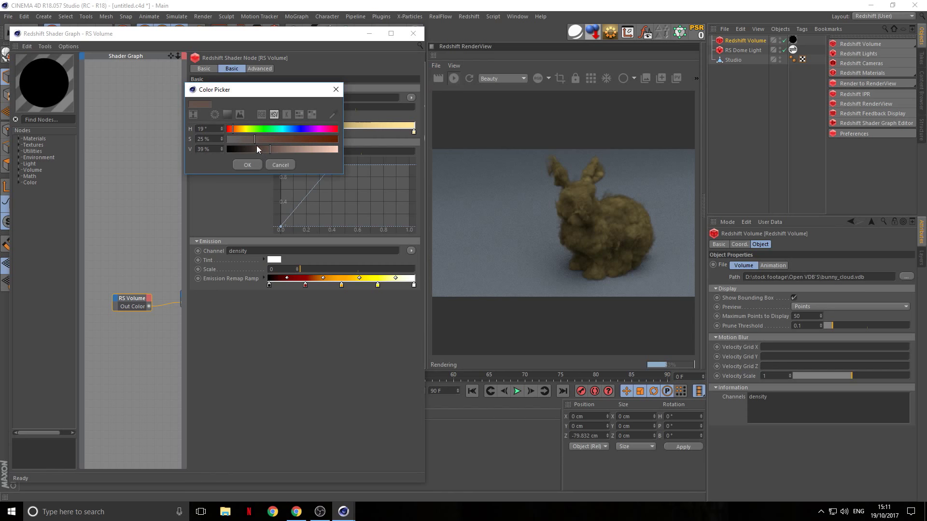
{"action": "left_click", "coordinate": [236, 128]}
{"action": "left_click", "coordinate": [249, 149]}
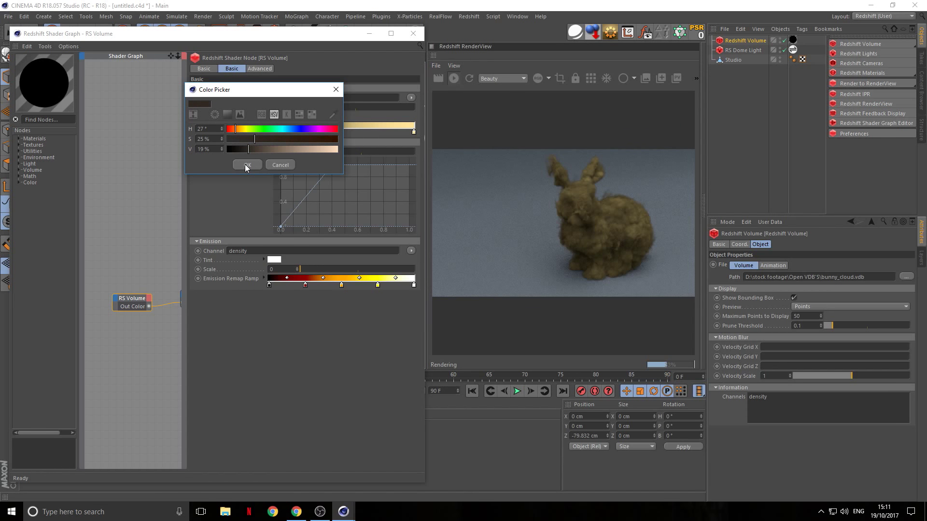
{"action": "left_click", "coordinate": [246, 165]}
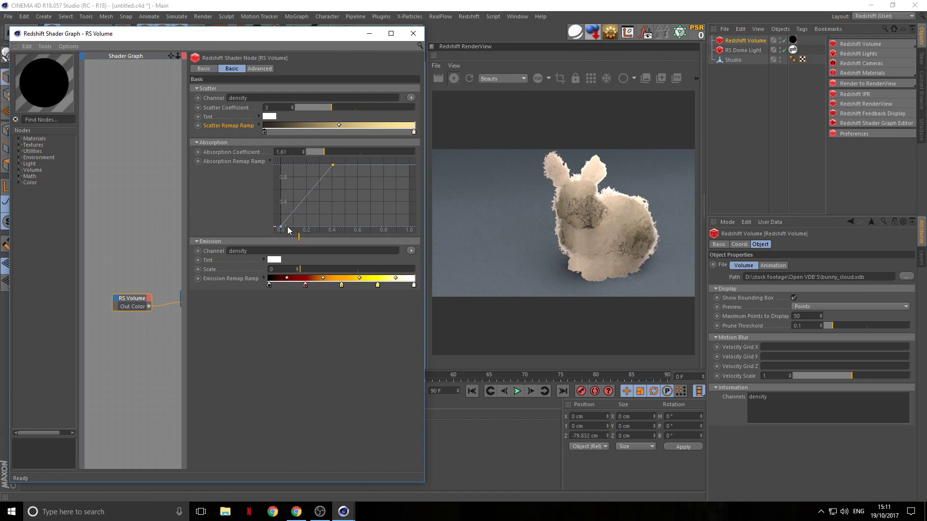
Change the scatter ramp's start knot to black and re-pick peach for the end knot.
{"action": "double_click", "coordinate": [264, 132]}
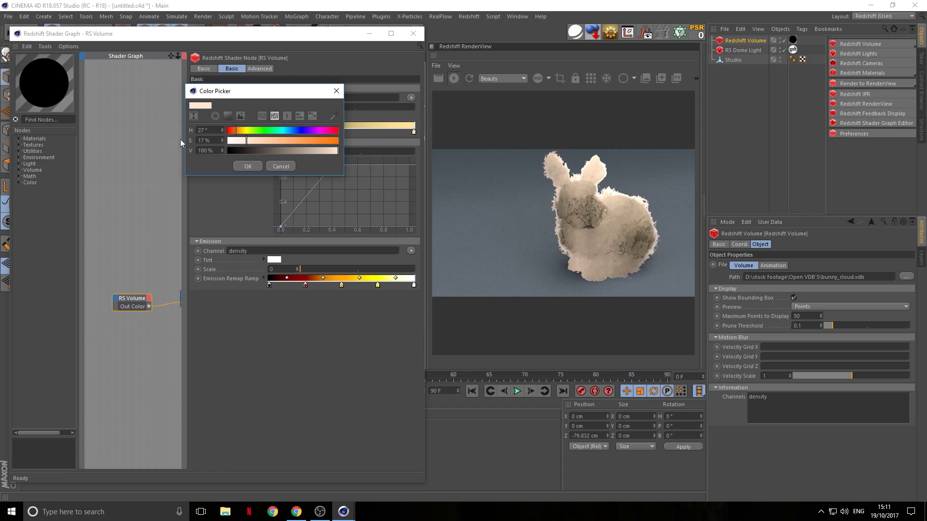
{"action": "left_click", "coordinate": [260, 168]}
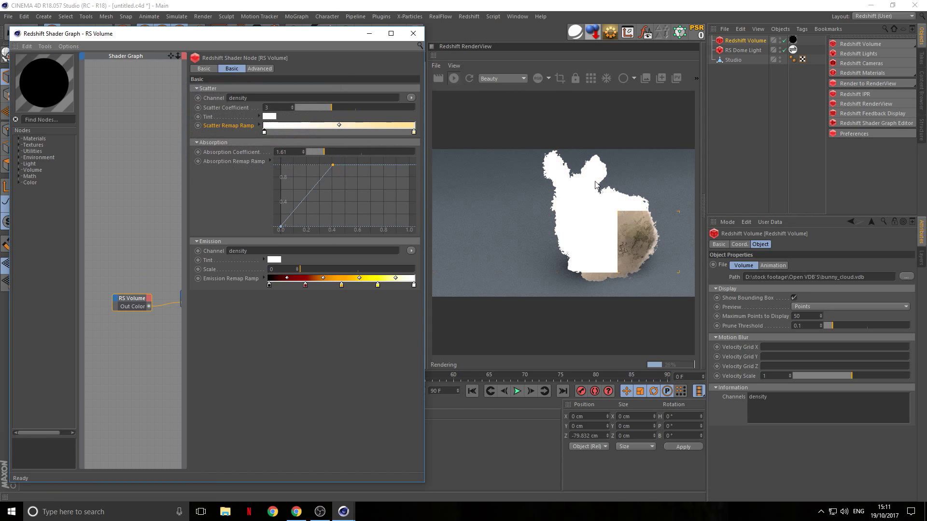
{"action": "double_click", "coordinate": [264, 132]}
{"action": "left_click", "coordinate": [250, 151]}
{"action": "left_click", "coordinate": [238, 161]}
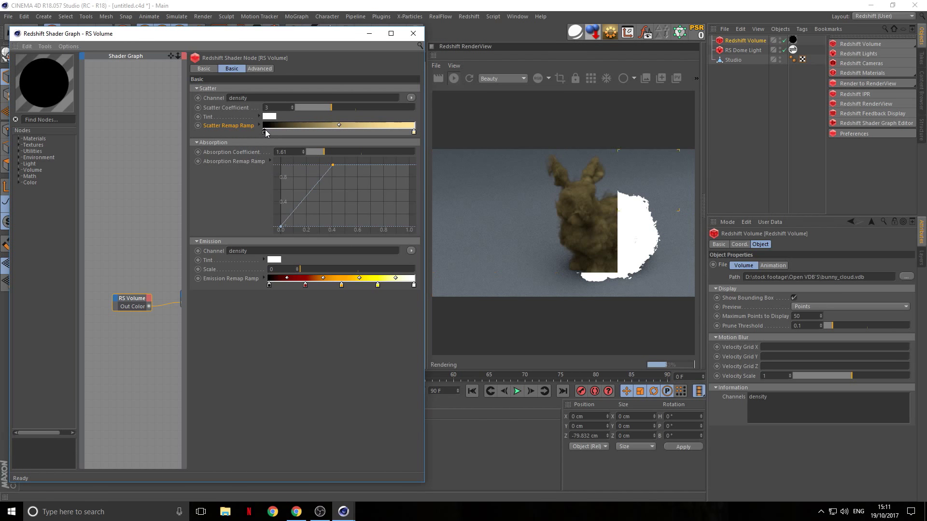
{"action": "double_click", "coordinate": [413, 131]}
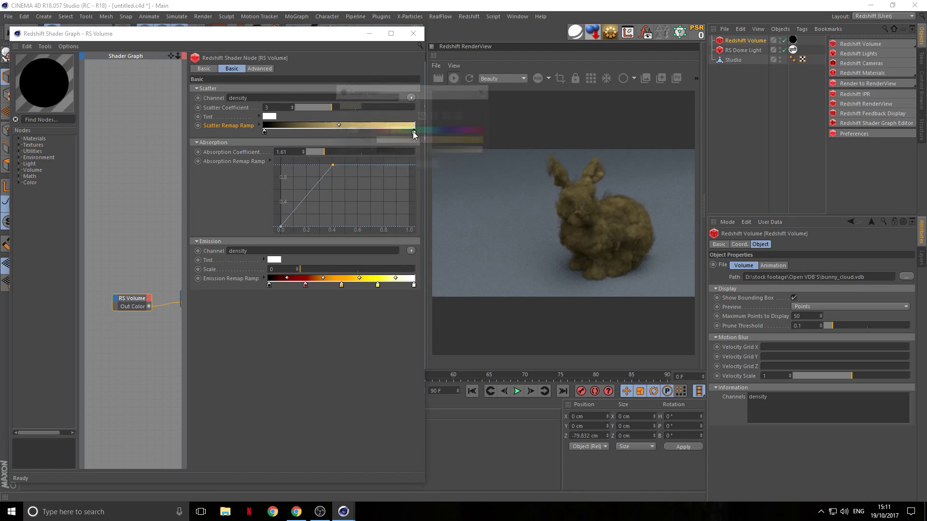
{"action": "left_click", "coordinate": [387, 128]}
{"action": "left_click", "coordinate": [401, 167]}
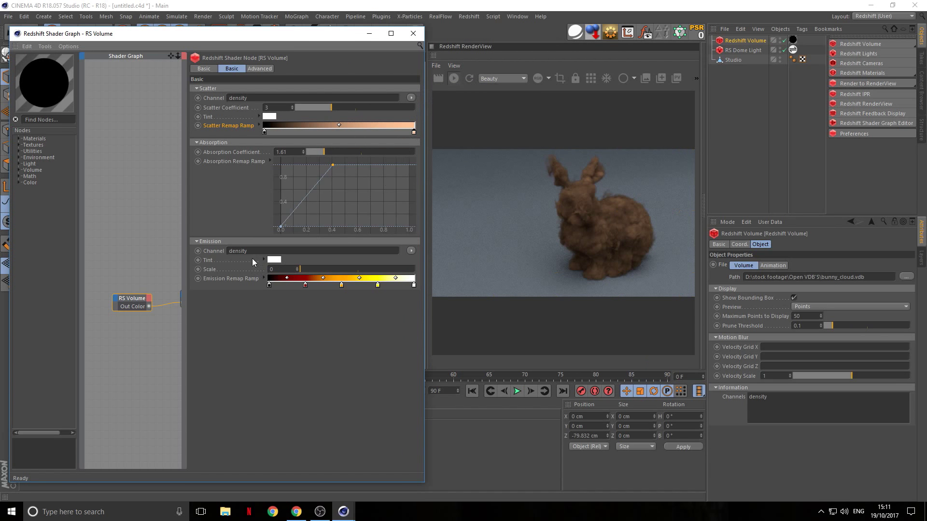
{"action": "left_click", "coordinate": [271, 269]}
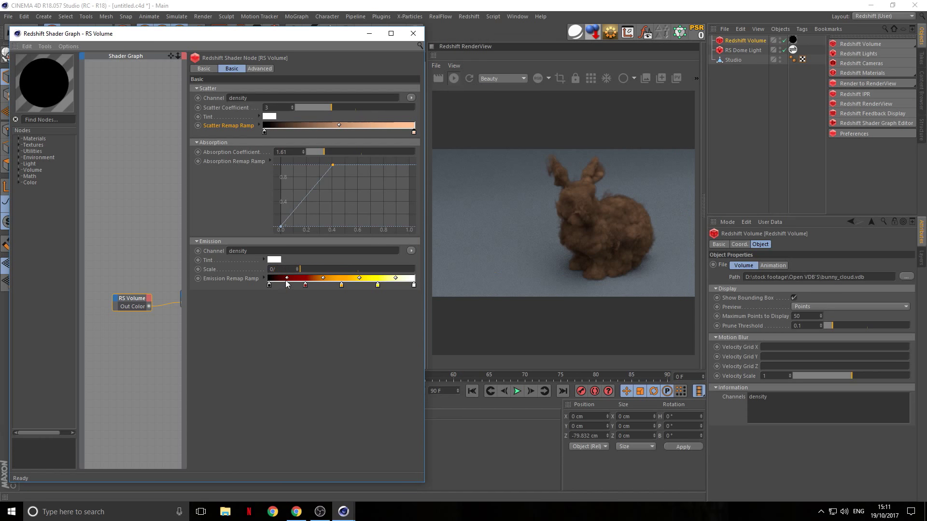
Set Emission Scale to 0.1, Absorption Coefficient to 1.04, and raise the absorption curve's top point to 1.0.
{"action": "type", "text": ".1"}
{"action": "key", "text": "Return"}
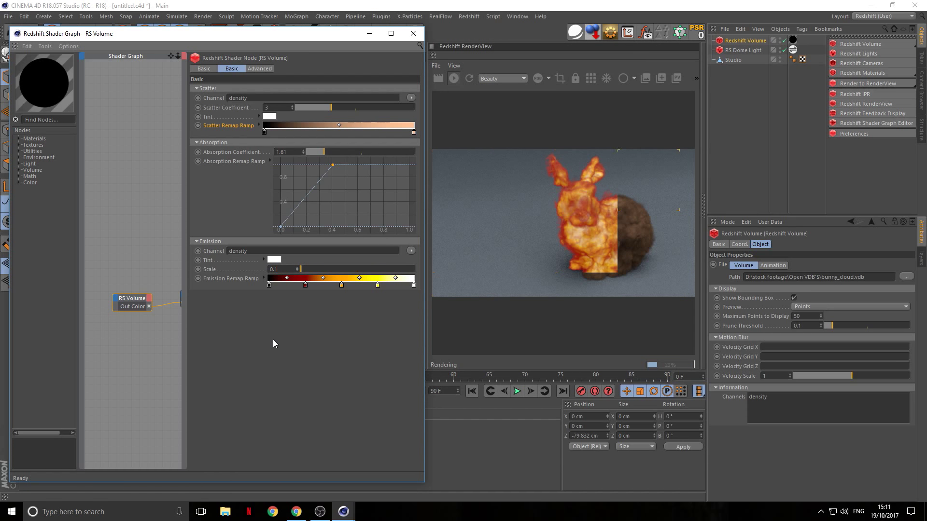
{"action": "left_click_drag", "start_coordinate": [311, 153], "coordinate": [315, 152]}
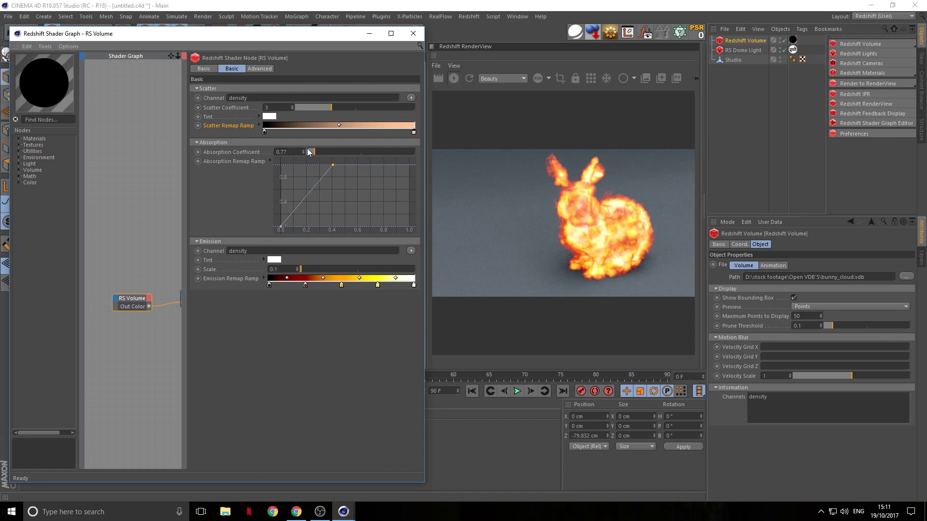
{"action": "left_click_drag", "start_coordinate": [313, 152], "coordinate": [317, 153]}
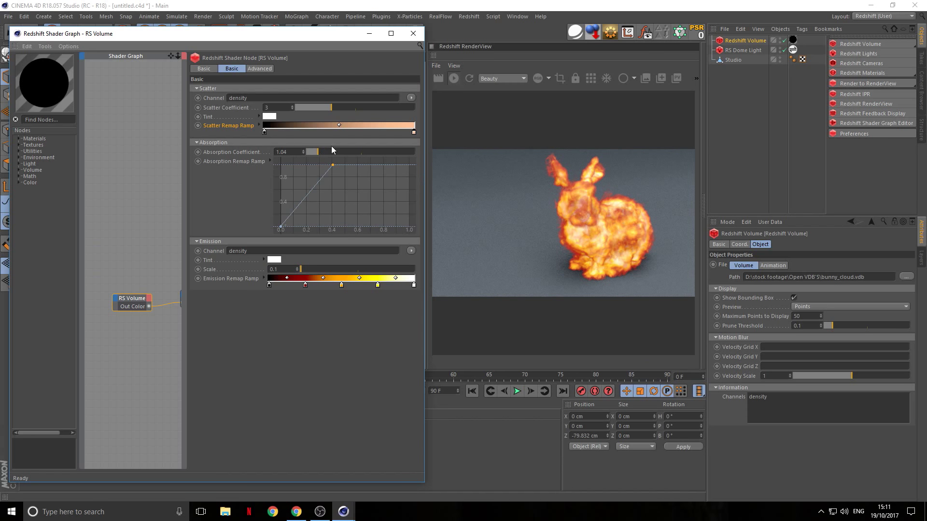
{"action": "mouse_move", "coordinate": [333, 165]}
{"action": "left_mouse_down"}
{"action": "mouse_move", "coordinate": [409, 165]}
{"action": "mouse_move", "coordinate": [334, 150]}
{"action": "left_mouse_up"}
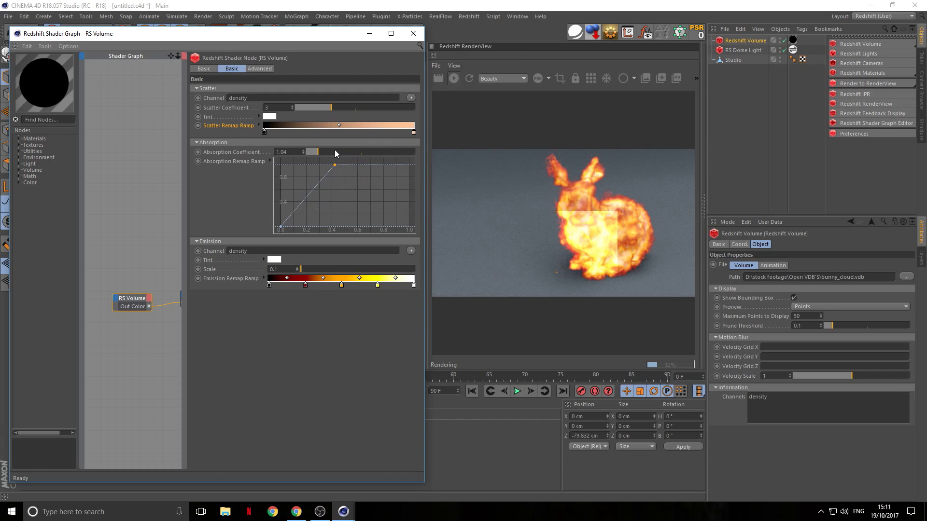
Recolour the scatter ramp's end knot, trying orange and then near-white.
{"action": "double_click", "coordinate": [414, 131]}
{"action": "mouse_move", "coordinate": [436, 140]}
{"action": "left_mouse_down"}
{"action": "mouse_move", "coordinate": [458, 139]}
{"action": "mouse_move", "coordinate": [436, 139]}
{"action": "left_mouse_up"}
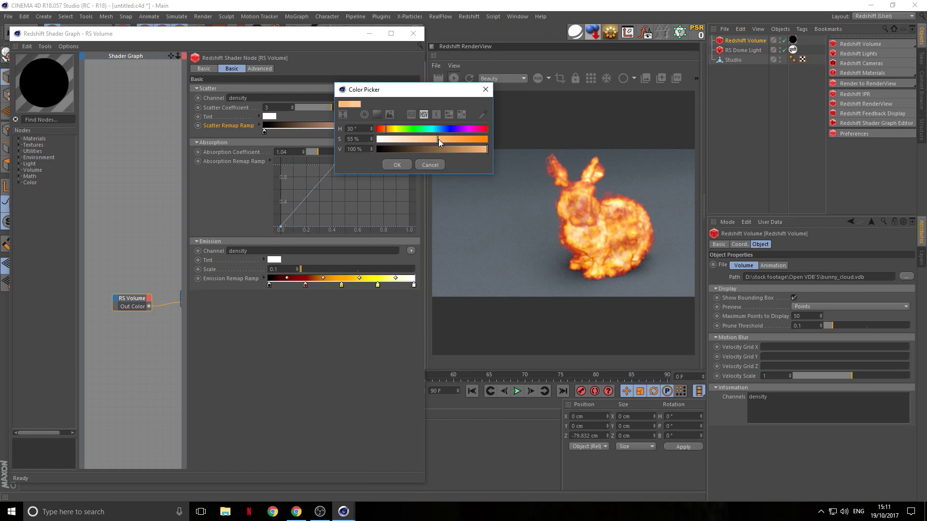
{"action": "left_click", "coordinate": [400, 166]}
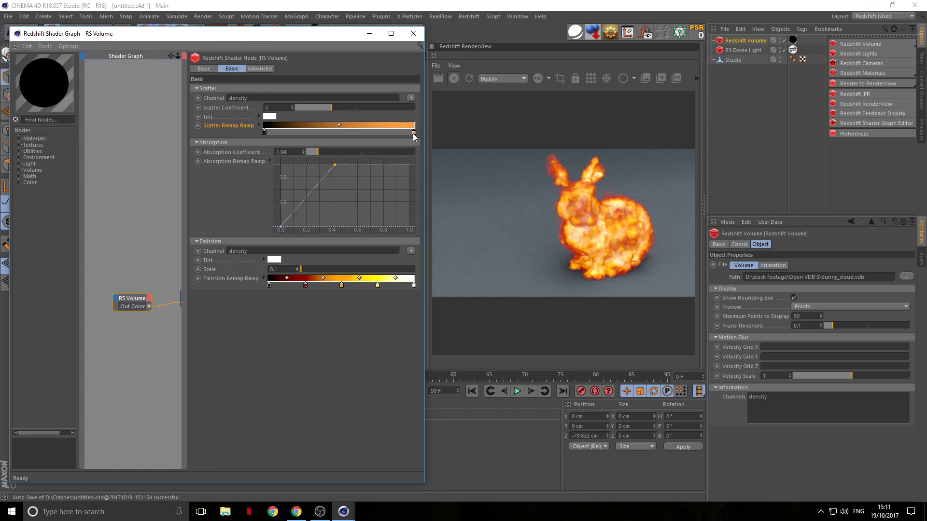
{"action": "double_click", "coordinate": [414, 131]}
{"action": "left_click_drag", "start_coordinate": [483, 152], "coordinate": [425, 153]}
{"action": "left_click", "coordinate": [398, 165]}
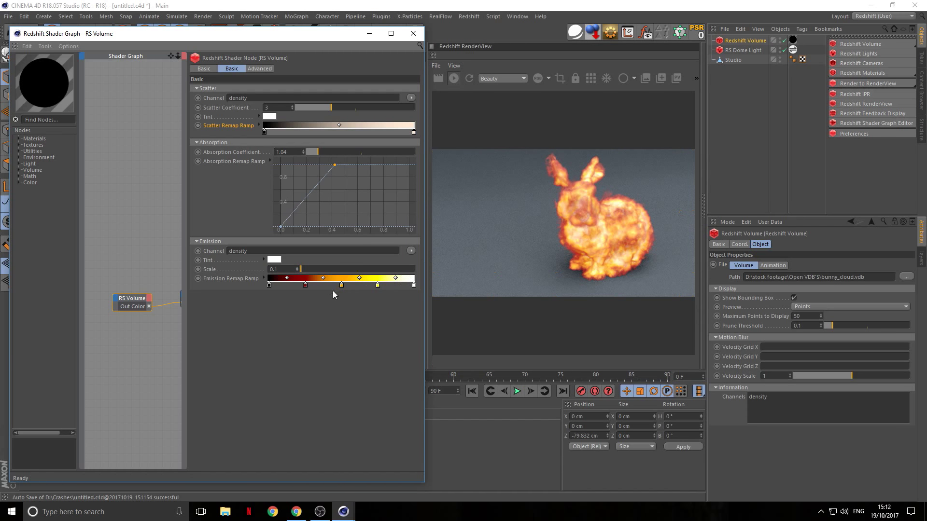
Adjust the emission ramp's dark-red, orange and yellow knot colours.
{"action": "double_click", "coordinate": [305, 285]}
{"action": "left_click_drag", "start_coordinate": [329, 293], "coordinate": [338, 295]}
{"action": "left_click", "coordinate": [289, 321]}
{"action": "double_click", "coordinate": [341, 283]}
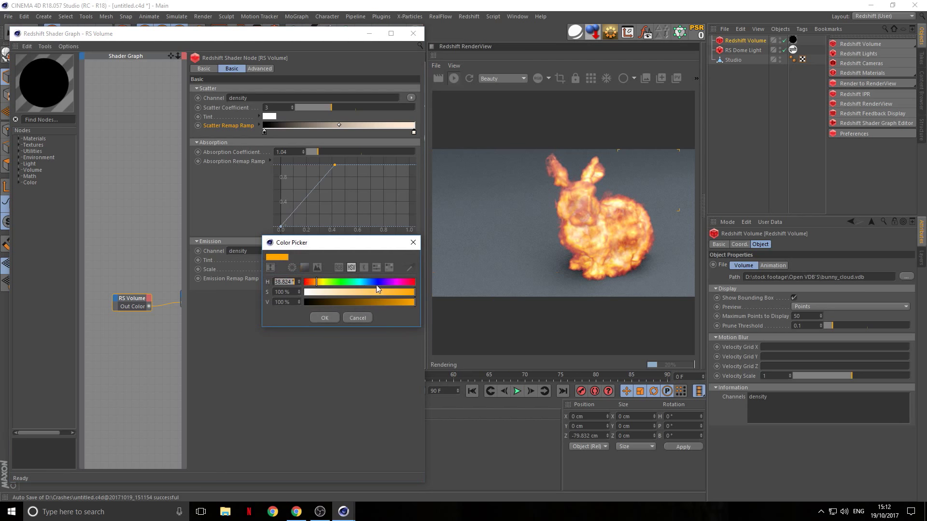
{"action": "left_click", "coordinate": [319, 318]}
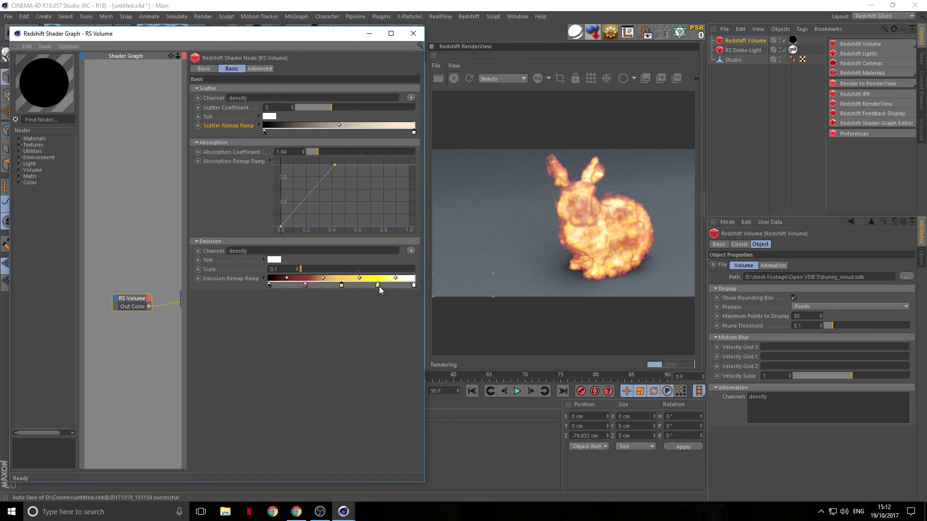
{"action": "double_click", "coordinate": [379, 287]}
{"action": "left_click", "coordinate": [363, 320]}
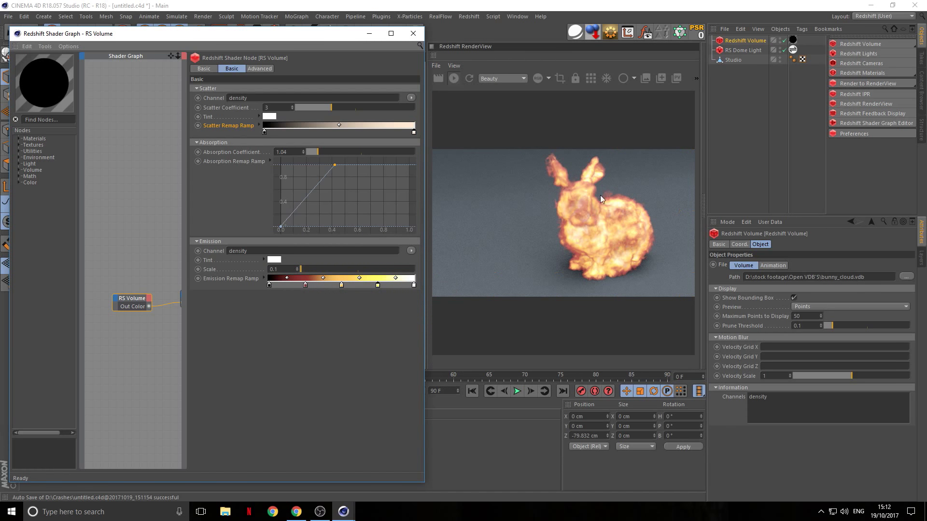
Set the scatter ramp's end knot to orange and close the Shader Graph.
{"action": "double_click", "coordinate": [415, 132]}
{"action": "left_click", "coordinate": [456, 141]}
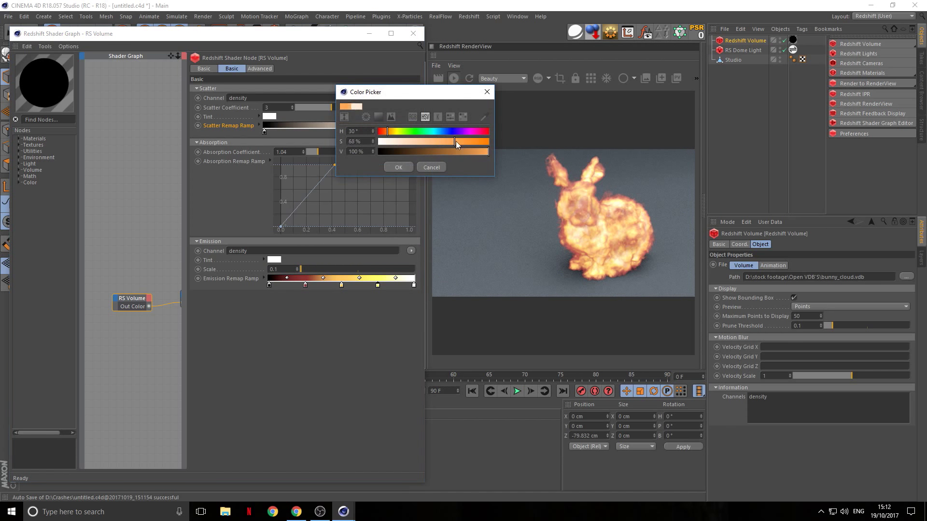
{"action": "left_click", "coordinate": [393, 170]}
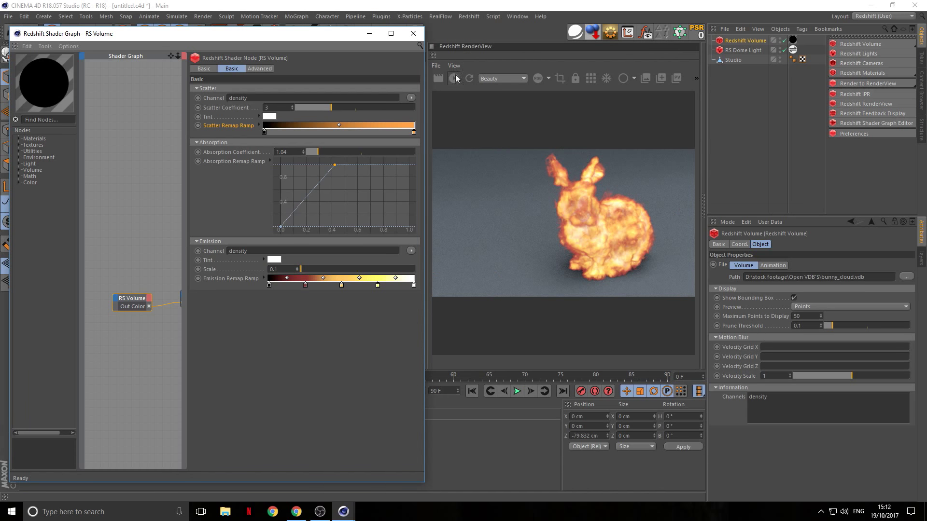
{"action": "left_click", "coordinate": [413, 33]}
Duplicate the Redshift Volume object as Redshift Volume.1.
{"action": "left_click_drag", "start_coordinate": [310, 184], "coordinate": [261, 218], "text": "alt"}
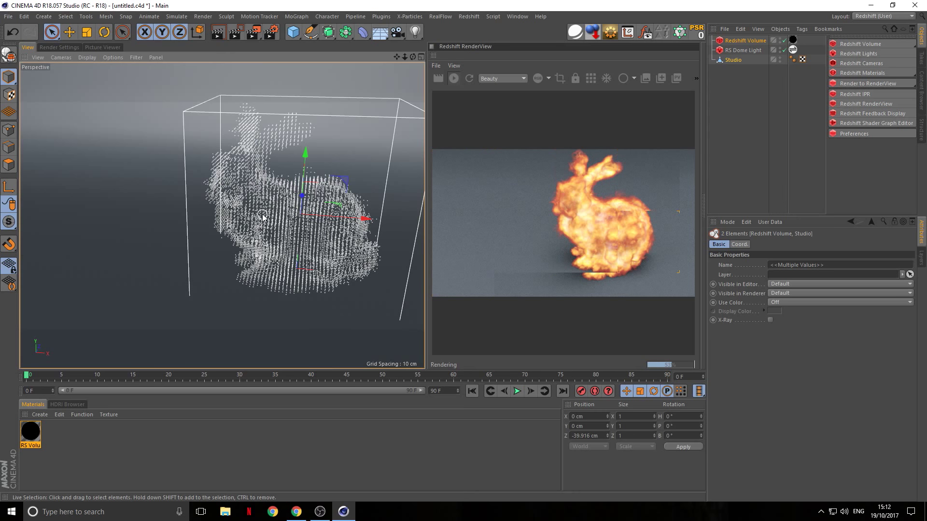
{"action": "left_click", "coordinate": [754, 41]}
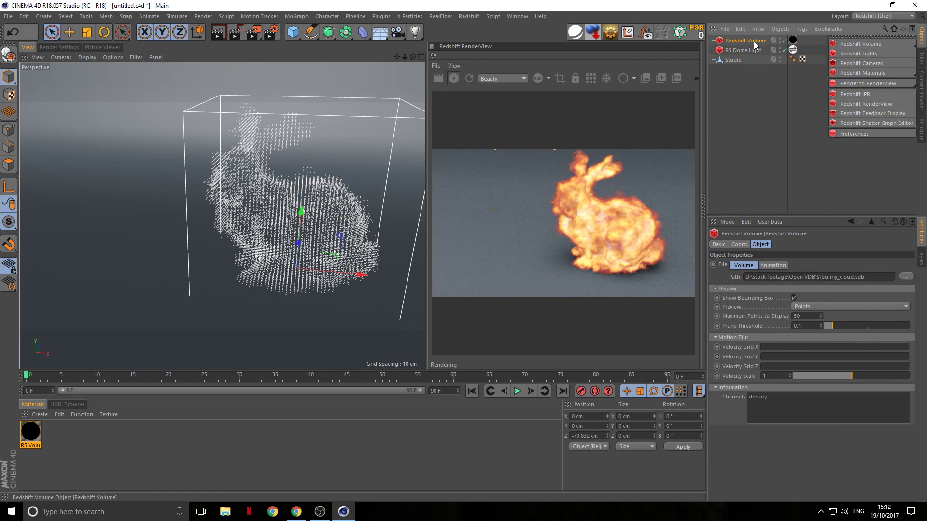
{"action": "key", "text": "ctrl+c"}
{"action": "key", "text": "ctrl+v"}
{"action": "key", "text": "ctrl+b"}
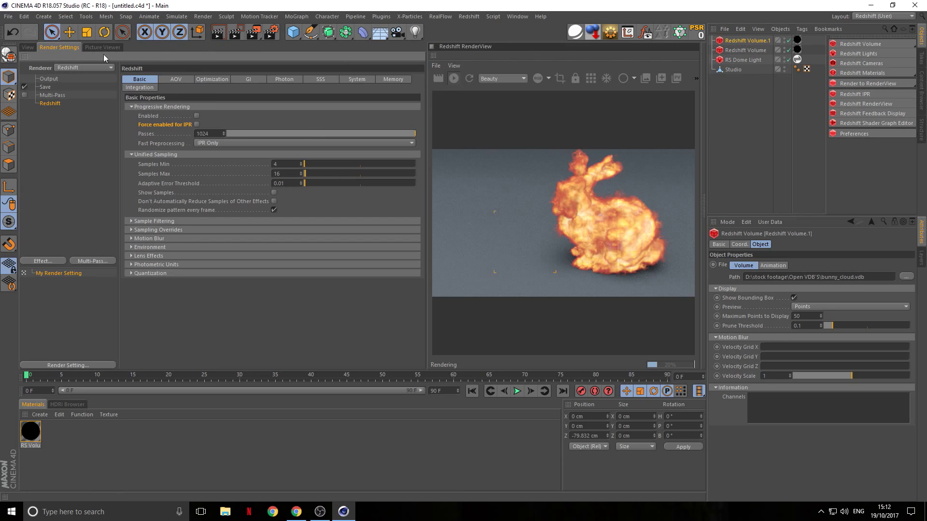
{"action": "left_click", "coordinate": [34, 47]}
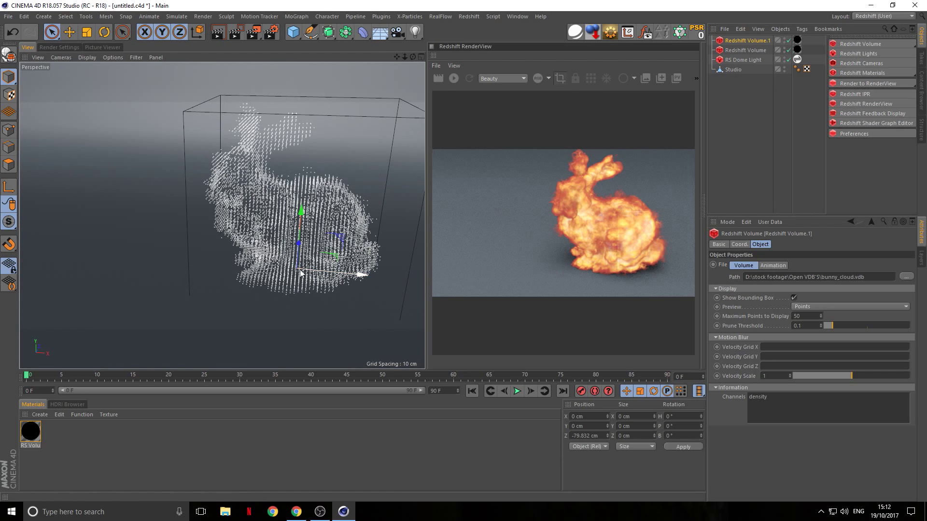
Turn the copy 180° in heading, move it left to X -51.703 cm, and duplicate its material.
{"action": "key", "text": "r"}
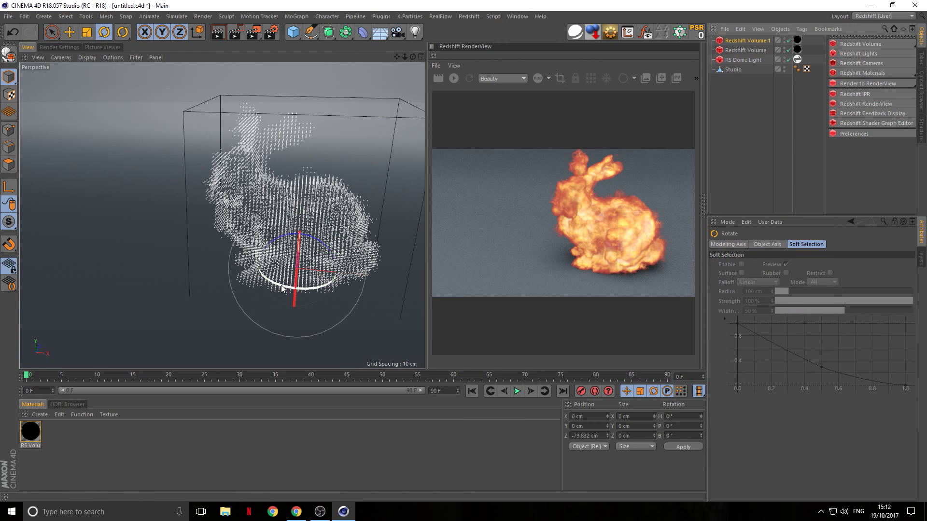
{"action": "left_click_drag", "start_coordinate": [285, 285], "coordinate": [328, 239]}
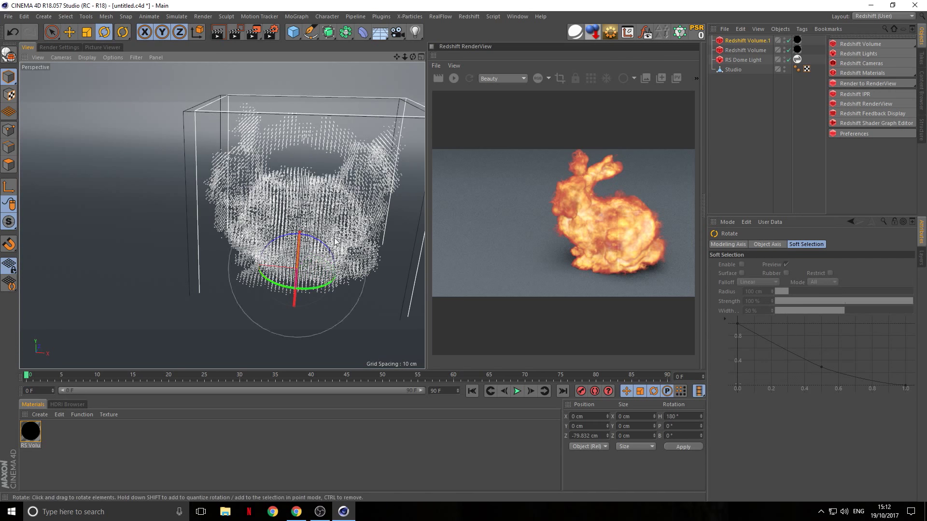
{"action": "key", "text": "e"}
{"action": "left_click_drag", "start_coordinate": [245, 271], "coordinate": [68, 256]}
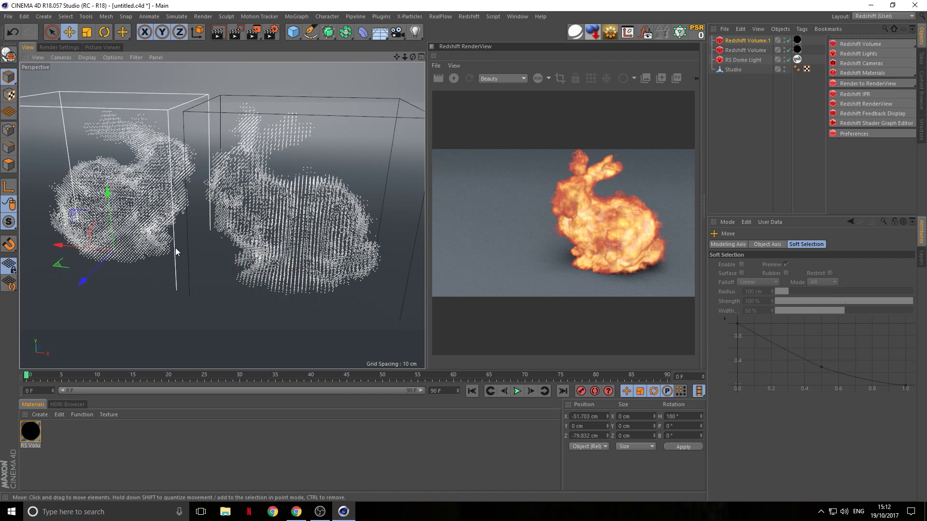
{"action": "middle_click_drag", "start_coordinate": [176, 248], "coordinate": [256, 246], "text": "alt"}
{"action": "left_click_drag", "start_coordinate": [31, 437], "coordinate": [54, 437], "text": "ctrl"}
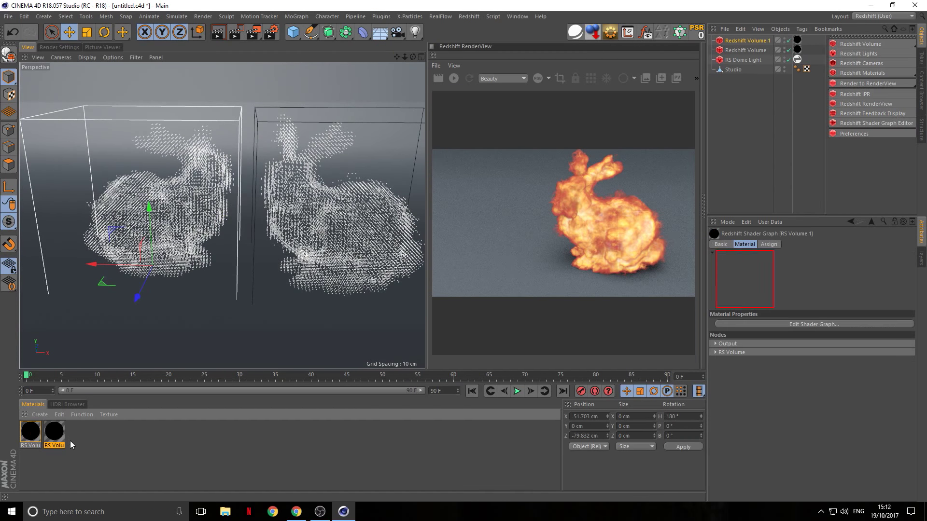
{"action": "double_click", "coordinate": [53, 432]}
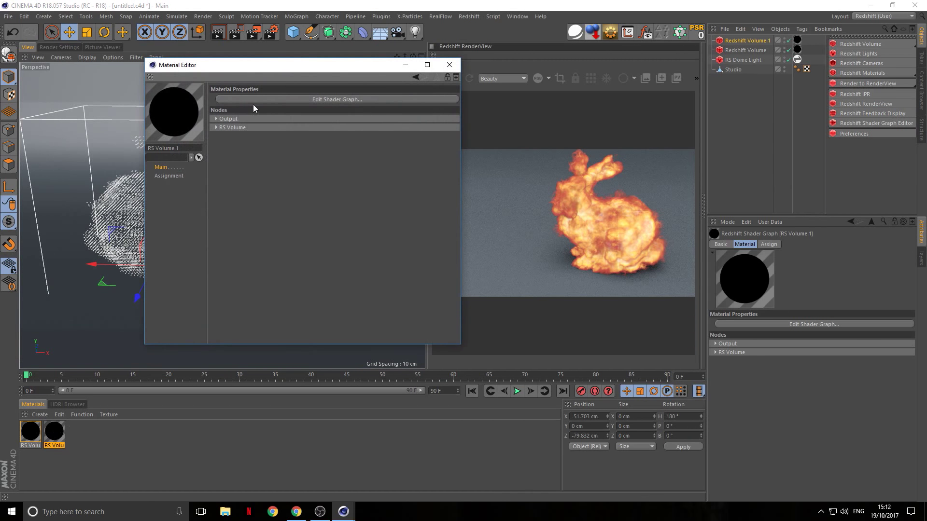
Reset the copied material's Emission Remap Ramp to solid black.
{"action": "left_click", "coordinate": [290, 100]}
{"action": "right_click", "coordinate": [286, 271]}
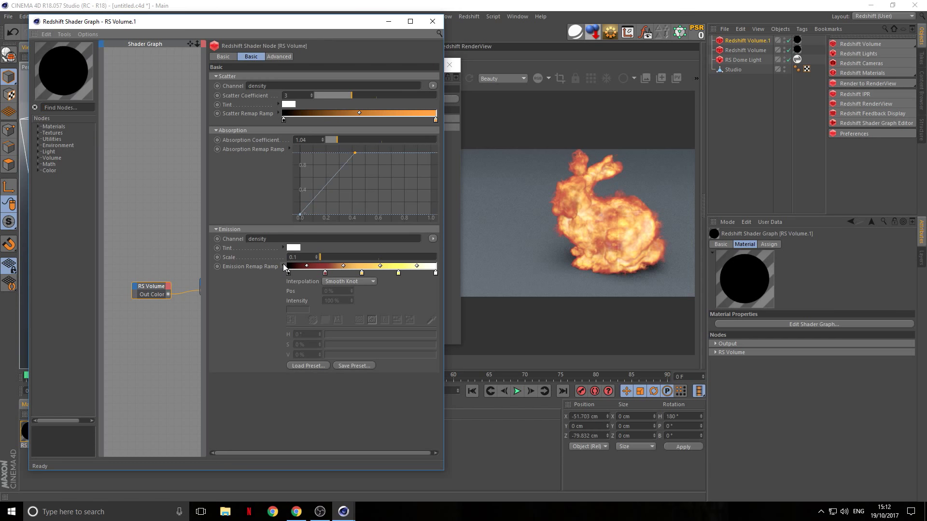
{"action": "left_click", "coordinate": [309, 366]}
{"action": "scroll", "coordinate": [273, 261], "scroll_direction": "down", "scroll_amount": 5}
{"action": "scroll", "coordinate": [273, 290], "scroll_direction": "up", "scroll_amount": 5}
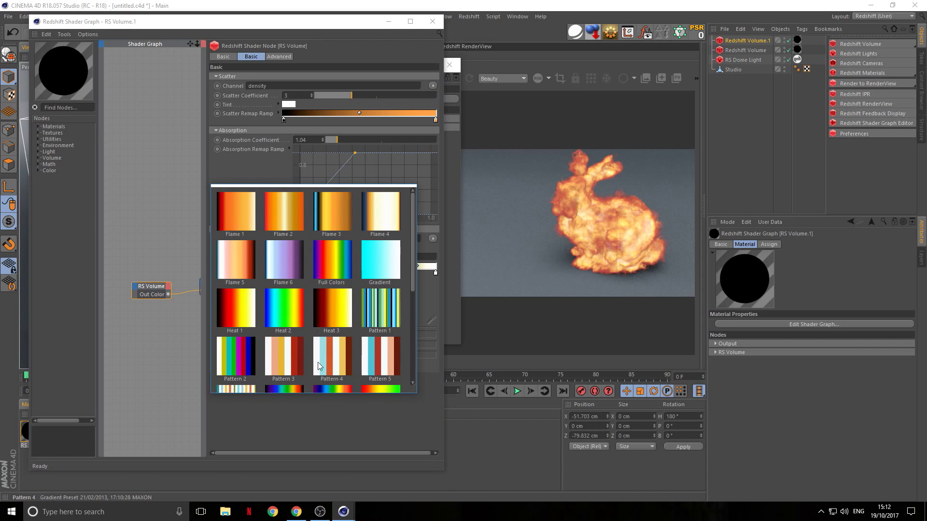
{"action": "right_click", "coordinate": [277, 269]}
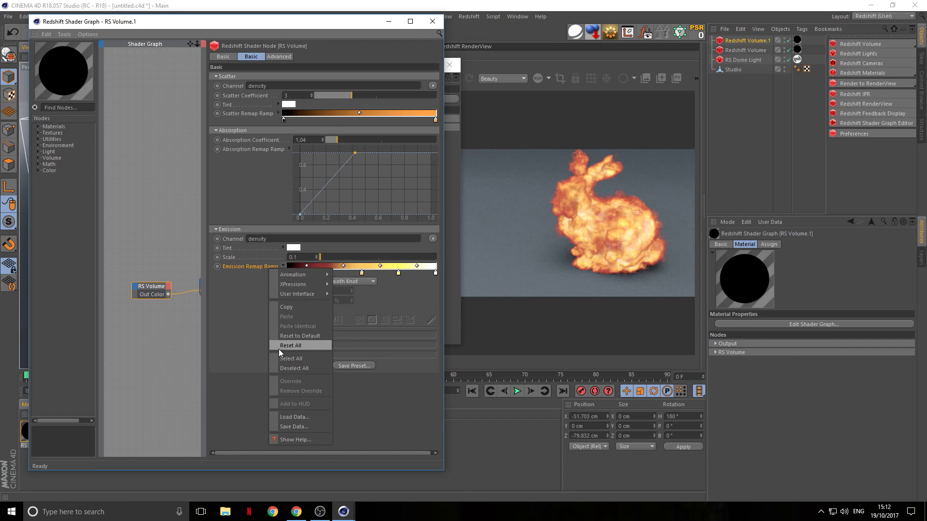
{"action": "left_click", "coordinate": [287, 335]}
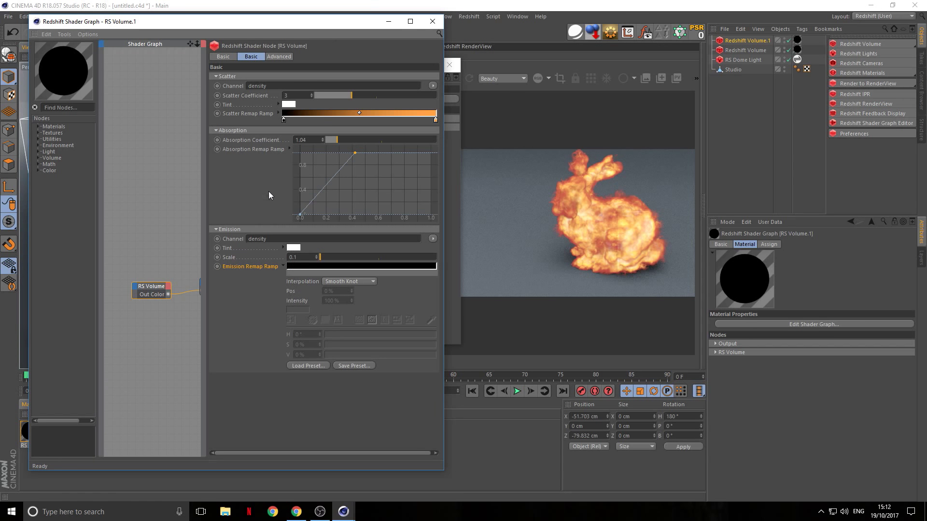
Desaturate the scatter ramp's end colour and paste the scatter ramp into the Emission Remap Ramp.
{"action": "double_click", "coordinate": [436, 119]}
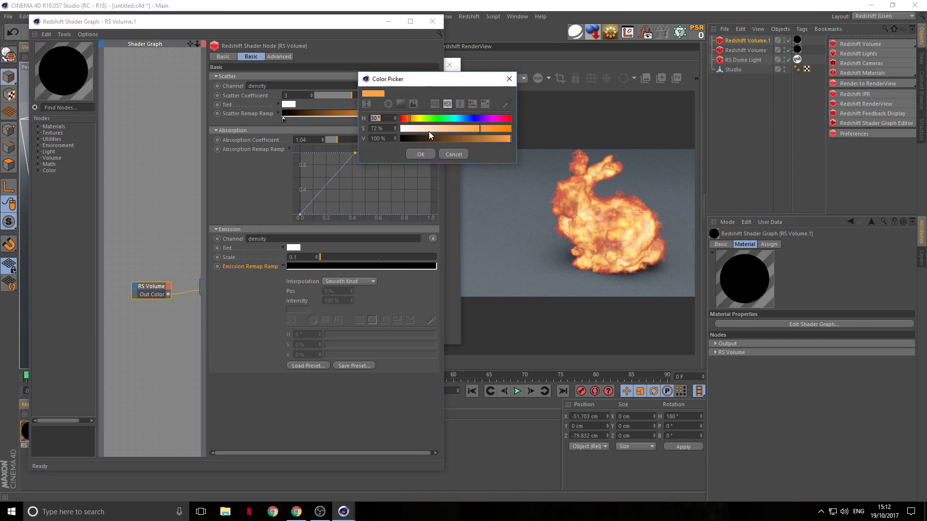
{"action": "left_click", "coordinate": [429, 131]}
{"action": "left_click", "coordinate": [419, 154]}
{"action": "right_click", "coordinate": [246, 108]}
{"action": "right_click", "coordinate": [233, 114]}
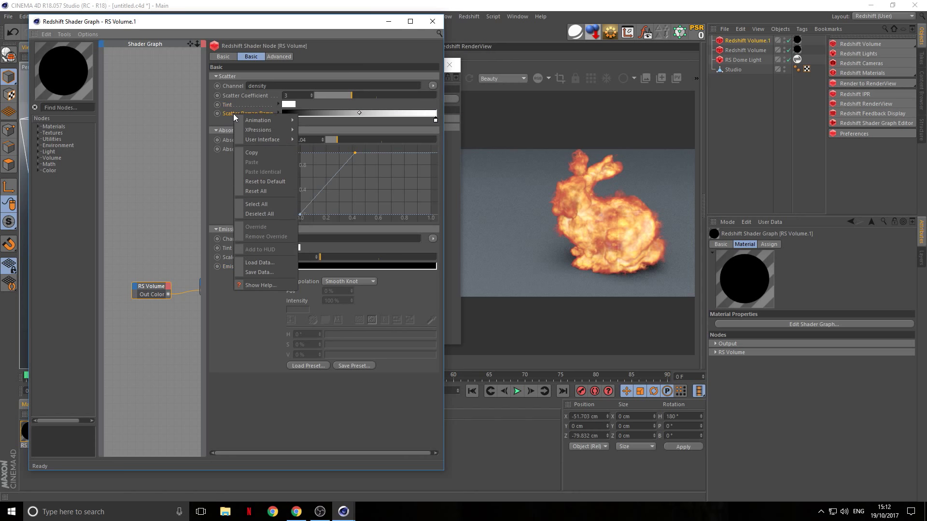
{"action": "left_click", "coordinate": [251, 152]}
{"action": "right_click", "coordinate": [257, 267]}
{"action": "left_click", "coordinate": [271, 310]}
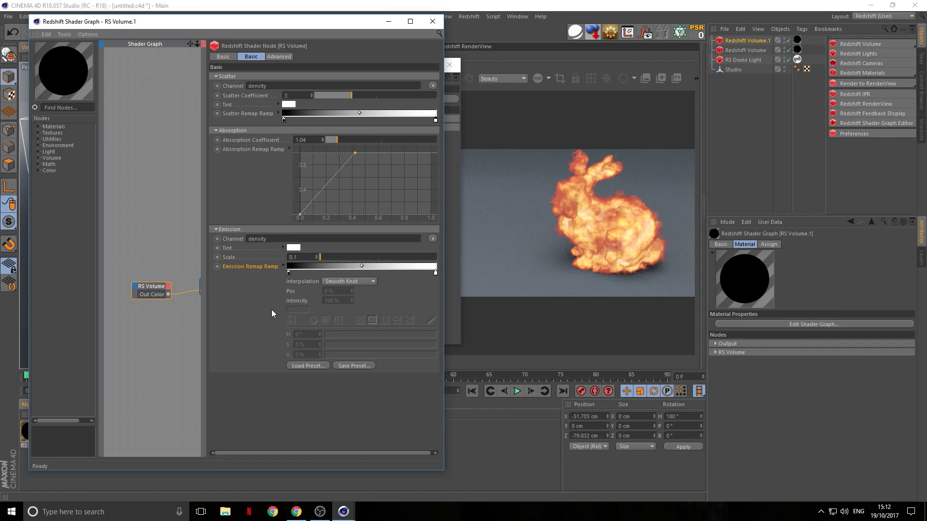
Raise the Absorption Coefficient to about 3.51 and close the shader graph.
{"action": "left_click_drag", "start_coordinate": [337, 140], "coordinate": [365, 140]}
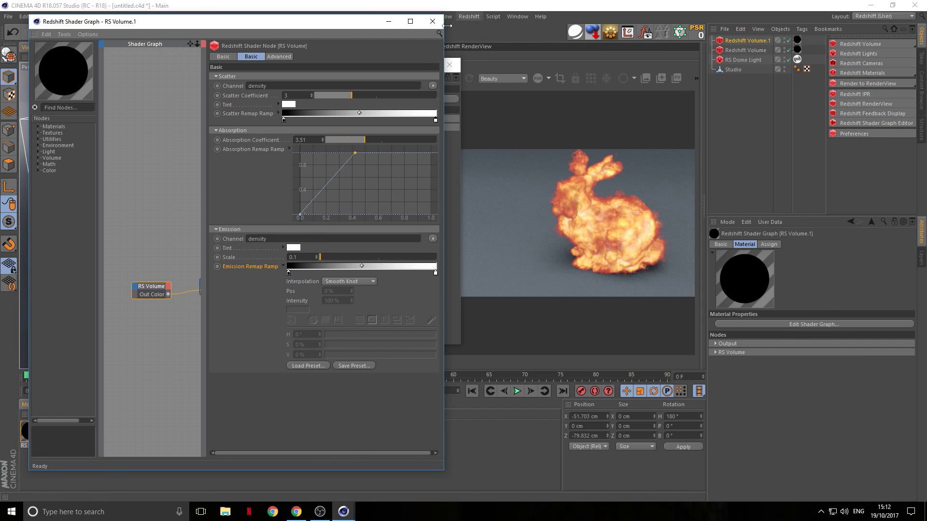
{"action": "left_click", "coordinate": [449, 65]}
{"action": "left_click_drag", "start_coordinate": [326, 25], "coordinate": [282, 61]}
{"action": "left_click", "coordinate": [389, 57]}
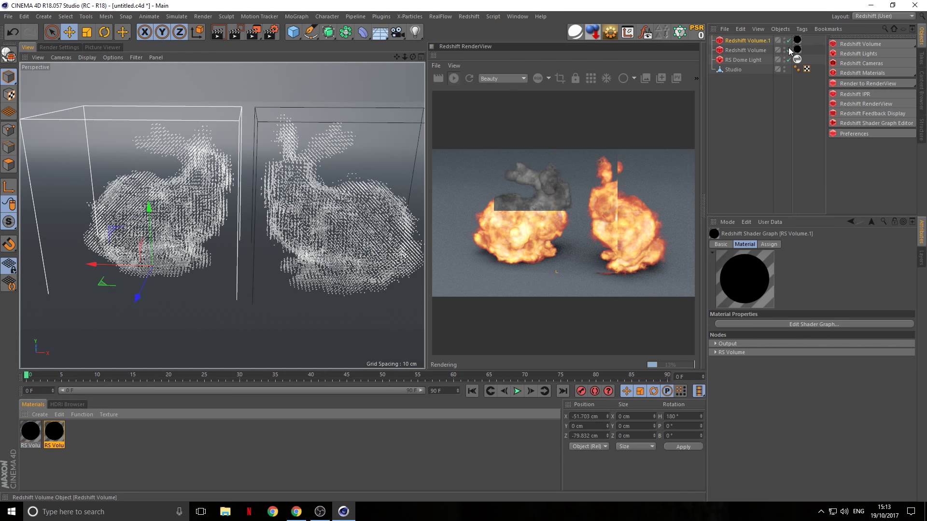
Set RS Volume.1's Emission Scale to 0 and Absorption Coefficient to 3, then close the editors.
{"action": "double_click", "coordinate": [54, 433]}
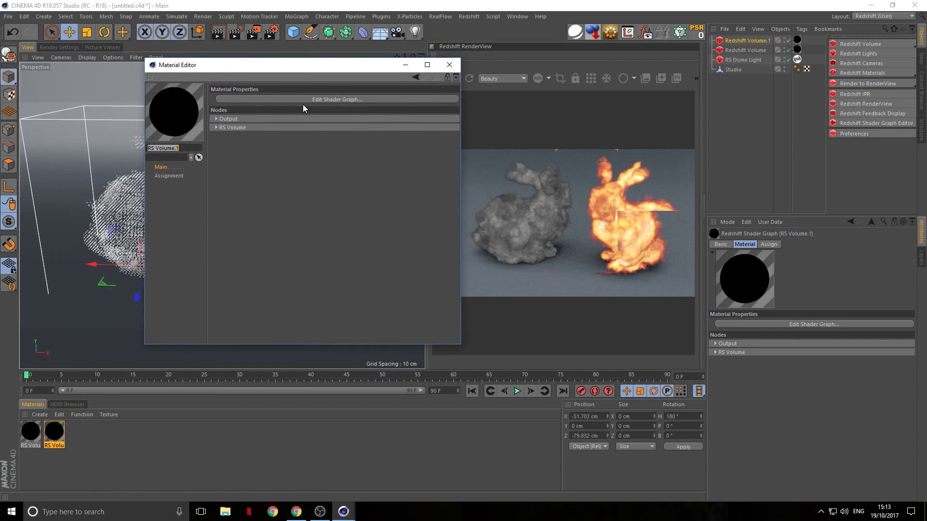
{"action": "left_click", "coordinate": [307, 104]}
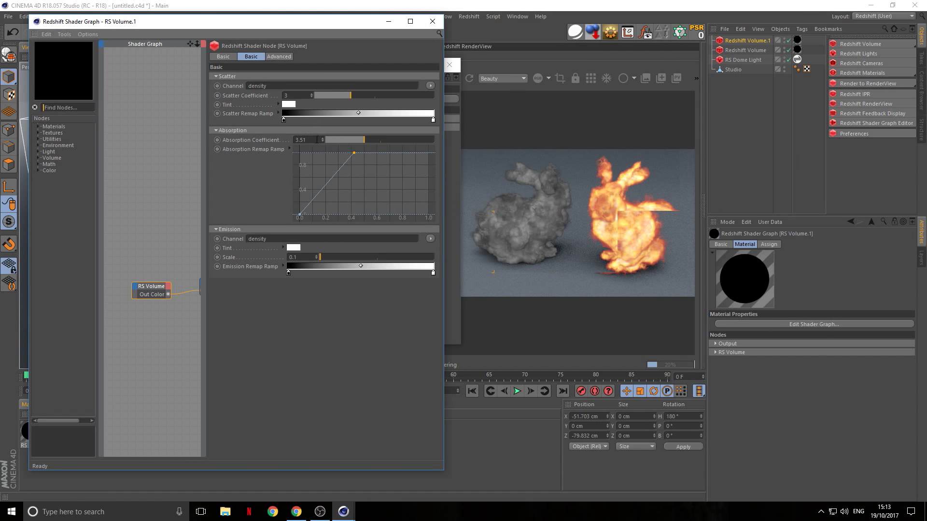
{"action": "double_click", "coordinate": [304, 140]}
{"action": "type", "text": "5"}
{"action": "key", "text": "Return"}
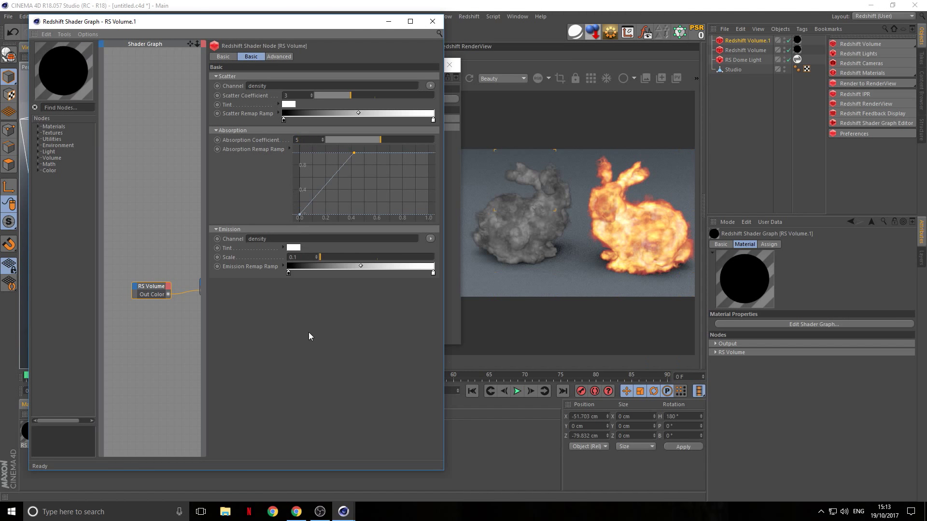
{"action": "left_click", "coordinate": [318, 258]}
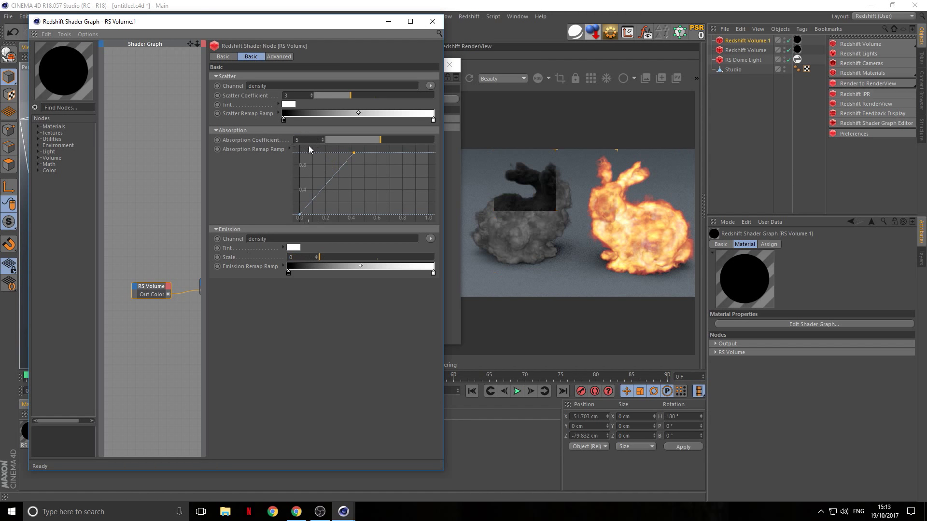
{"action": "type", "text": "3"}
{"action": "key", "text": "Return"}
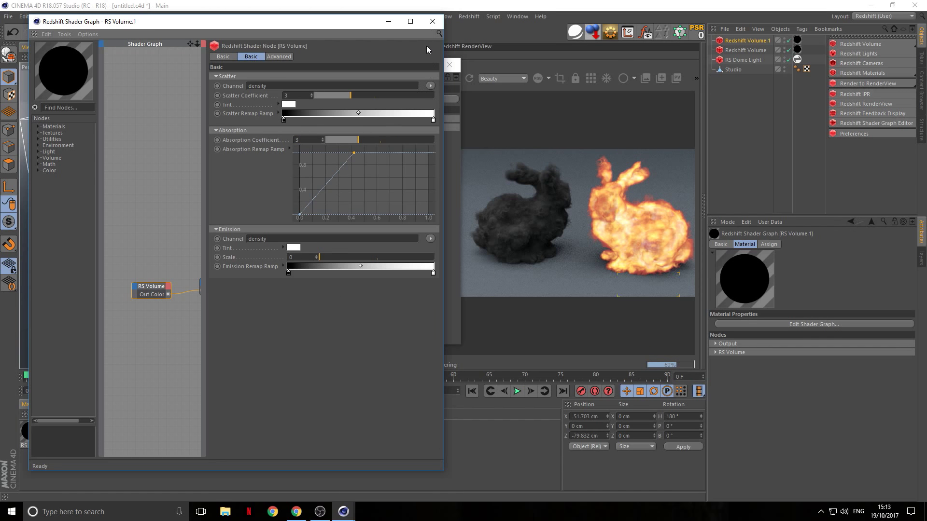
{"action": "left_click", "coordinate": [433, 21]}
{"action": "left_click", "coordinate": [449, 65]}
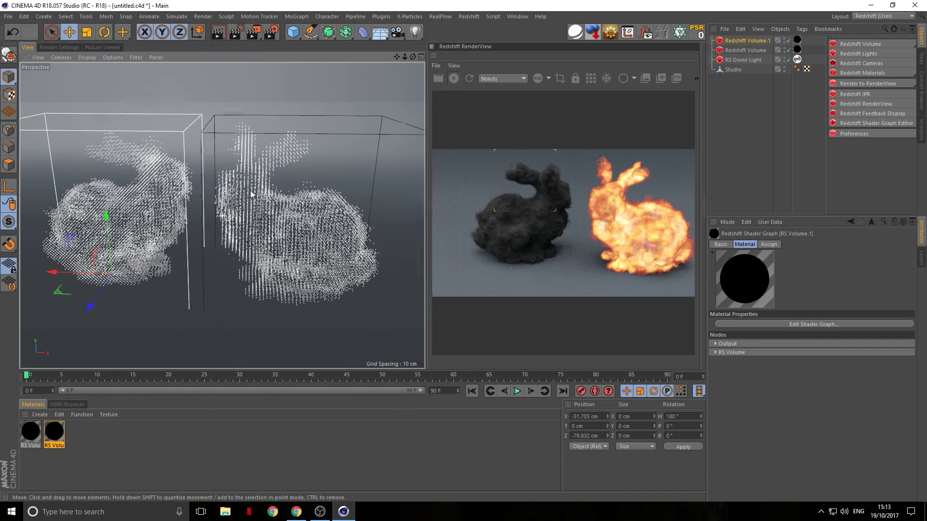
{"action": "left_click_drag", "start_coordinate": [251, 194], "coordinate": [272, 213], "text": "alt"}
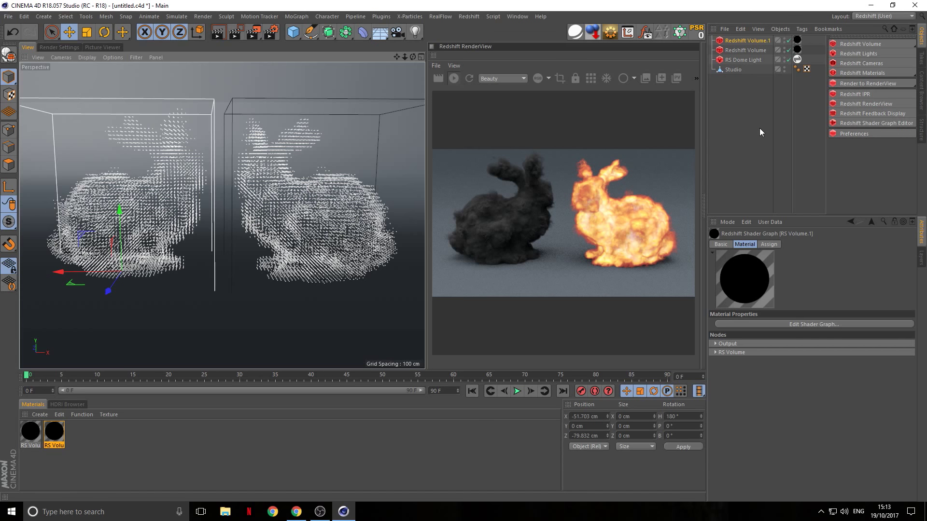
{"action": "left_click", "coordinate": [737, 42]}
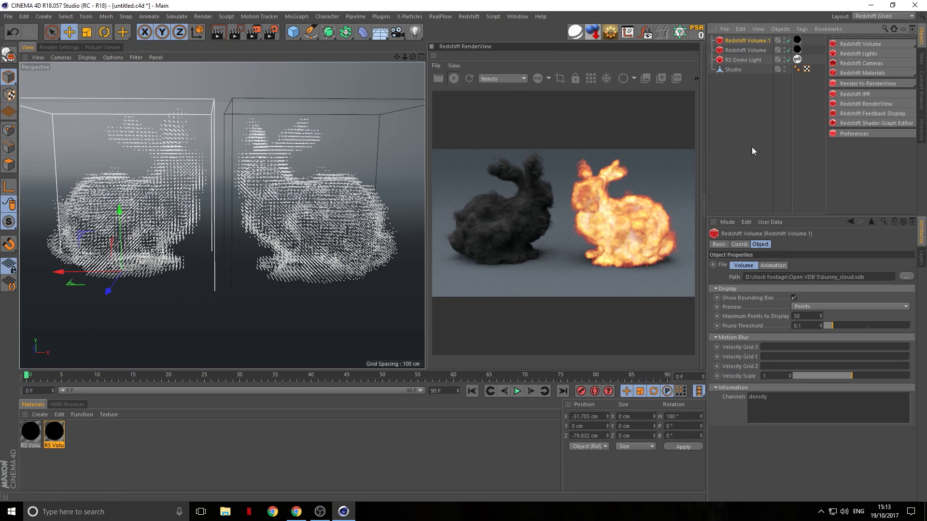
{"action": "left_click", "coordinate": [733, 139]}
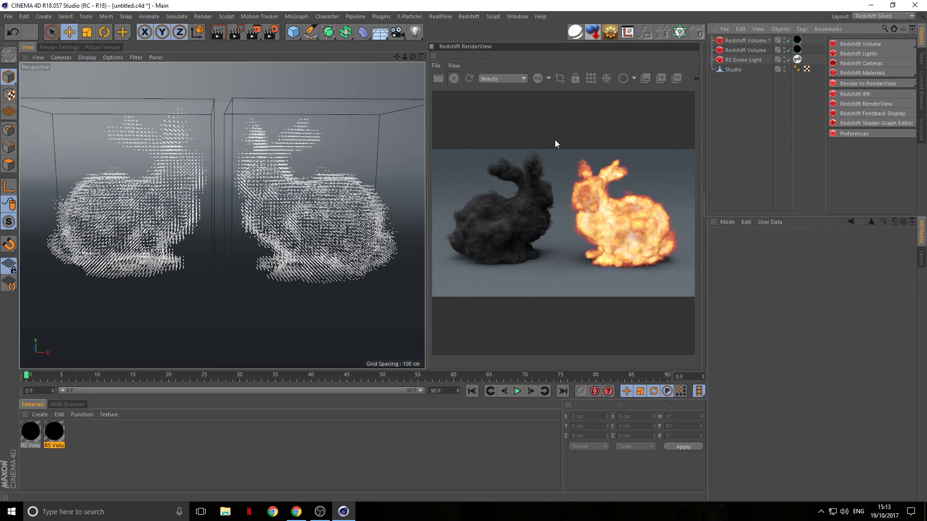